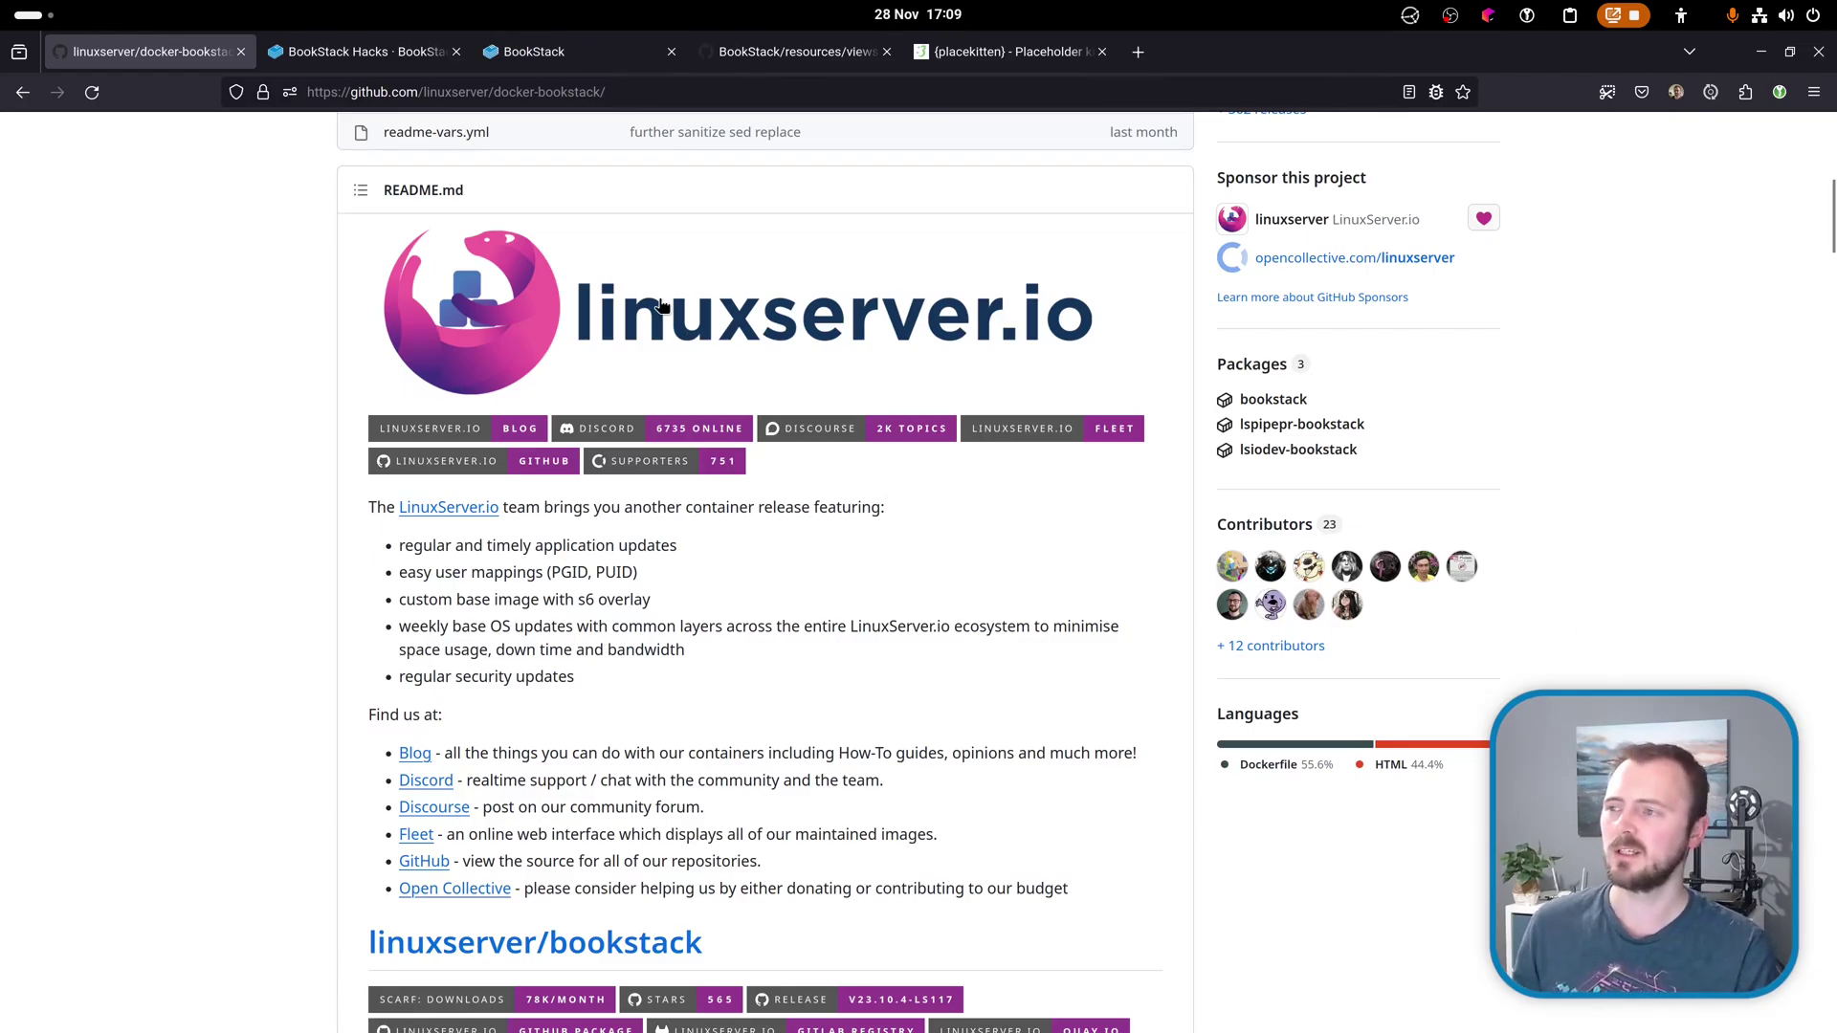
Scroll the linuxserver/docker-bookstack README to its recommended docker-compose example.
{"action": "scroll", "coordinate": [744, 437], "scroll_direction": "down", "scroll_amount": 10}
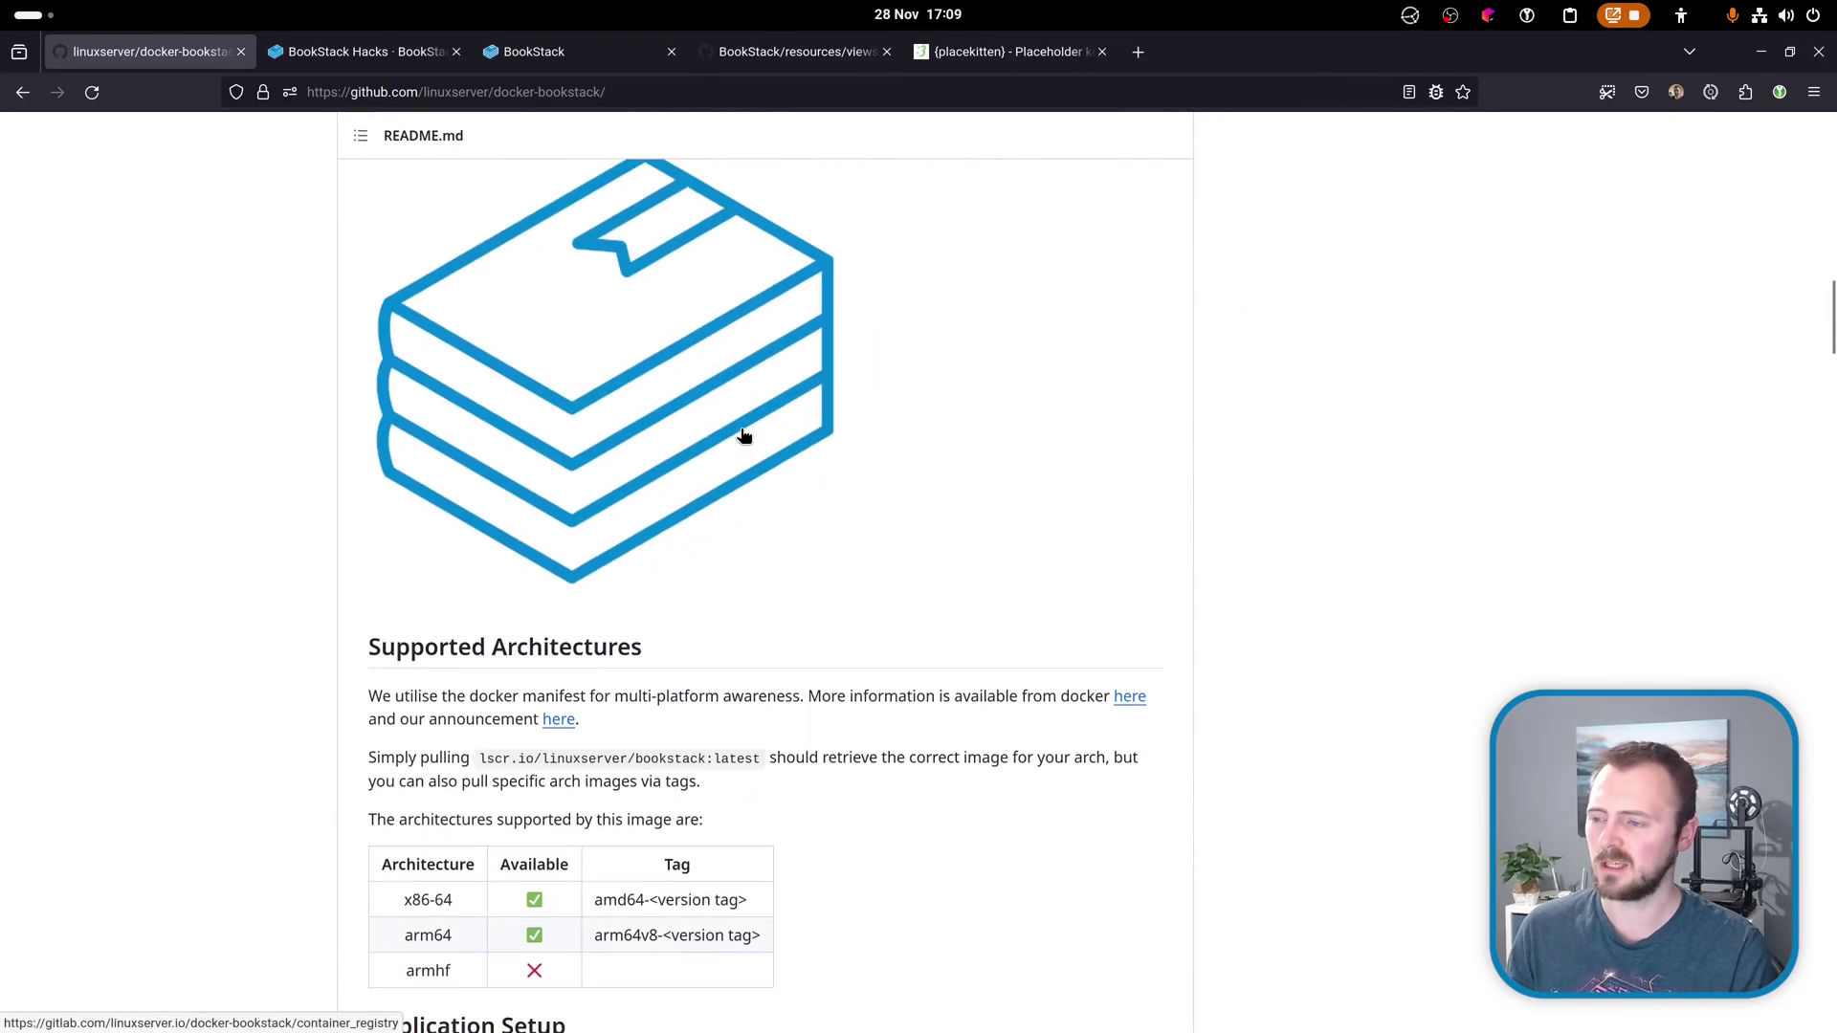
{"action": "scroll", "coordinate": [744, 437], "scroll_direction": "down", "scroll_amount": 20}
{"action": "scroll", "coordinate": [669, 478], "scroll_direction": "up", "scroll_amount": 2}
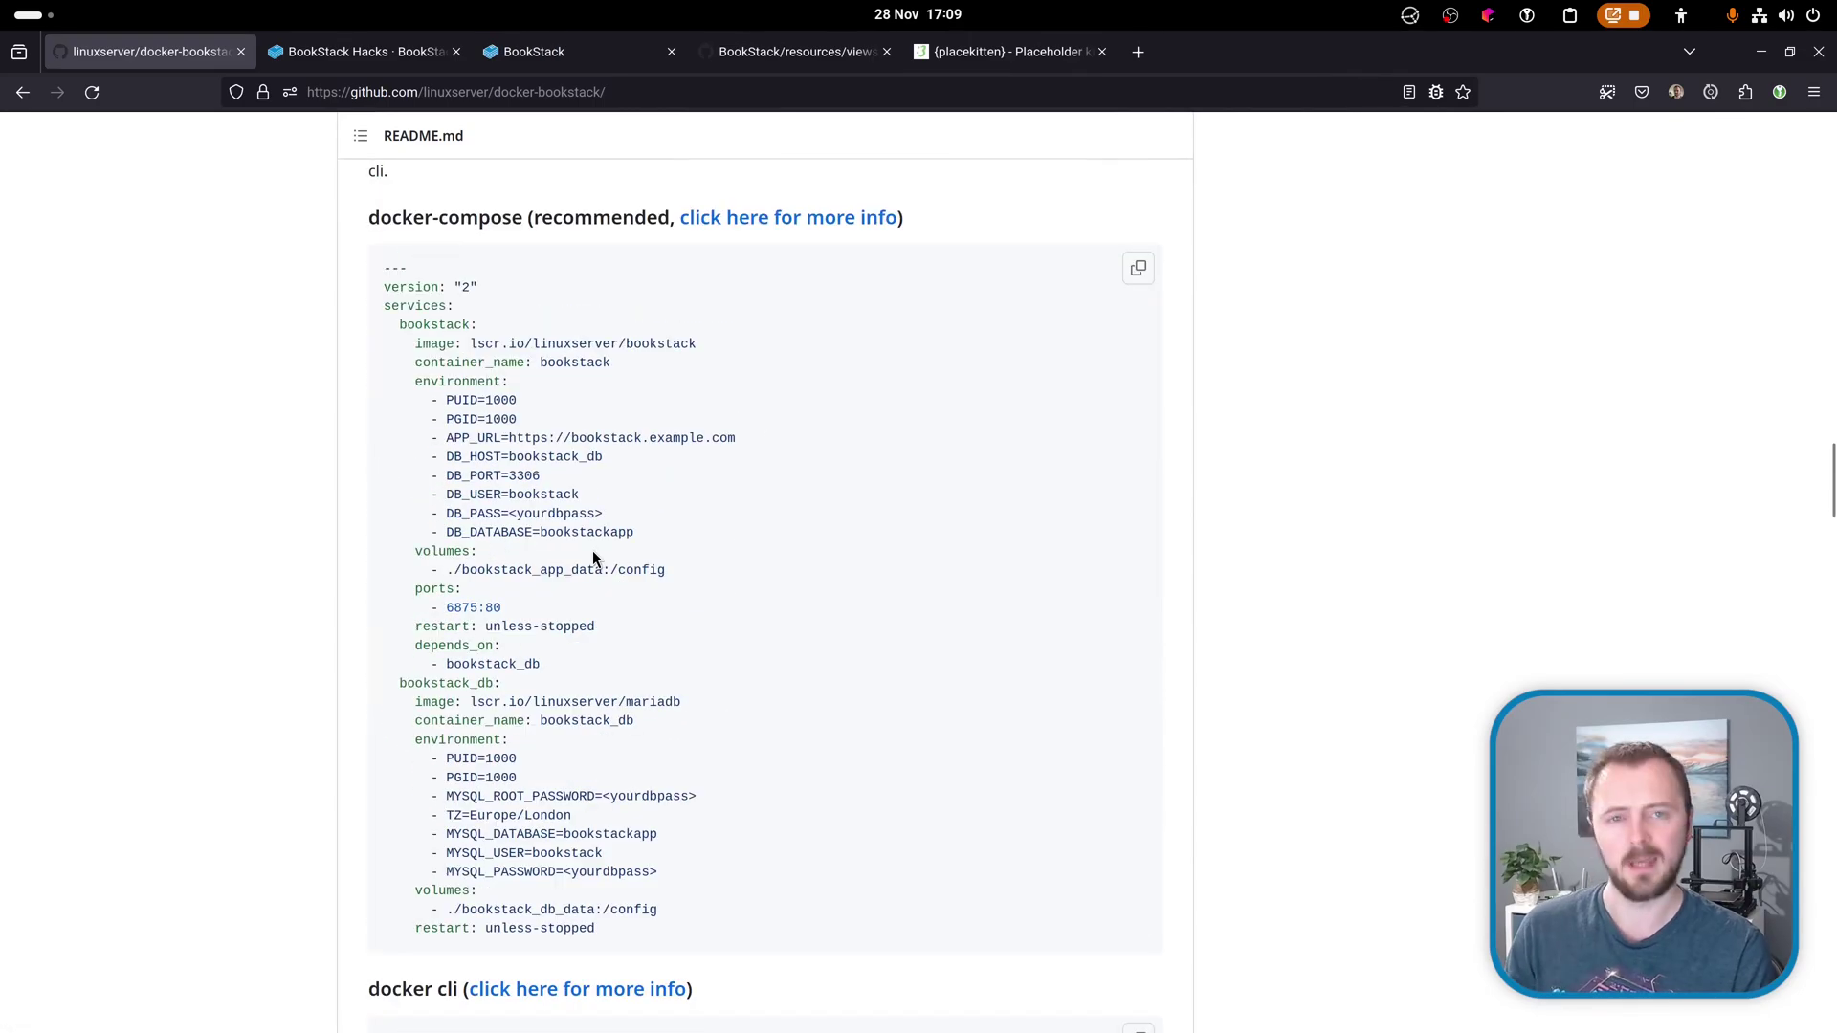
Check the database host in docker-compose.yml, then view the local BookStack dashboard at localhost:6875.
{"action": "key", "text": "alt+Tab"}
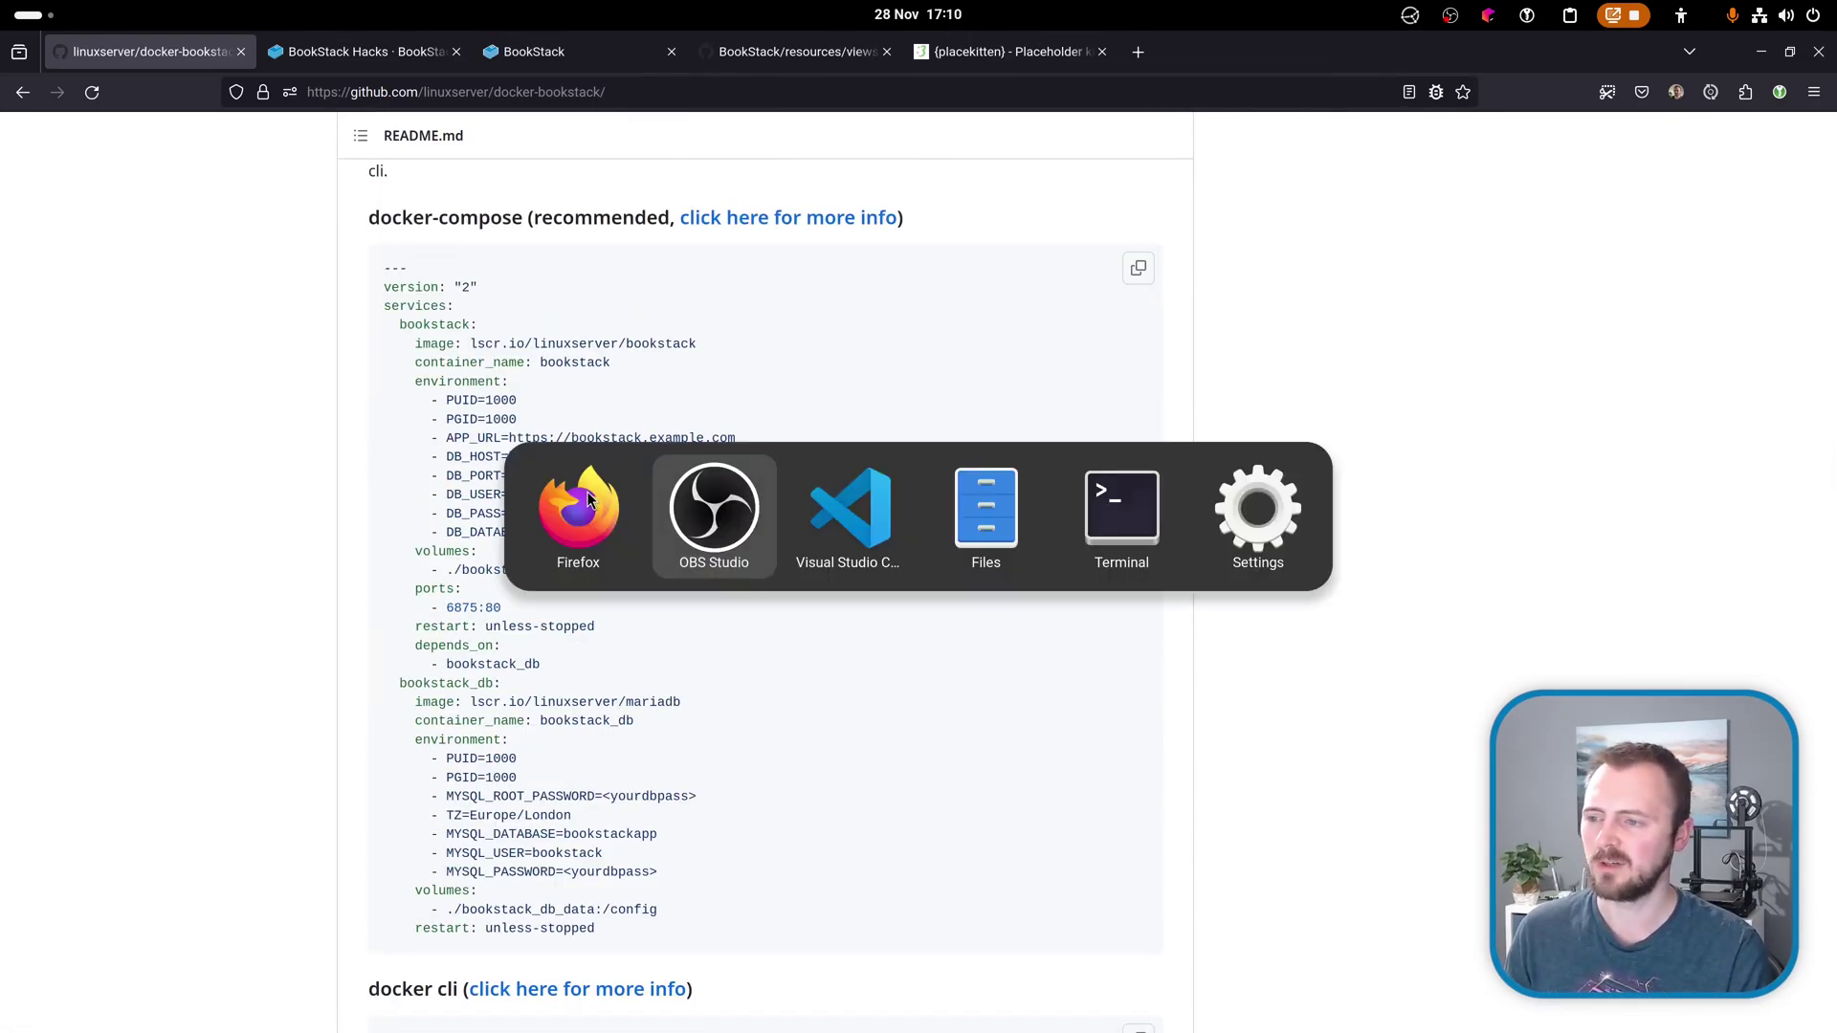
{"action": "key", "text": "alt+Tab"}
{"action": "double_click", "coordinate": [622, 341]}
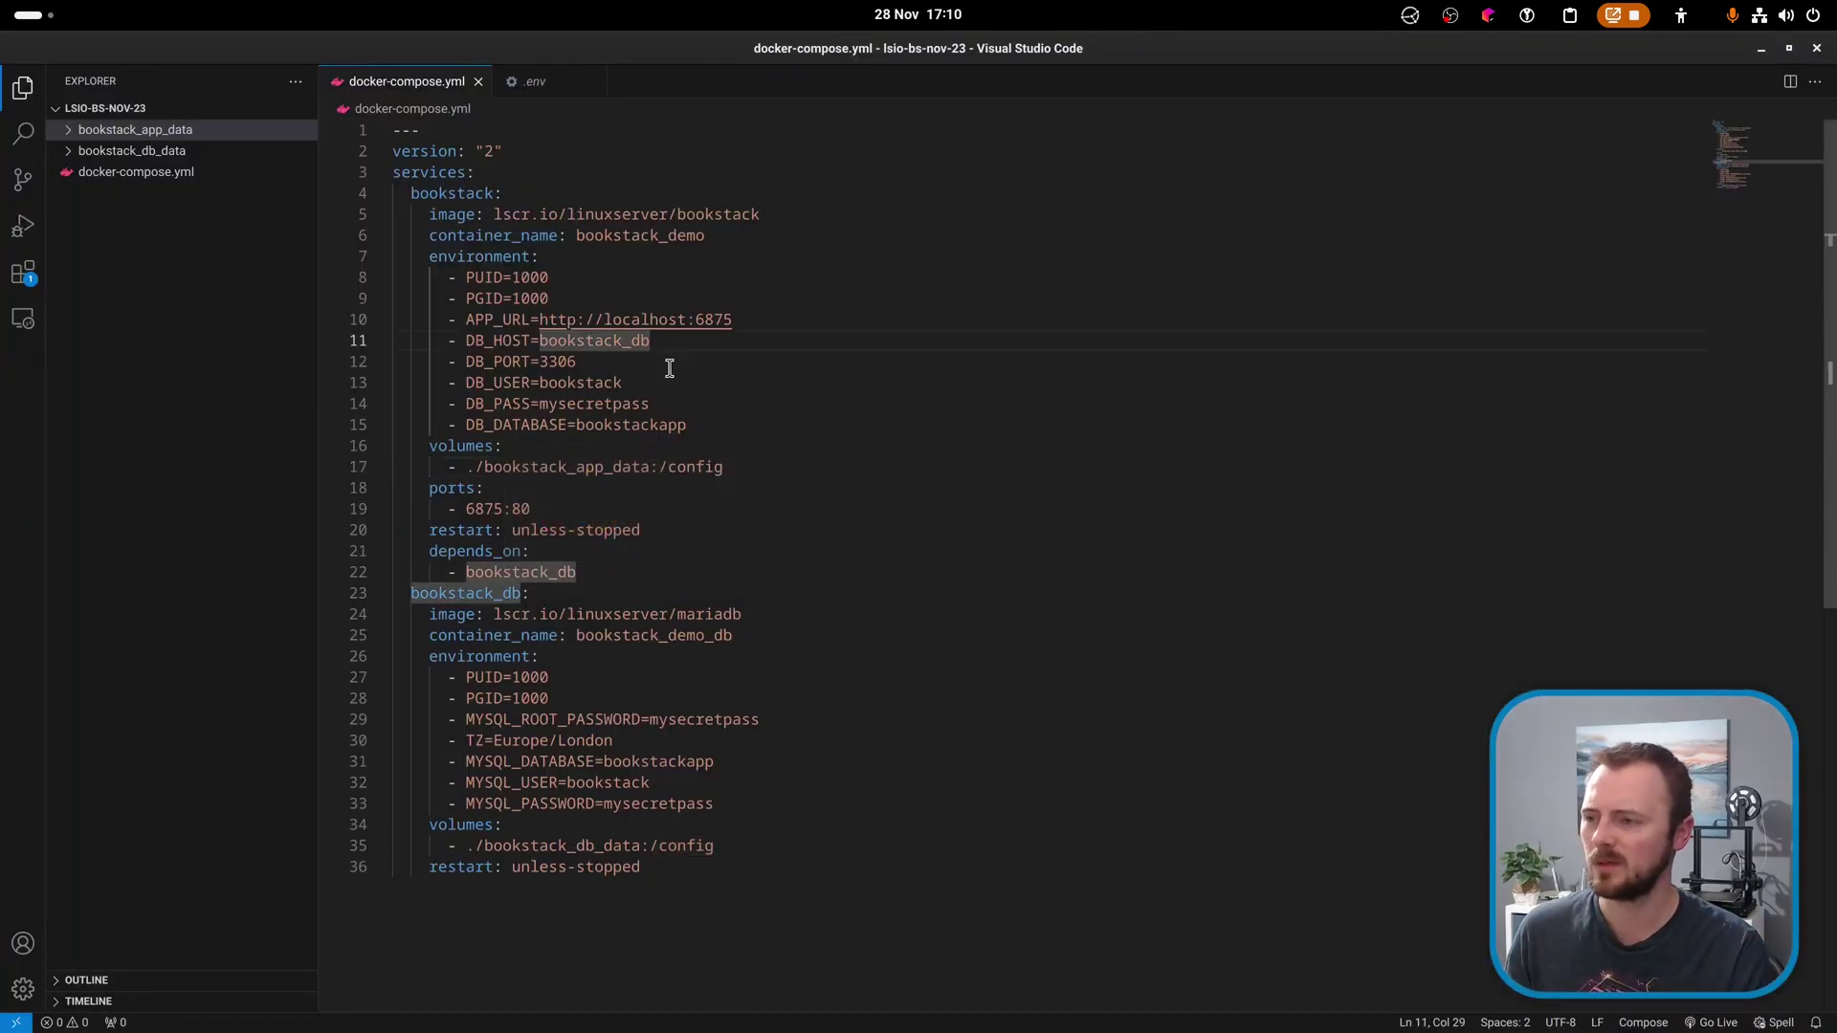
{"action": "left_click", "coordinate": [833, 443]}
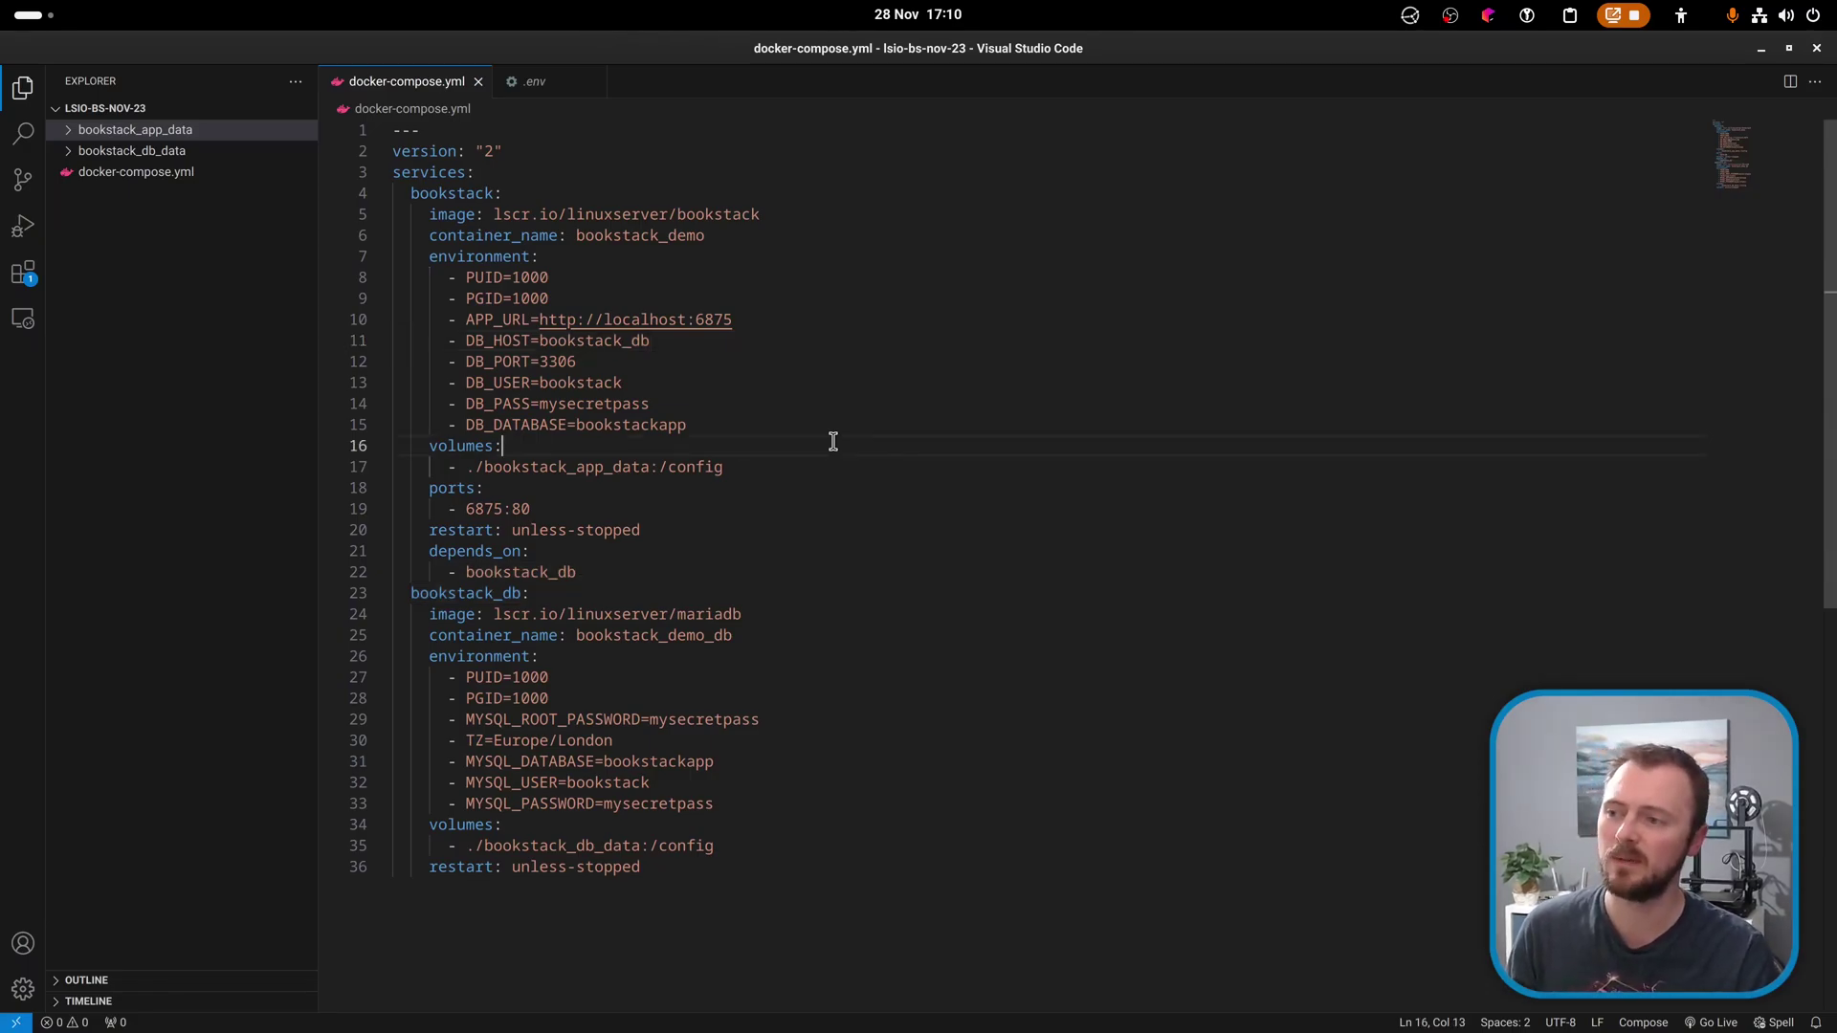
{"action": "key", "text": "alt+Tab"}
{"action": "left_click", "coordinate": [498, 54]}
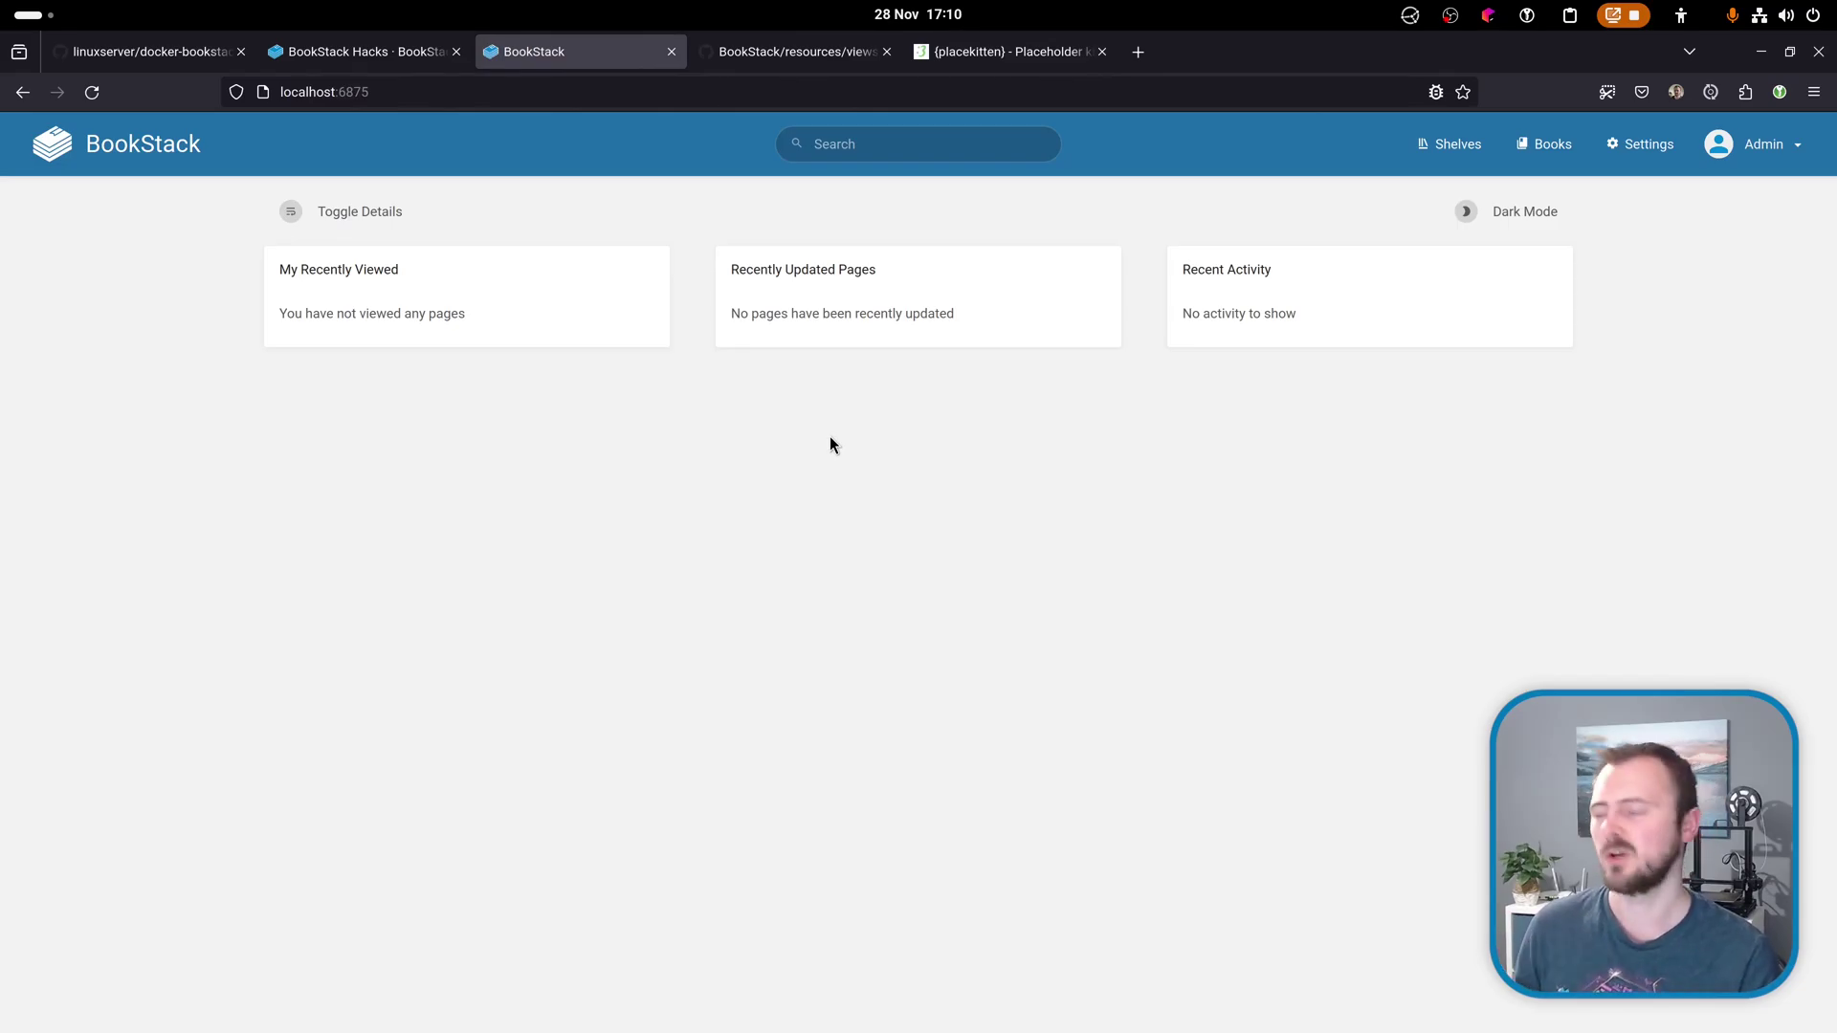
Open the BookStack Hacks listing and the Simple Latest Pages RSS Feed hack's code files.
{"action": "left_click", "coordinate": [407, 51]}
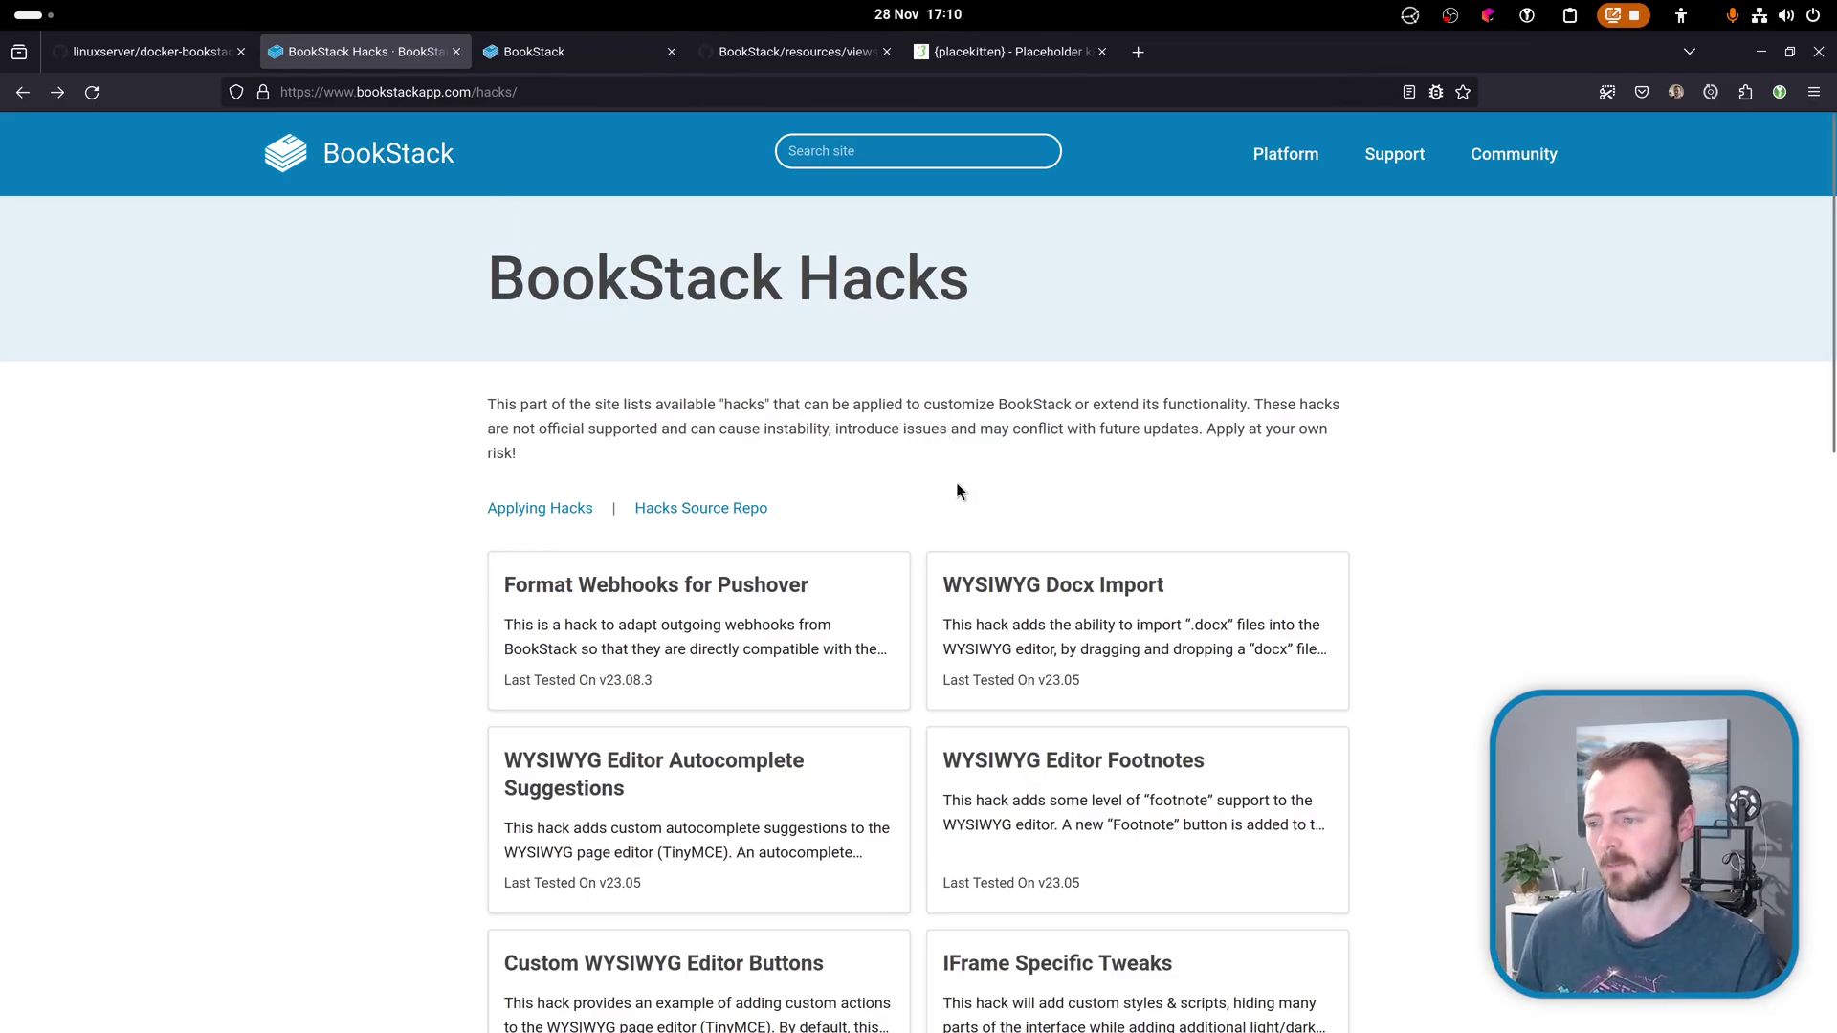
{"action": "scroll", "coordinate": [960, 478], "scroll_direction": "down", "scroll_amount": 6}
{"action": "scroll", "coordinate": [961, 484], "scroll_direction": "down", "scroll_amount": 4}
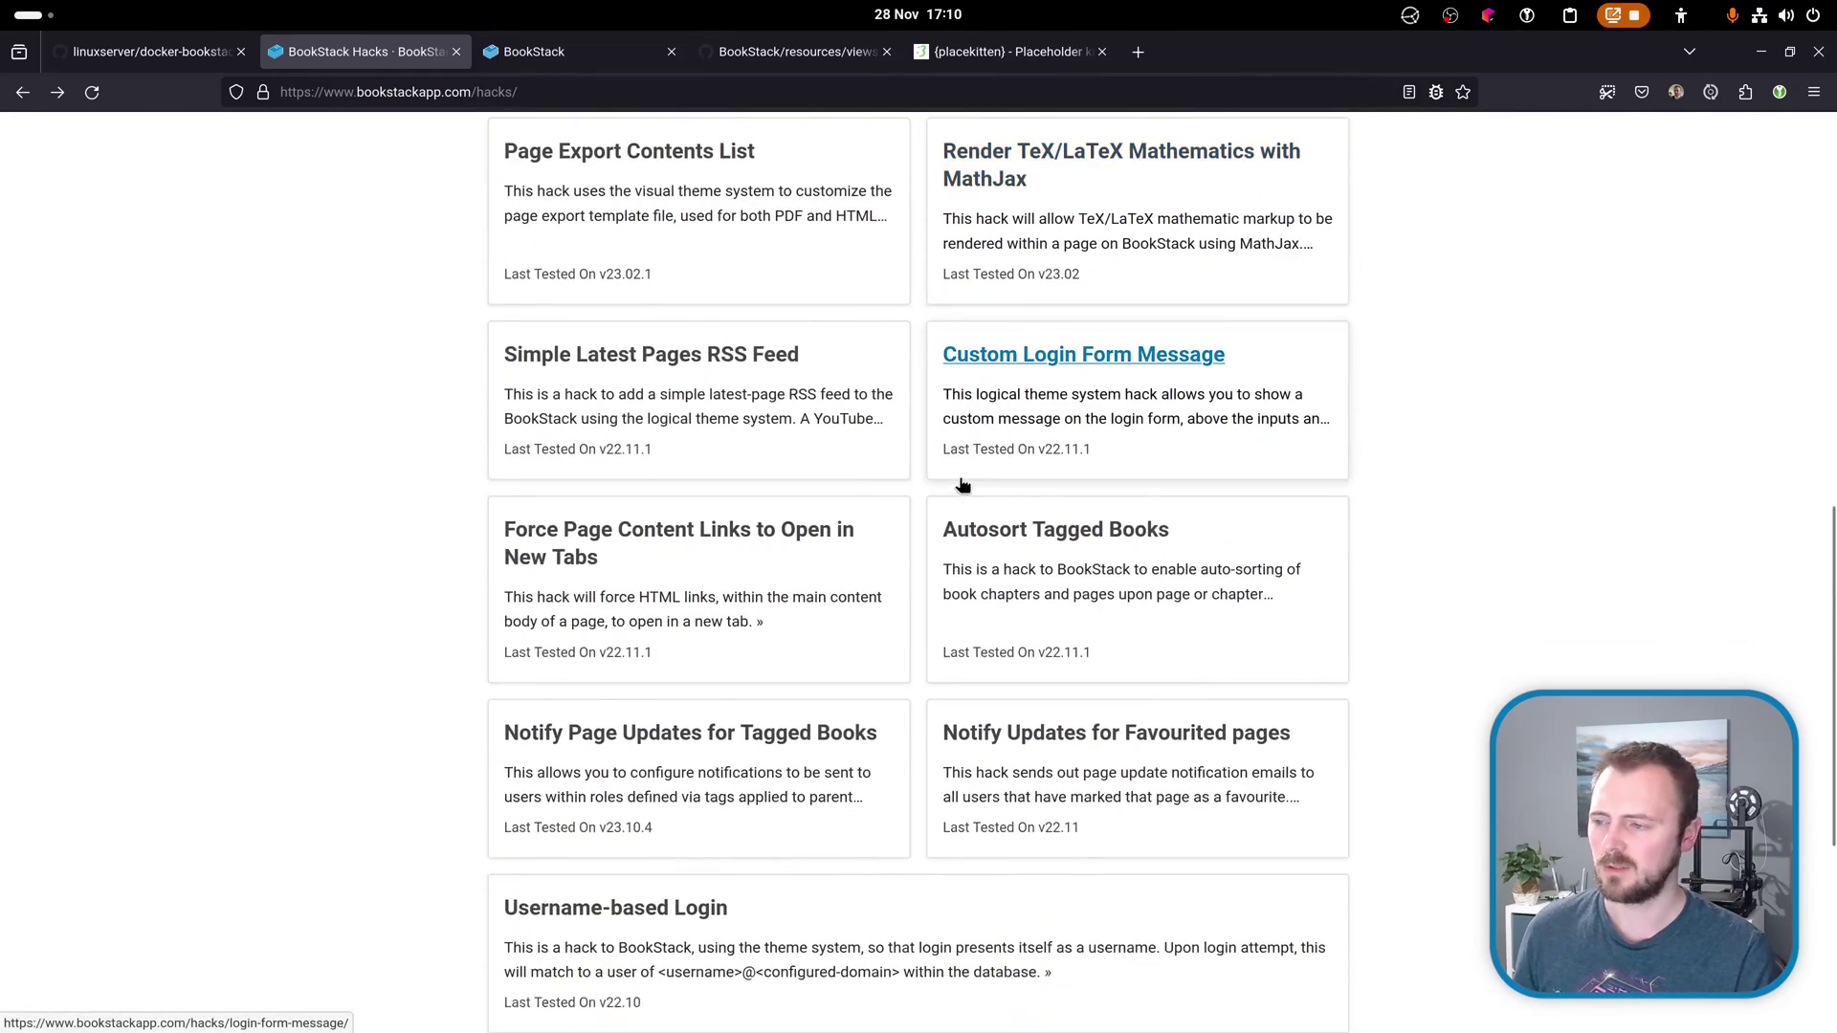
{"action": "left_click", "coordinate": [699, 355]}
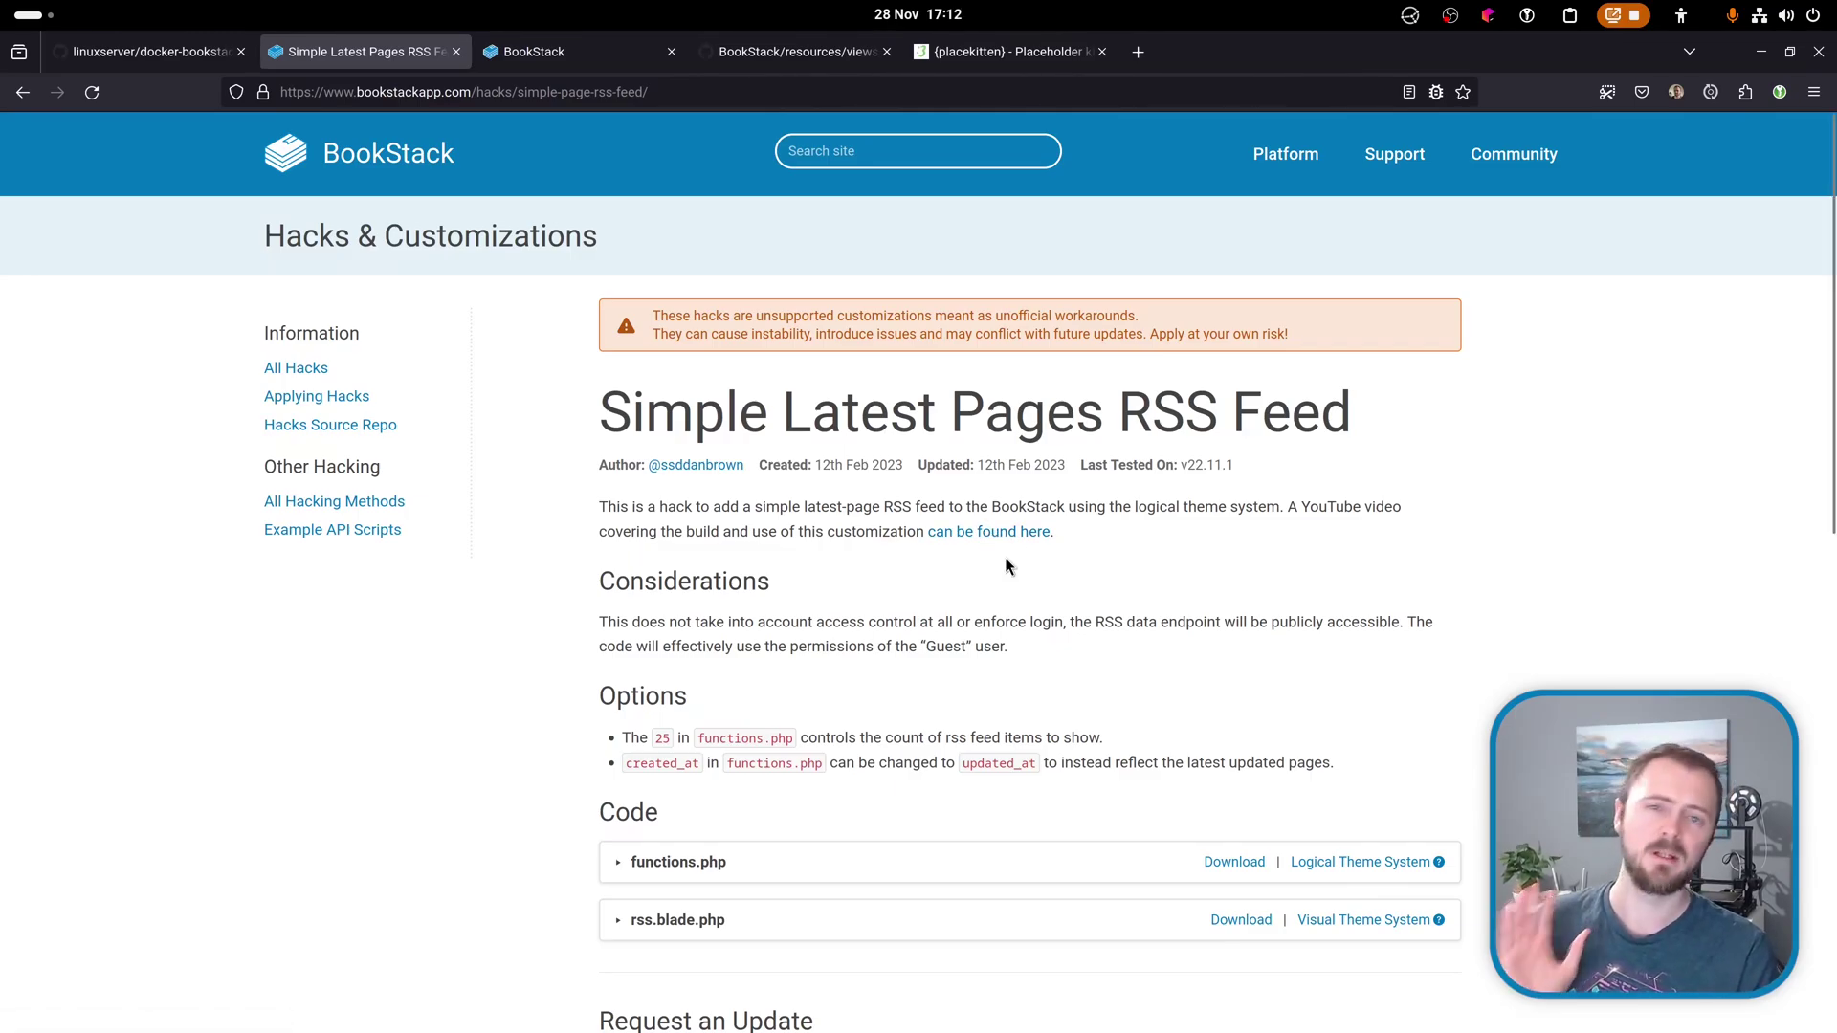
{"action": "scroll", "coordinate": [1048, 555], "scroll_direction": "down", "scroll_amount": 2}
{"action": "scroll", "coordinate": [1215, 542], "scroll_direction": "down", "scroll_amount": 2}
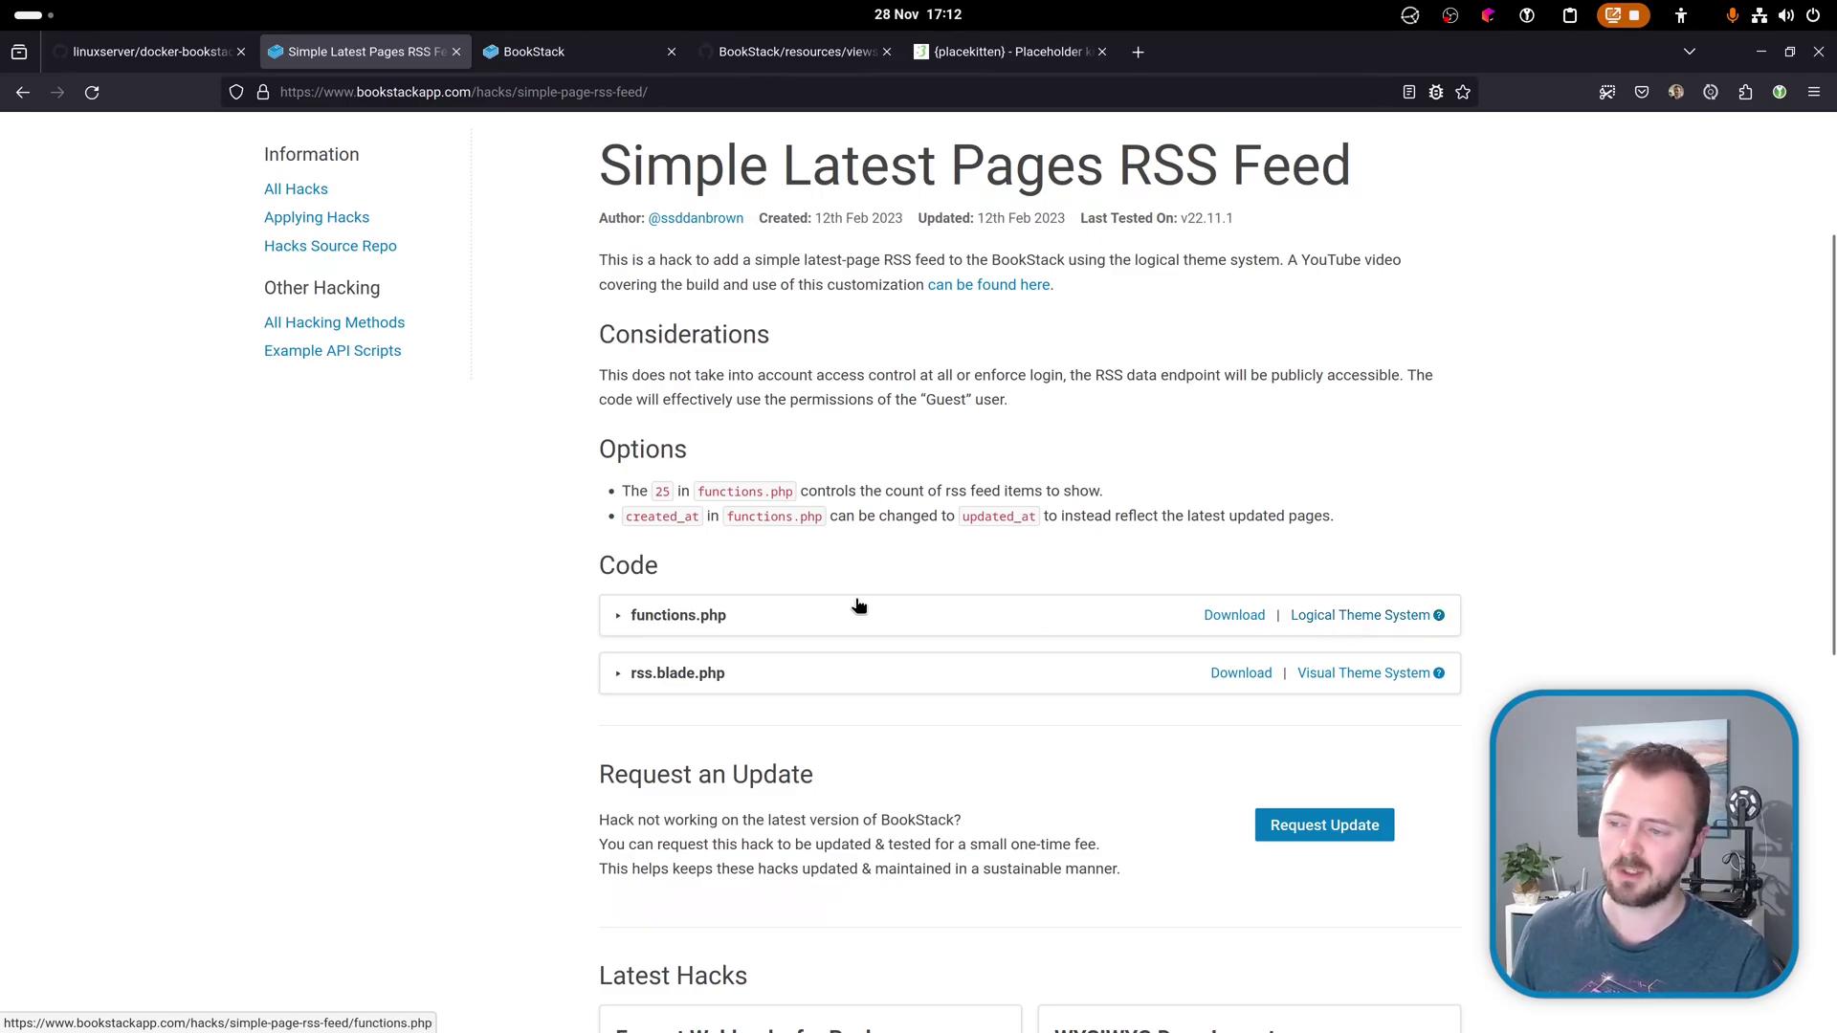
Read the Logical Theme System guide's Theme Folder Setup section, then return to docker-compose.yml.
{"action": "left_click", "coordinate": [1341, 626]}
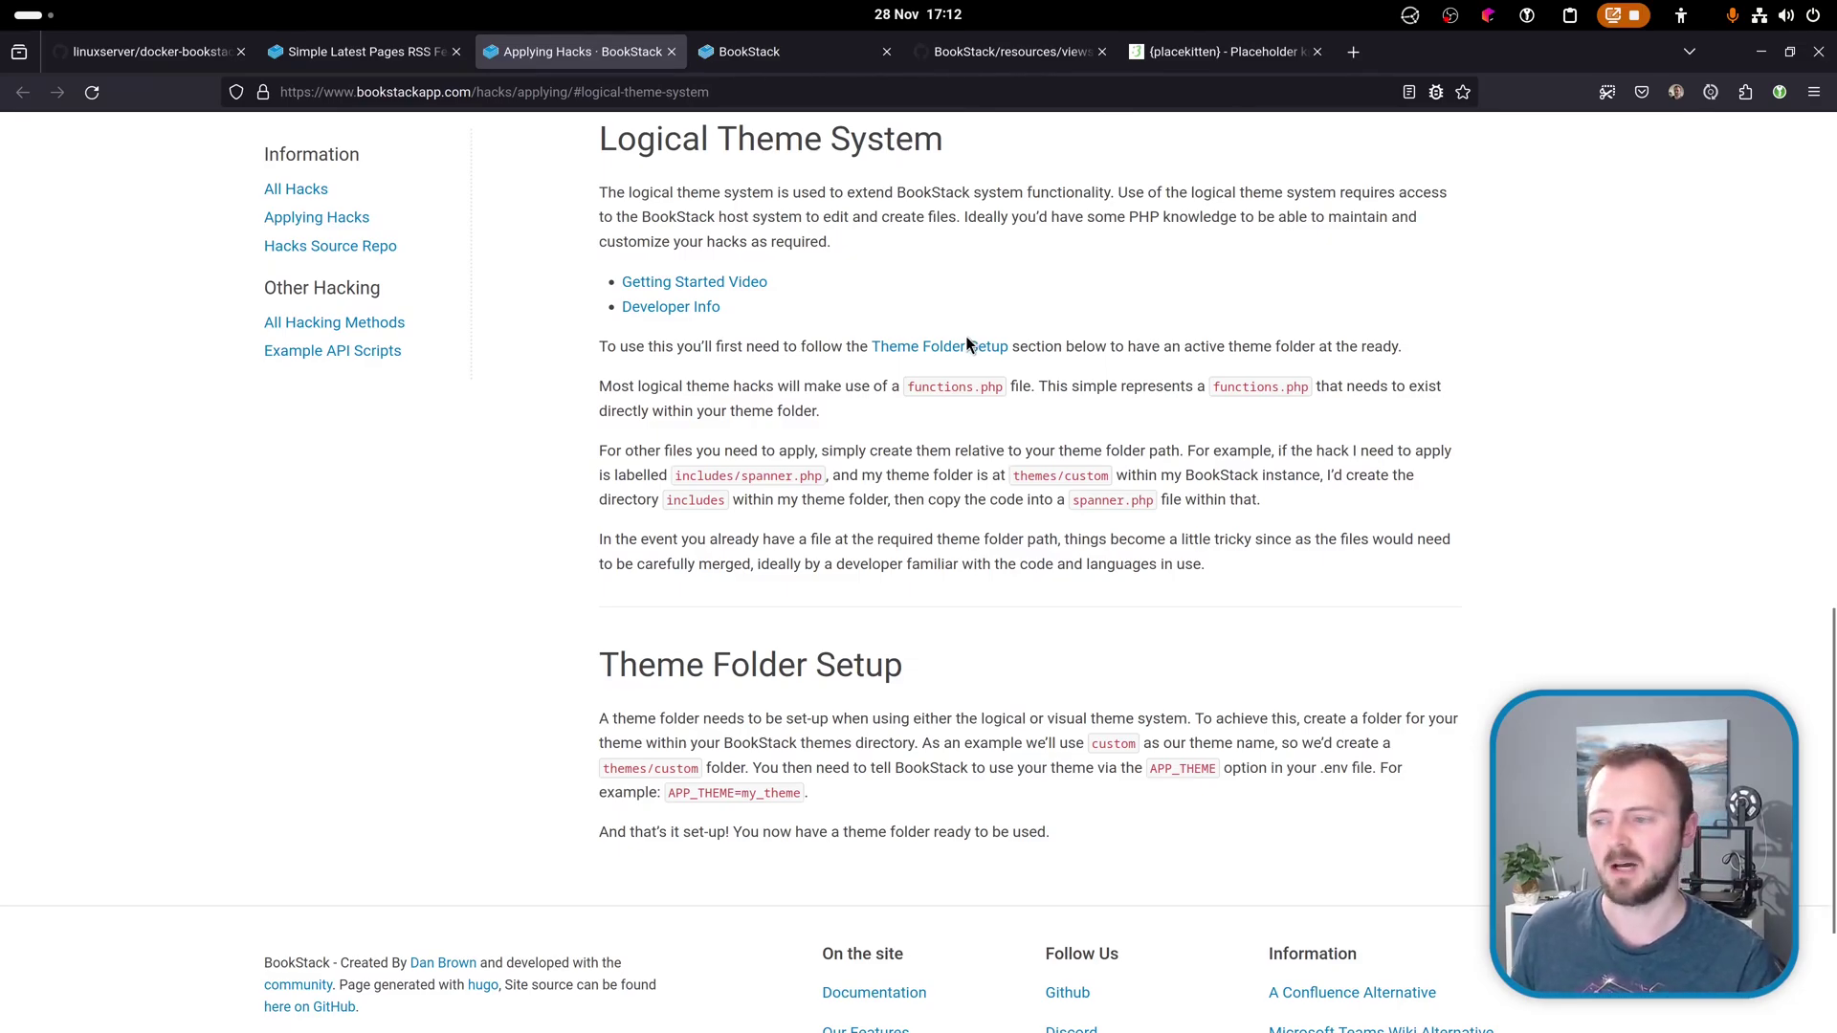
{"action": "scroll", "coordinate": [967, 345], "scroll_direction": "down", "scroll_amount": 3}
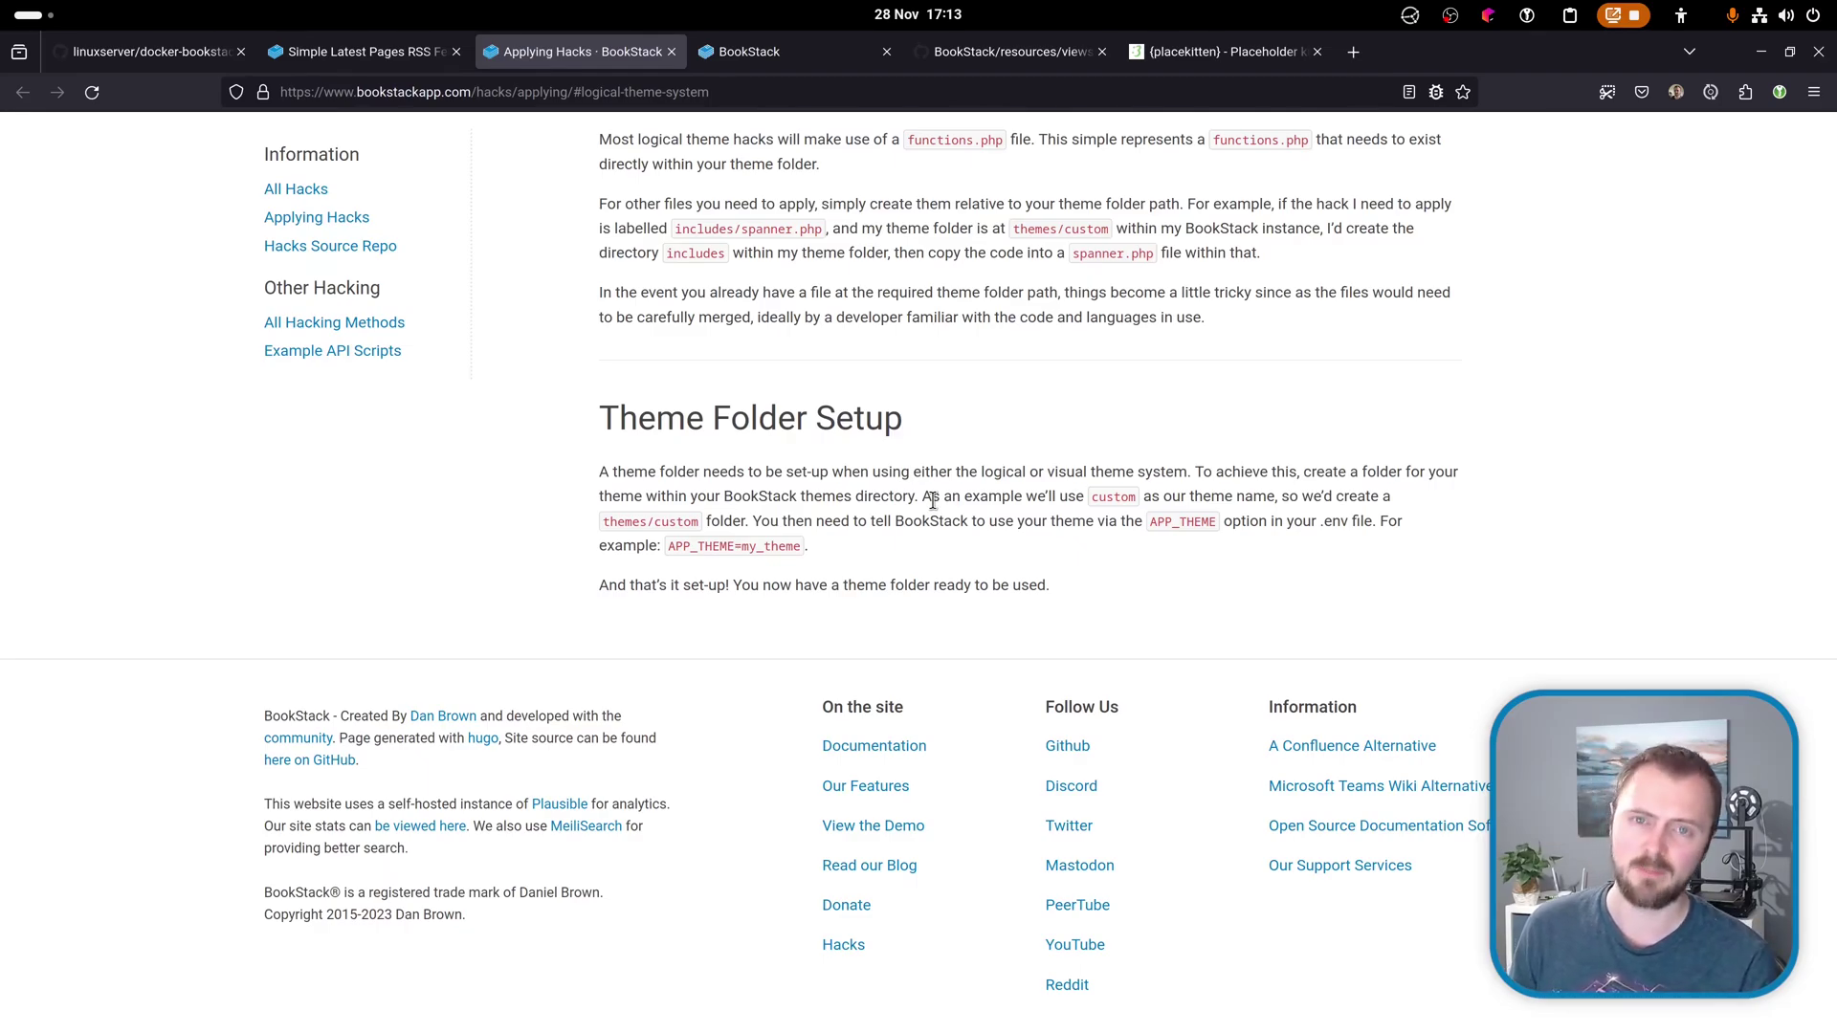
{"action": "key", "text": "alt+Tab"}
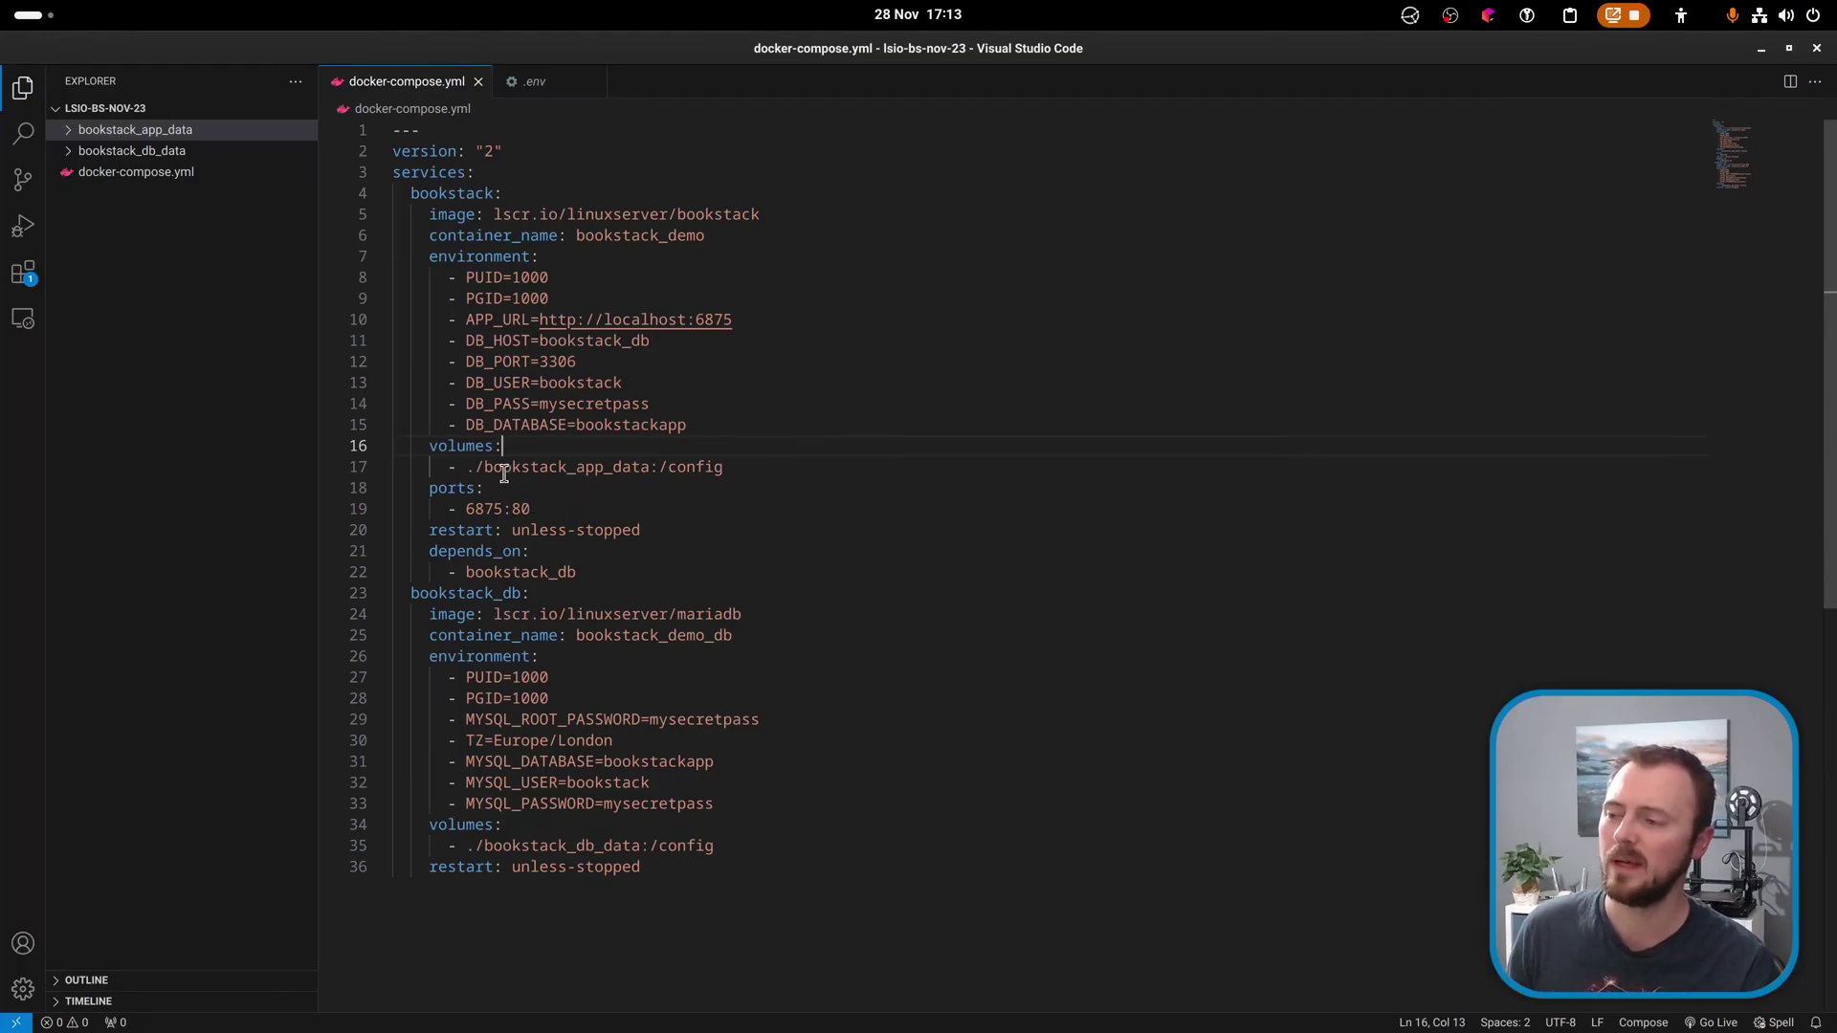
Highlight the ./bookstack_app_data to /config volume mapping on line 17 of docker-compose.yml.
{"action": "left_click_drag", "start_coordinate": [485, 468], "coordinate": [641, 463]}
{"action": "left_click", "coordinate": [655, 487]}
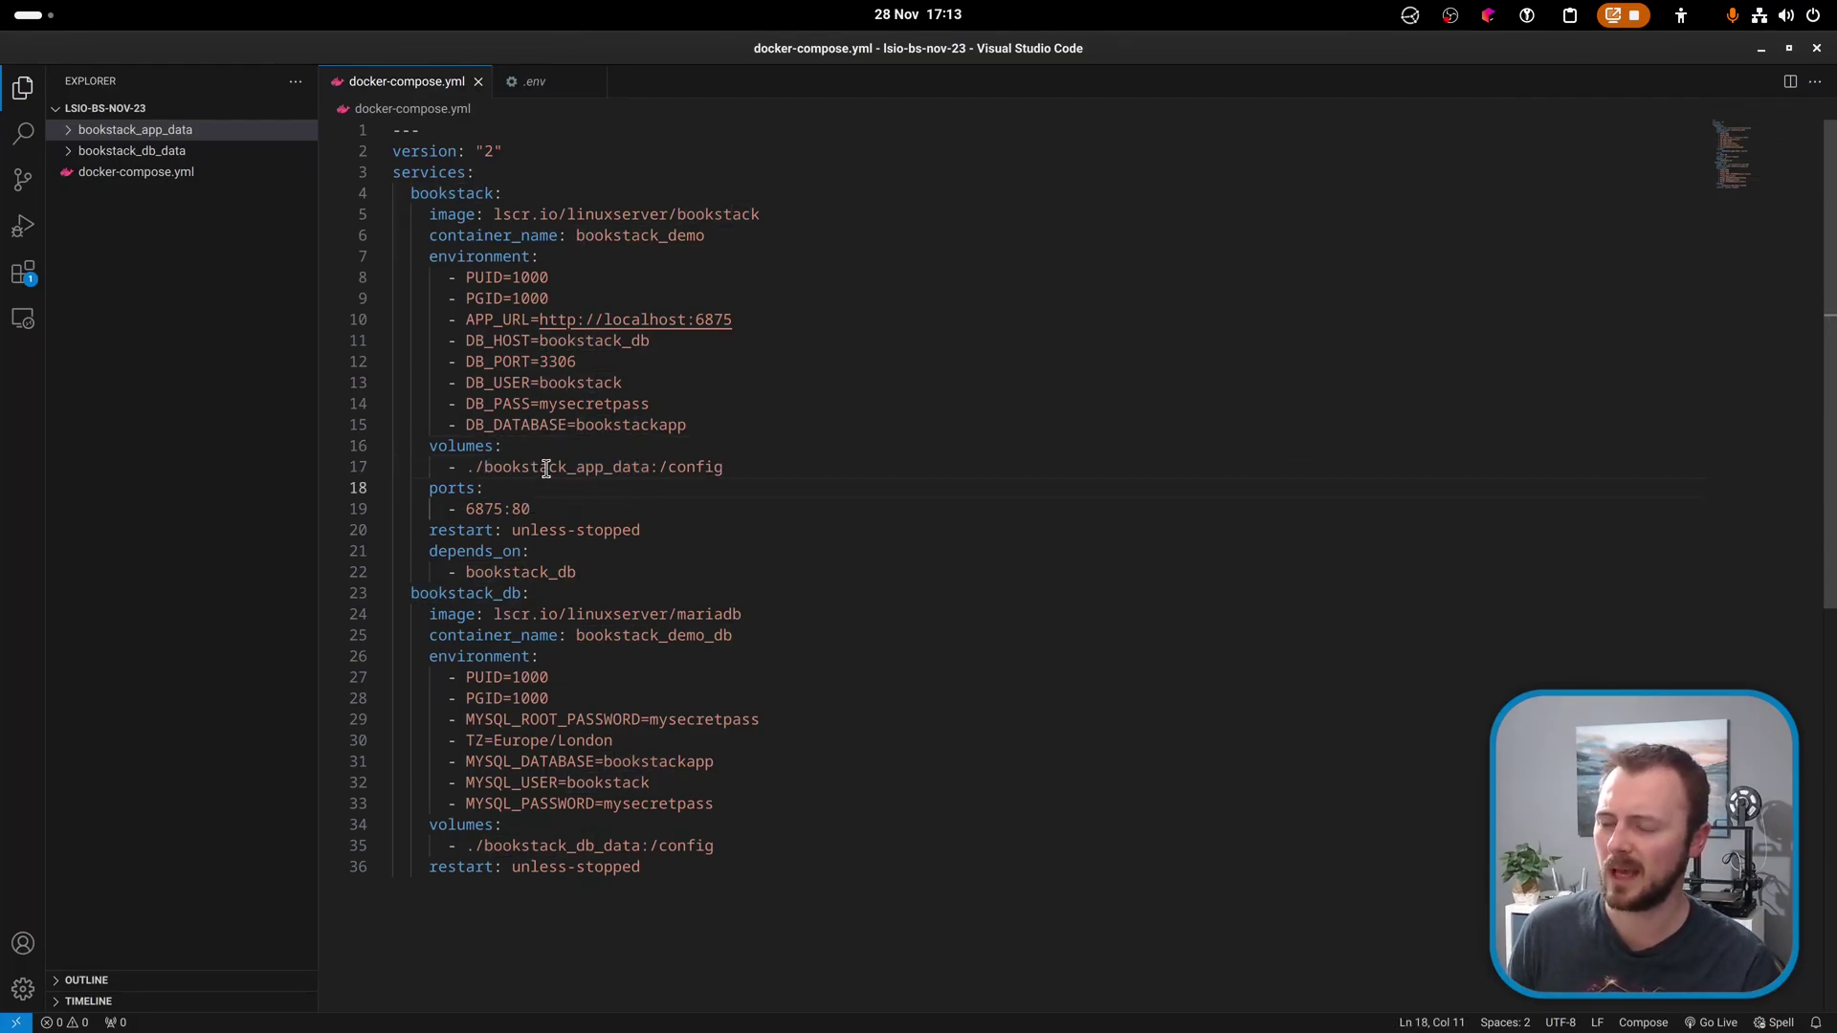
{"action": "left_click", "coordinate": [747, 469]}
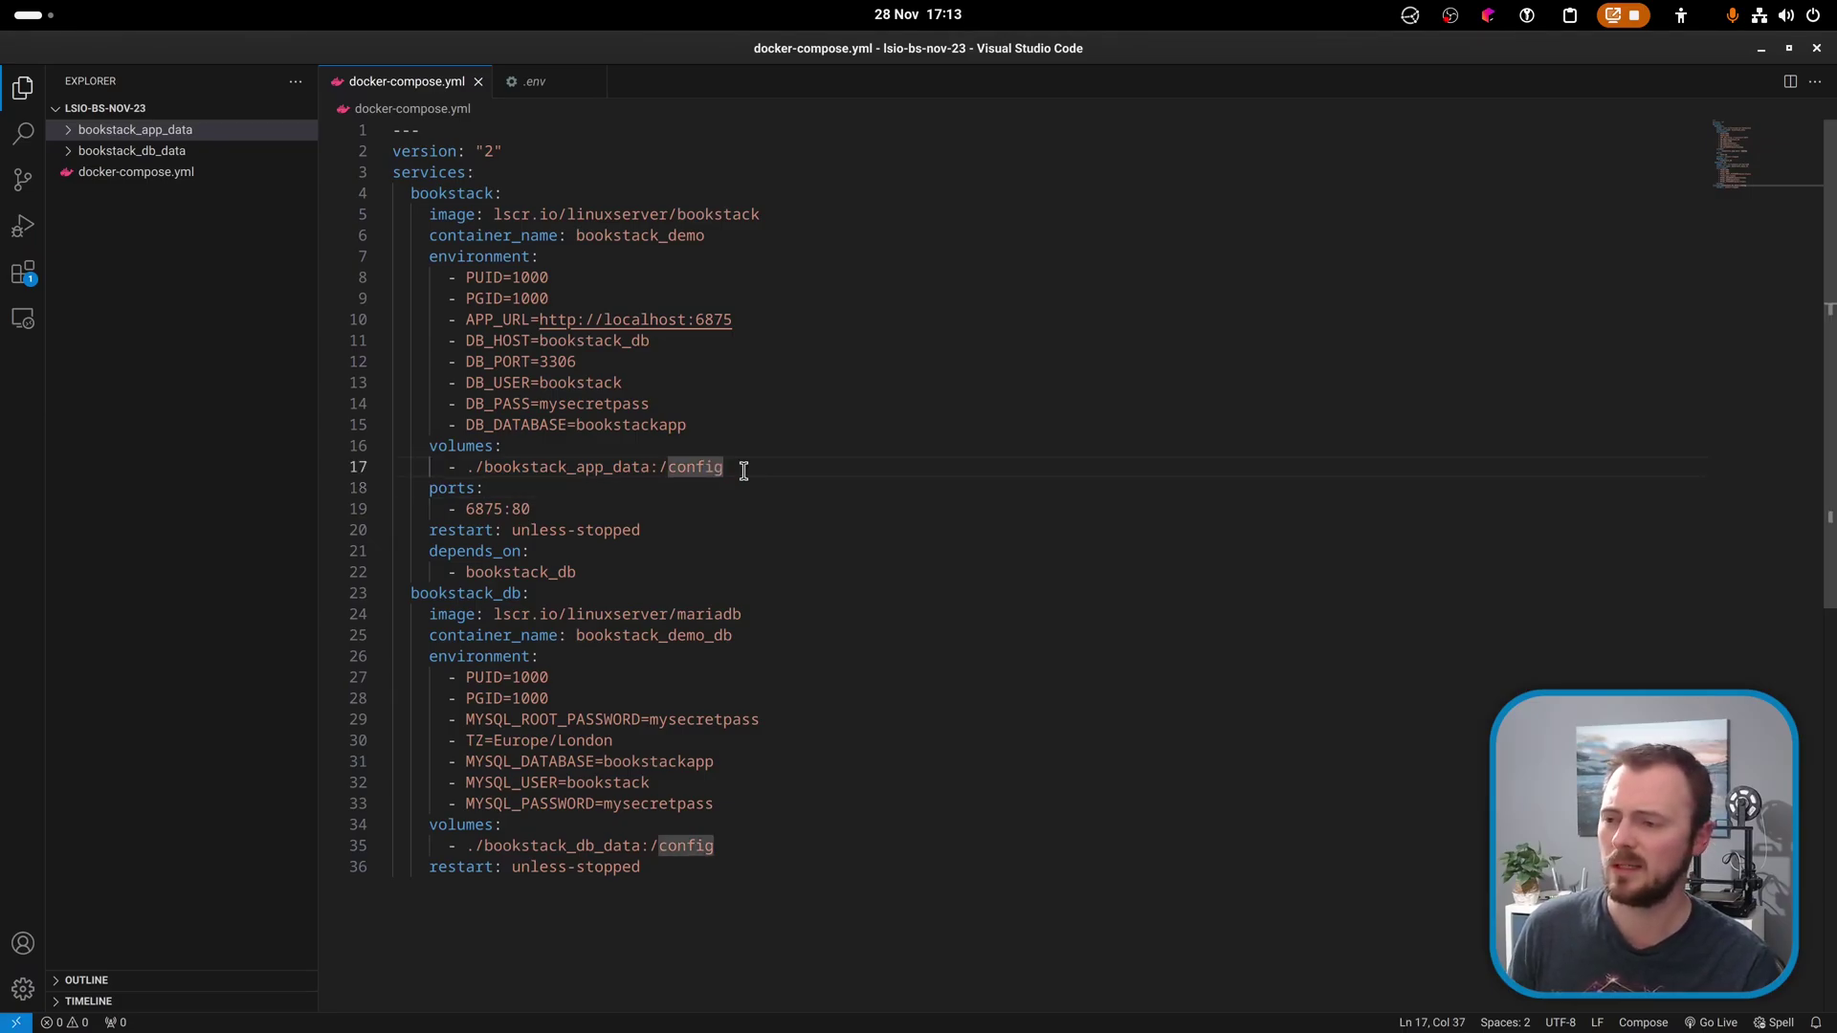
{"action": "key", "text": "shift+Left"}
{"action": "key", "text": "shift+Left"}
{"action": "key", "text": "shift+Left"}
{"action": "key", "text": "shift+Left"}
{"action": "key", "text": "shift+Left"}
{"action": "key", "text": "shift+Left"}
{"action": "key", "text": "shift+Left"}
{"action": "left_click", "coordinate": [754, 471]}
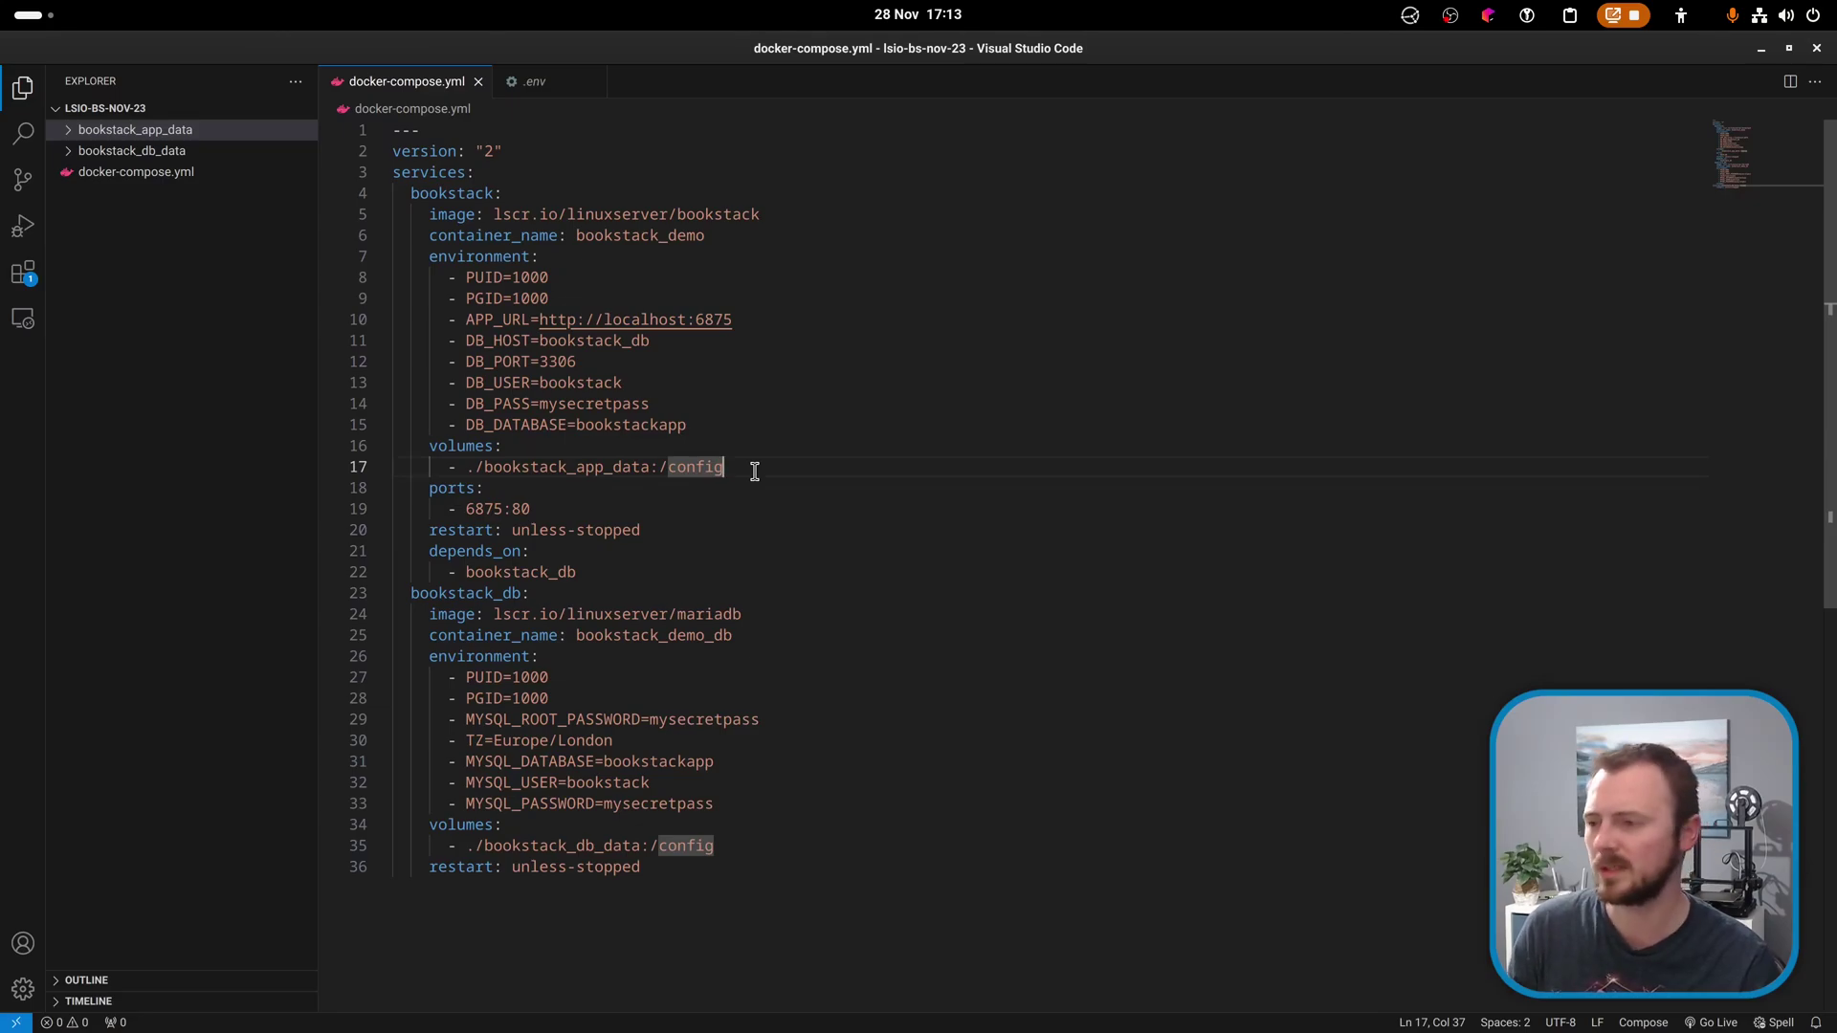
{"action": "left_click_drag", "start_coordinate": [754, 471], "coordinate": [658, 469]}
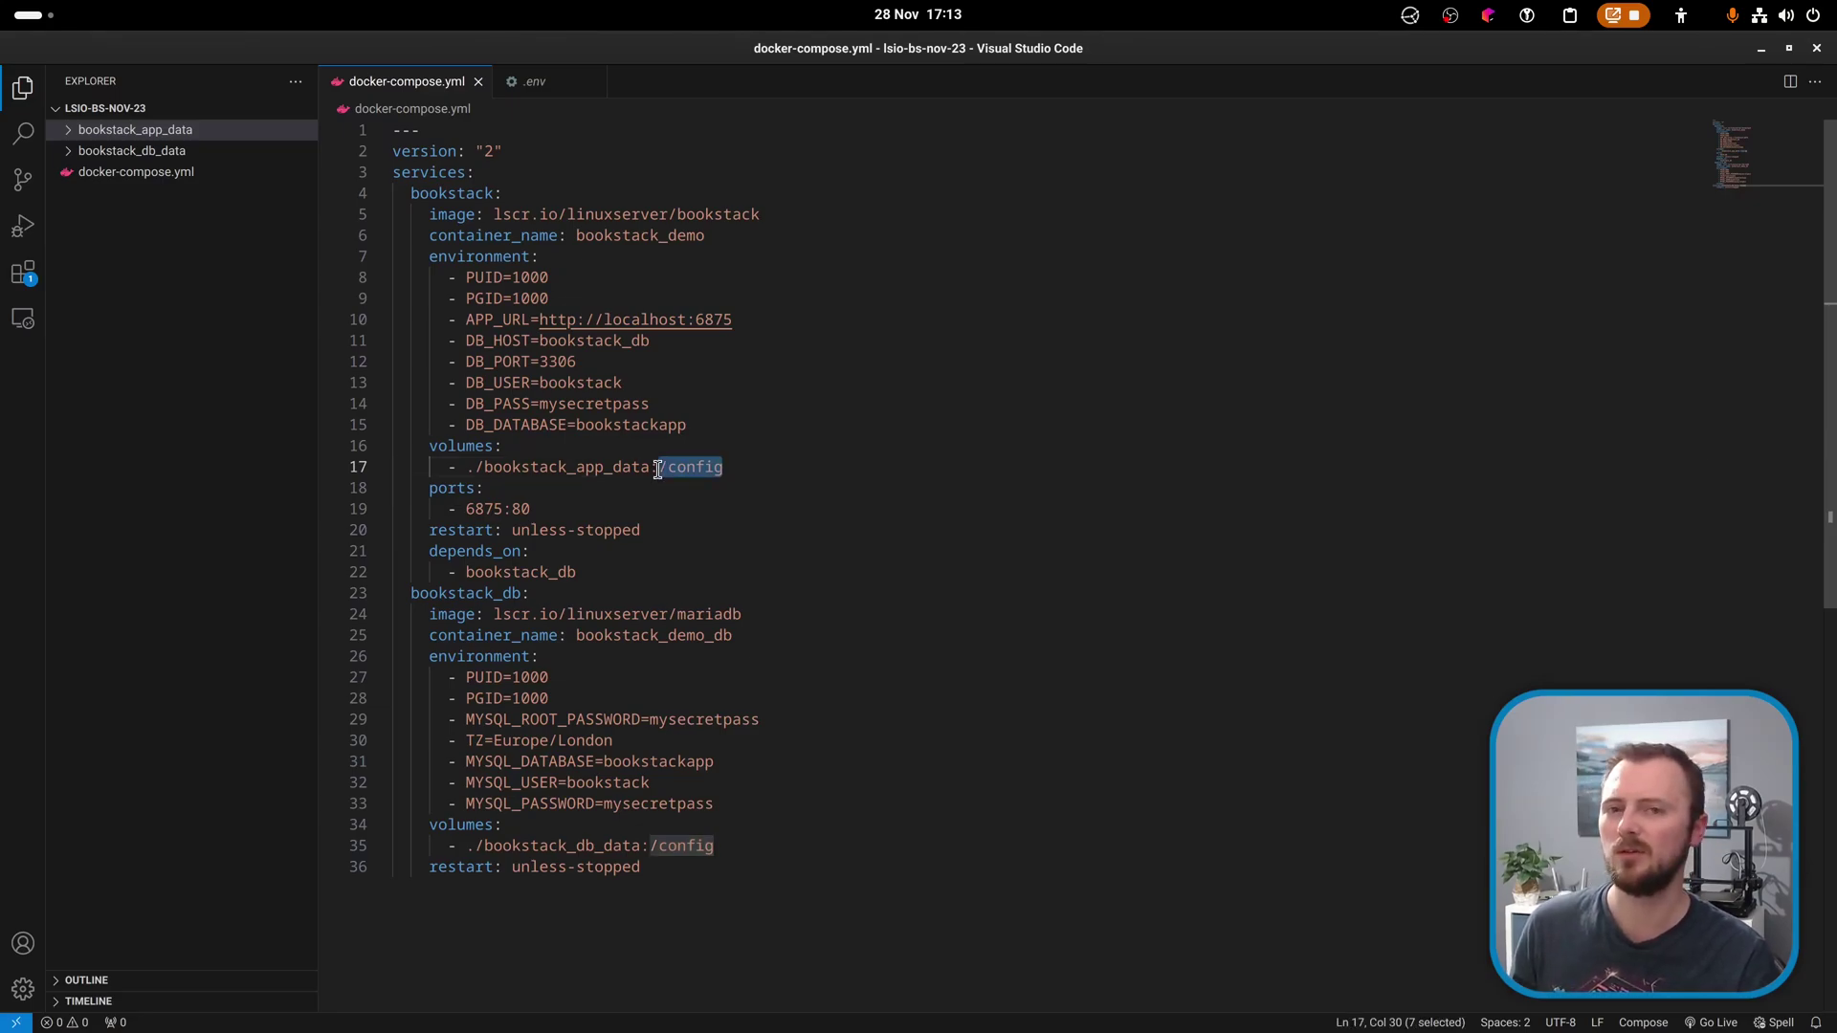
{"action": "mouse_move", "coordinate": [658, 469]}
{"action": "left_mouse_down"}
{"action": "mouse_move", "coordinate": [763, 472]}
{"action": "mouse_move", "coordinate": [661, 464]}
{"action": "left_mouse_up"}
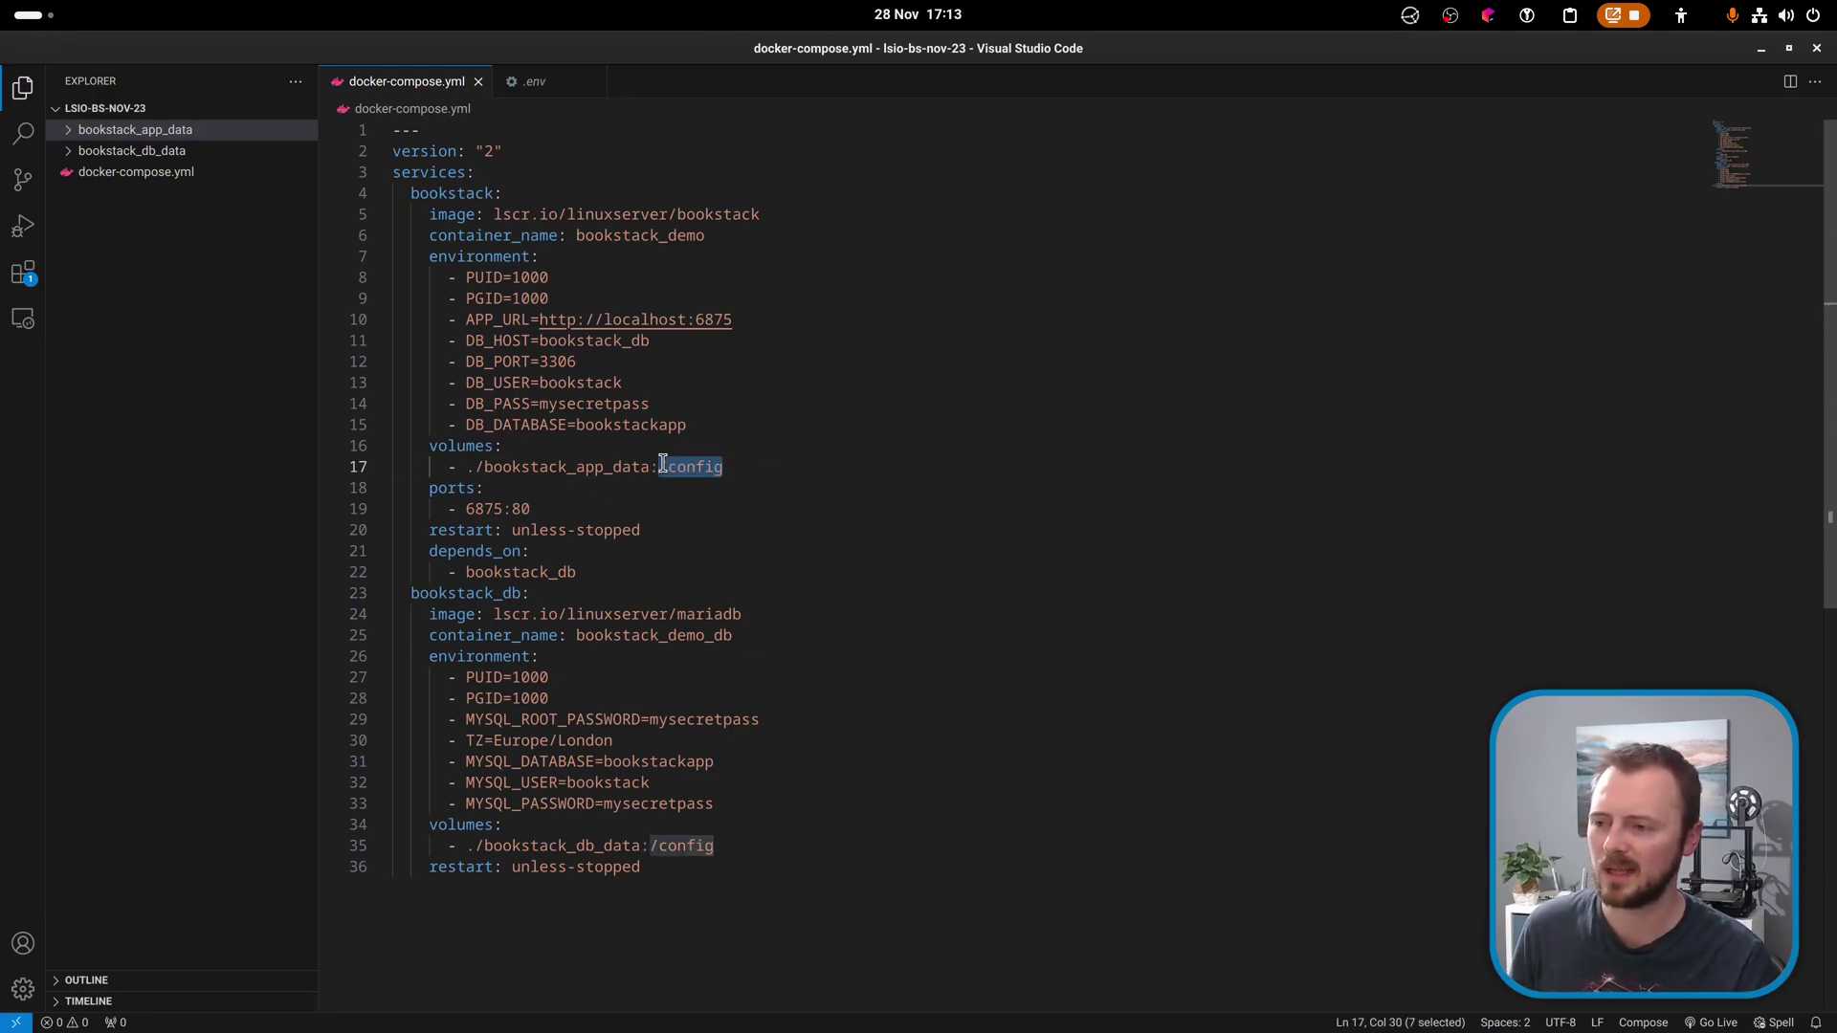
{"action": "left_click", "coordinate": [755, 471]}
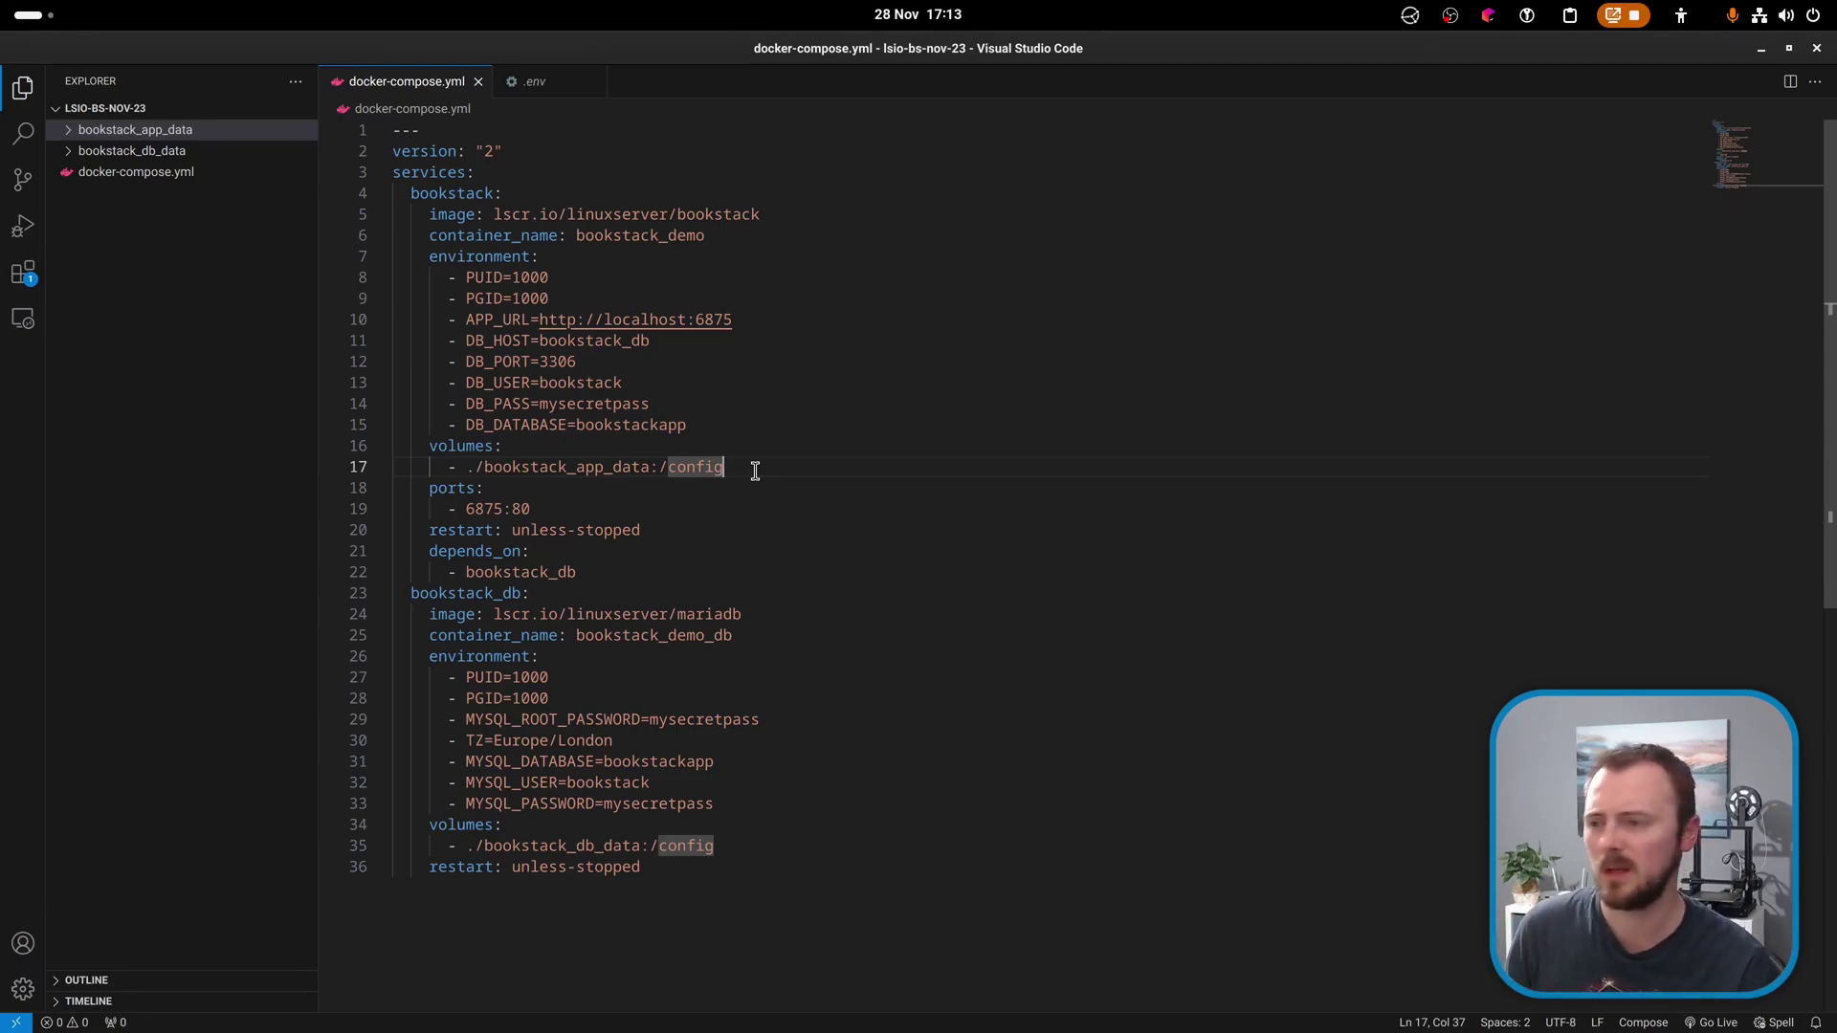
{"action": "left_click_drag", "start_coordinate": [724, 470], "coordinate": [658, 471]}
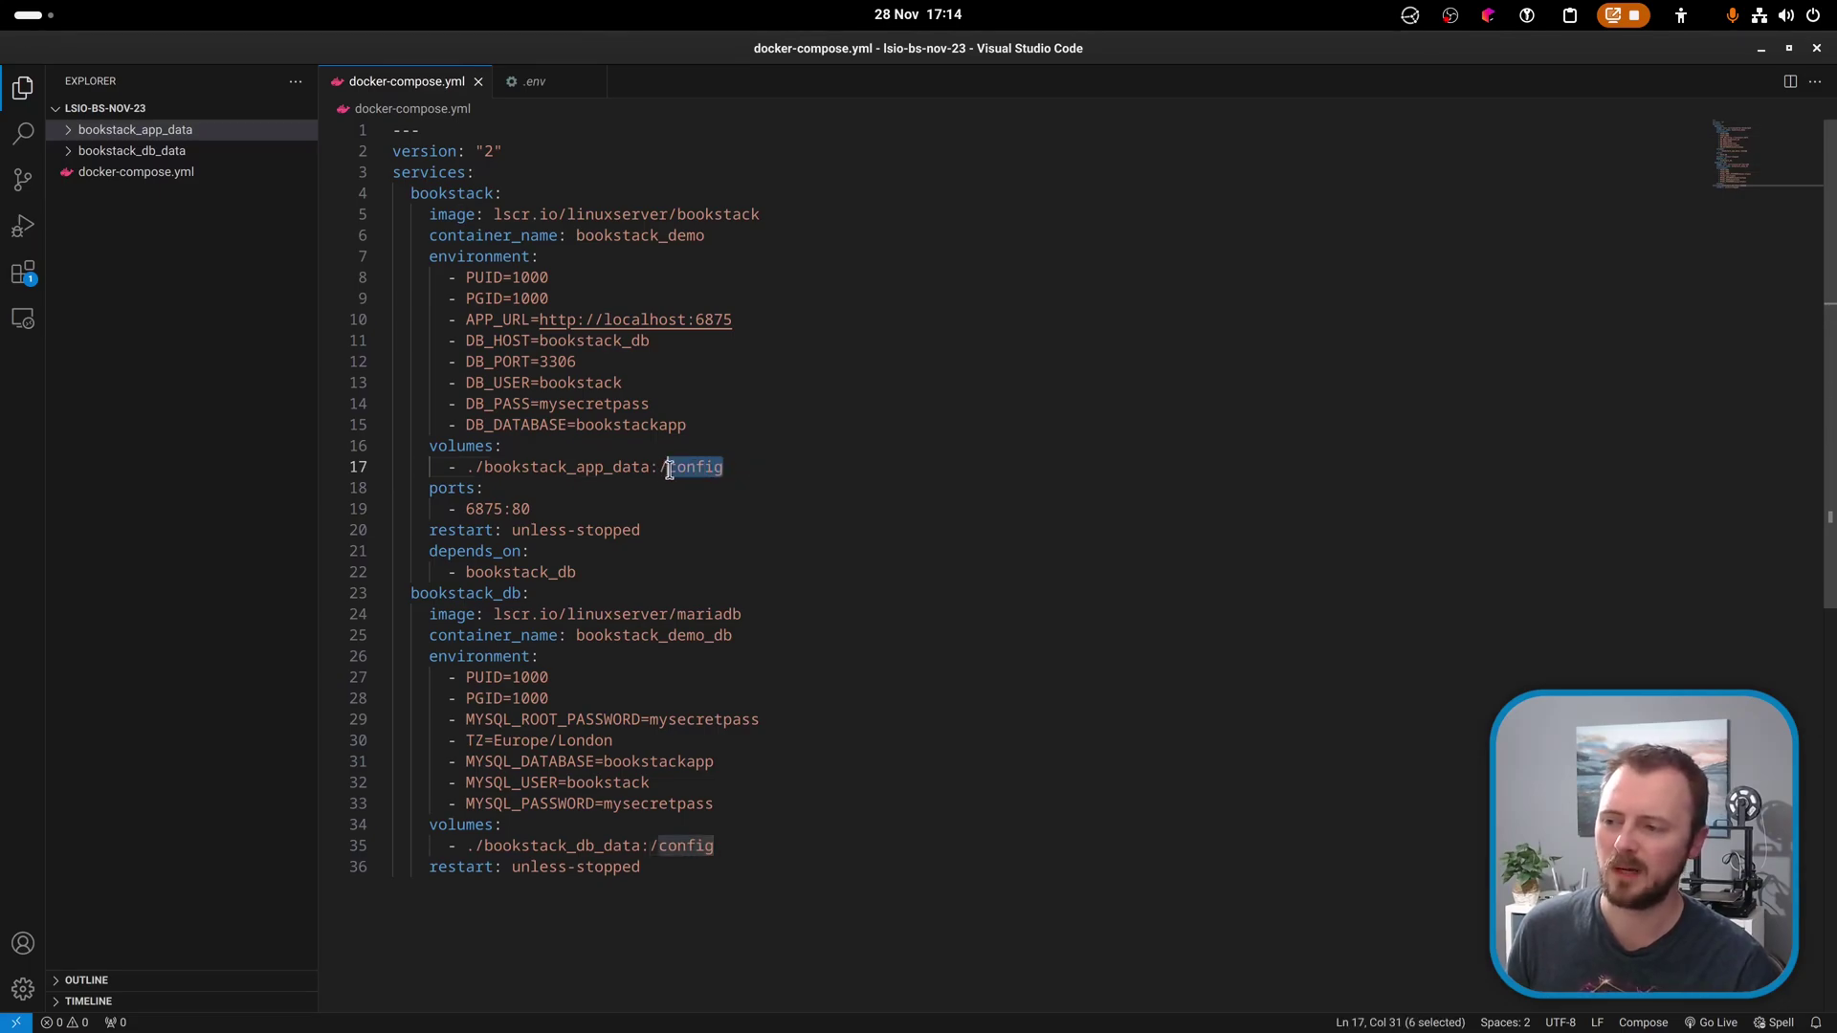
{"action": "left_click", "coordinate": [738, 468]}
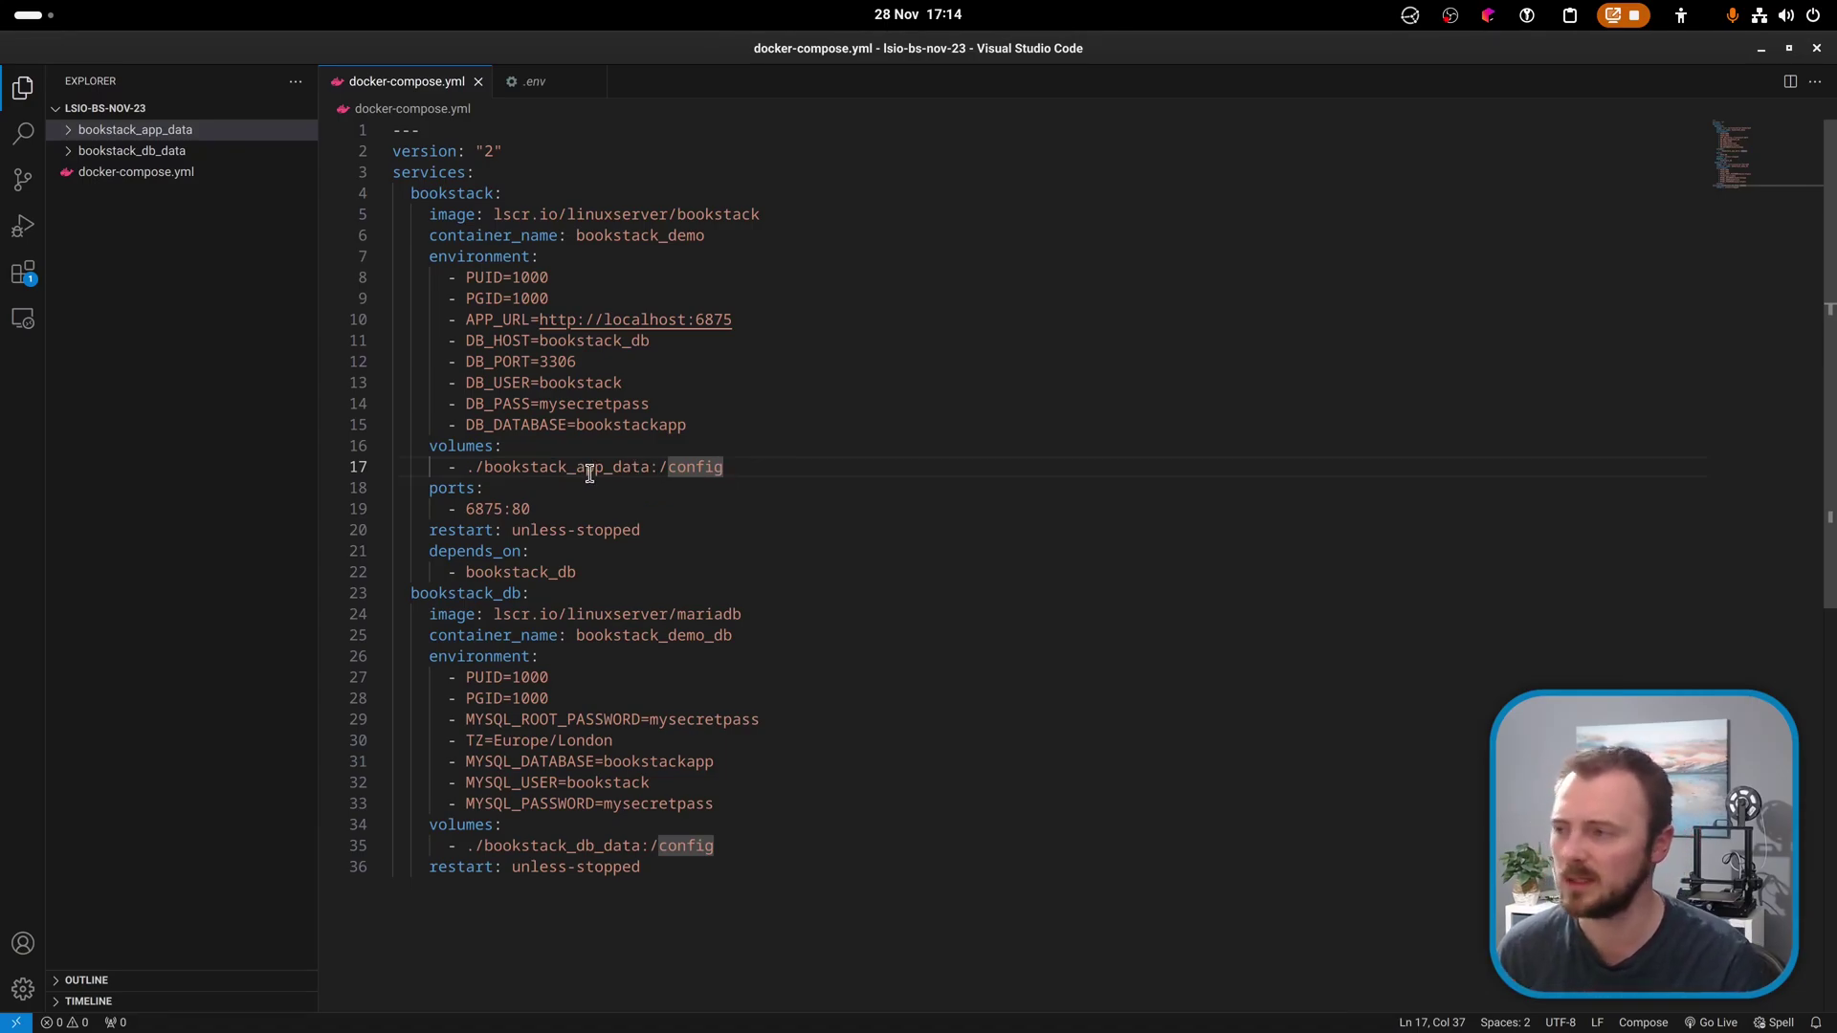
Expand bookstack_app_data, www and themes in the Explorer.
{"action": "left_click", "coordinate": [70, 135]}
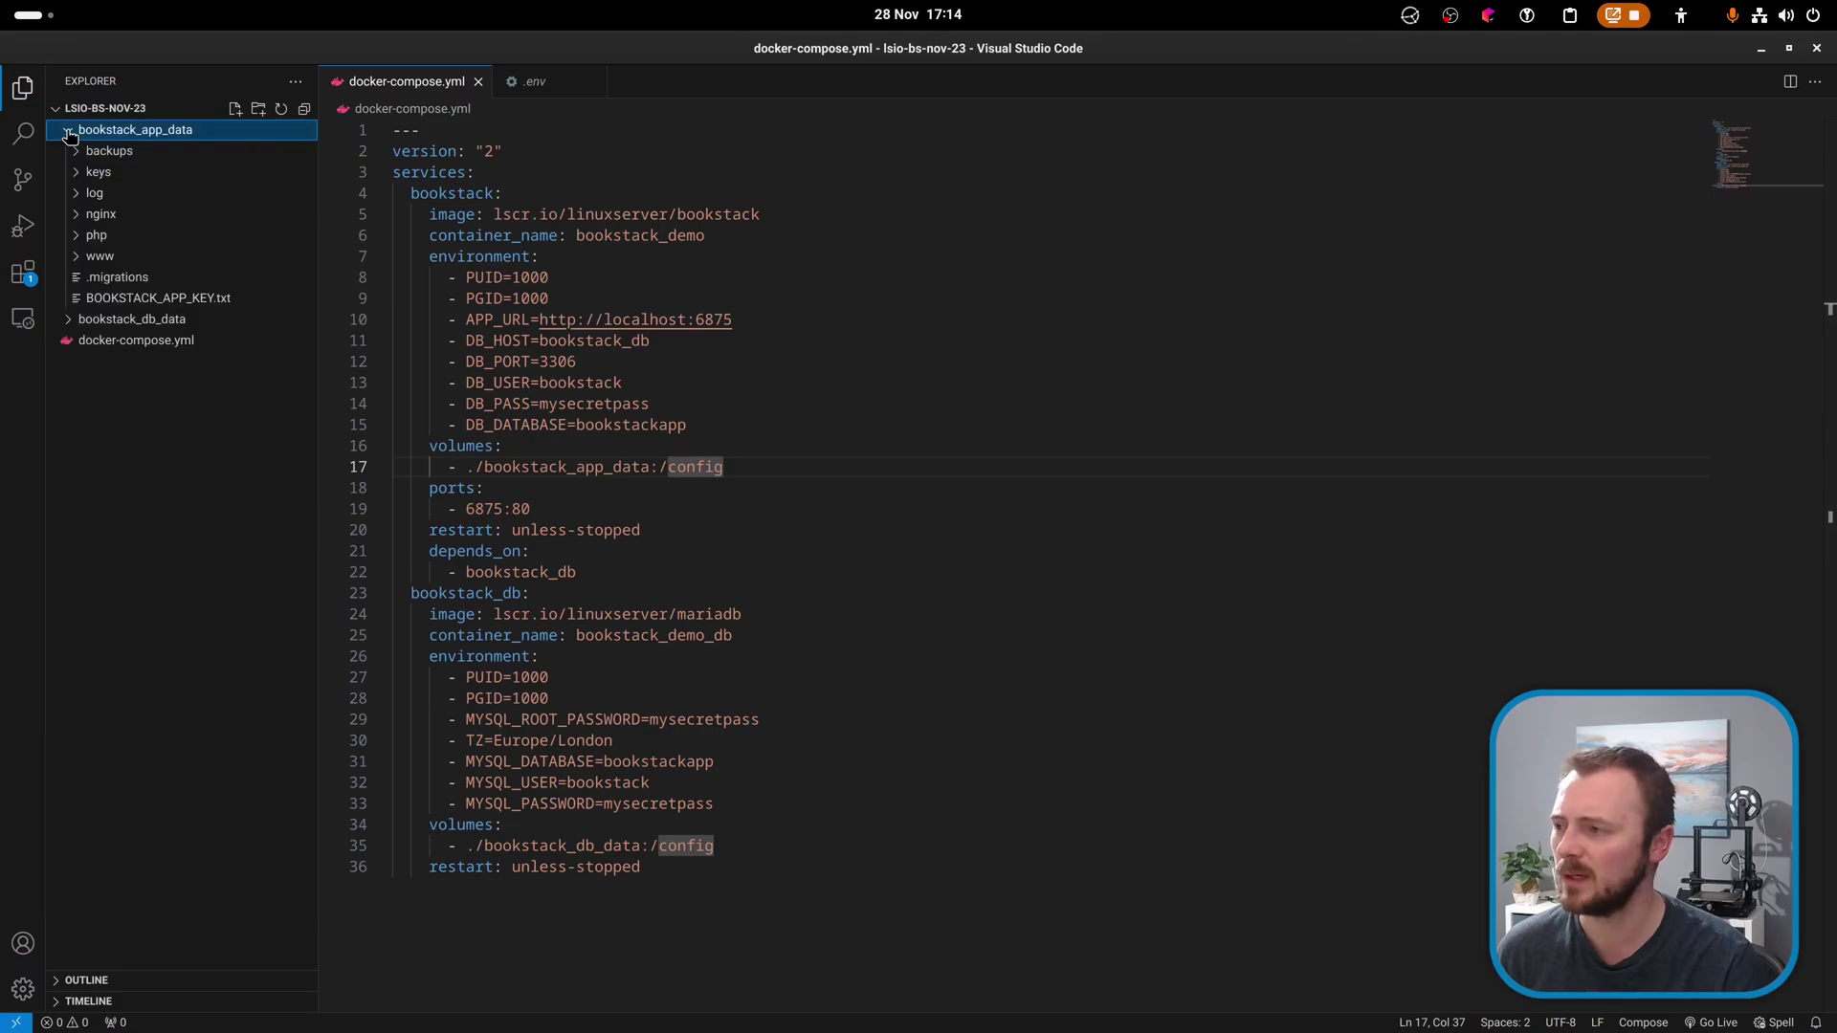
{"action": "left_click", "coordinate": [76, 258]}
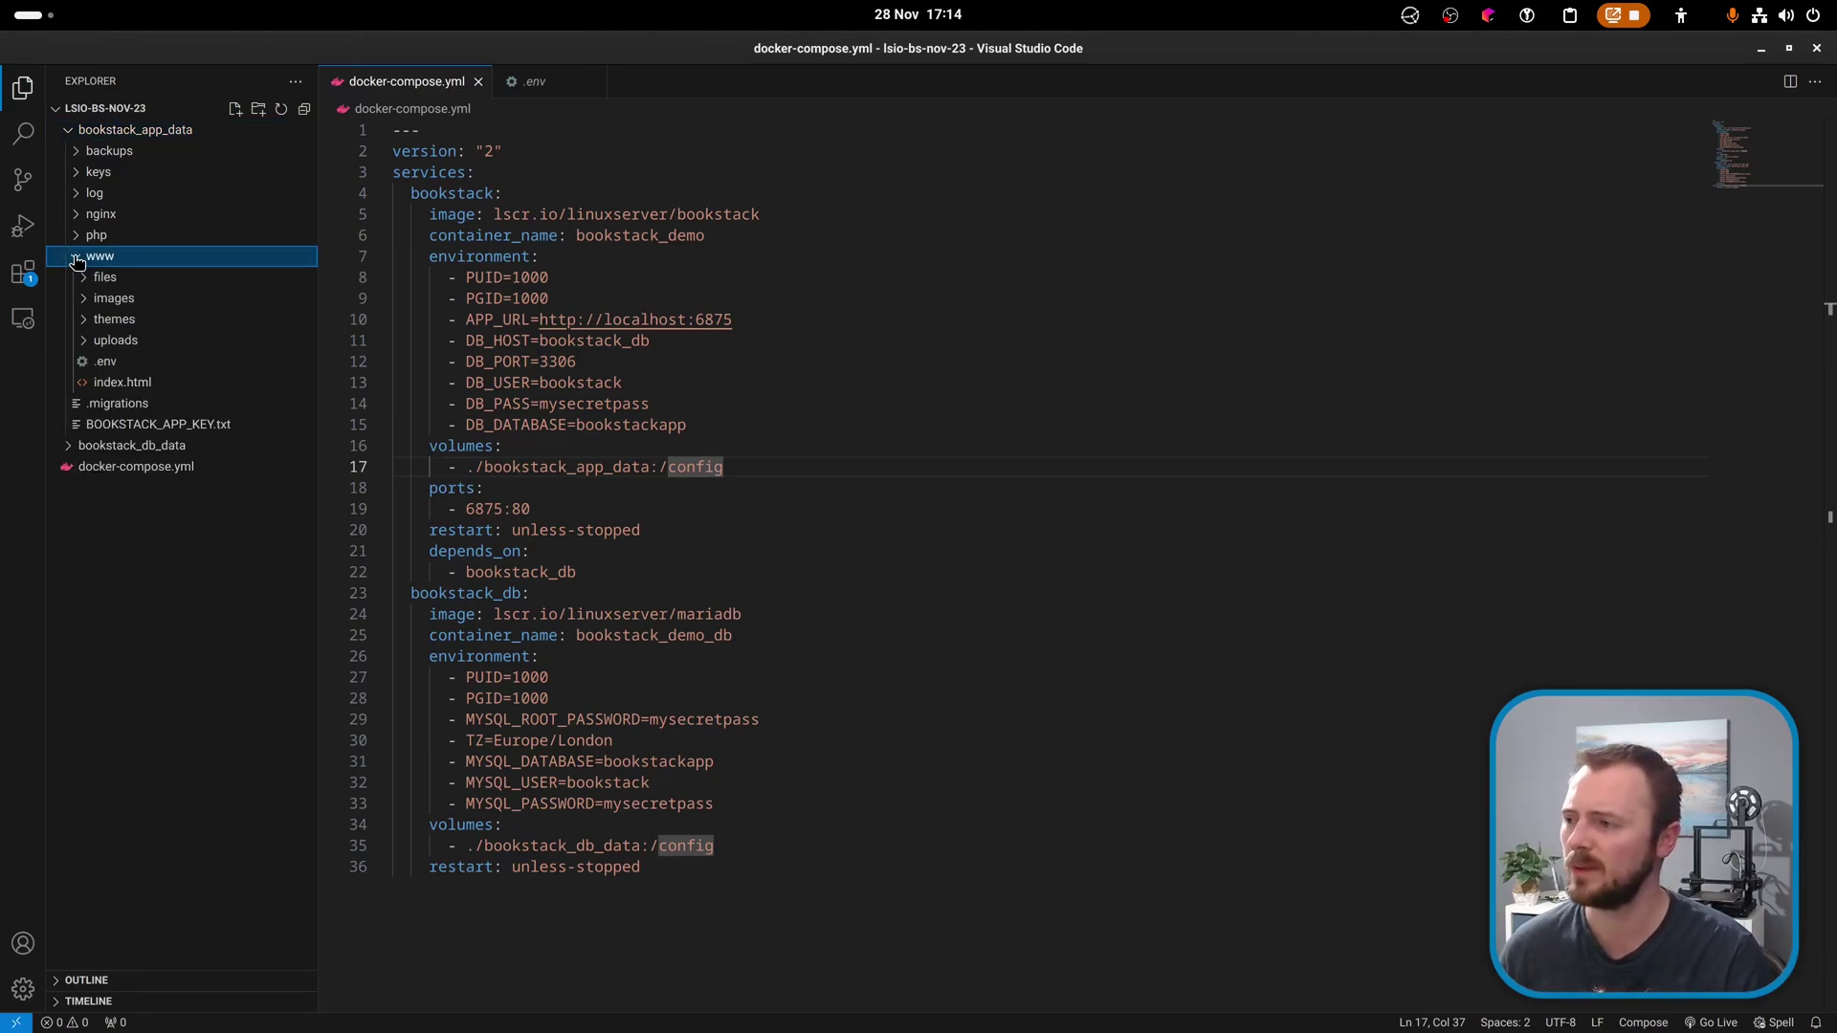
{"action": "left_click", "coordinate": [165, 329]}
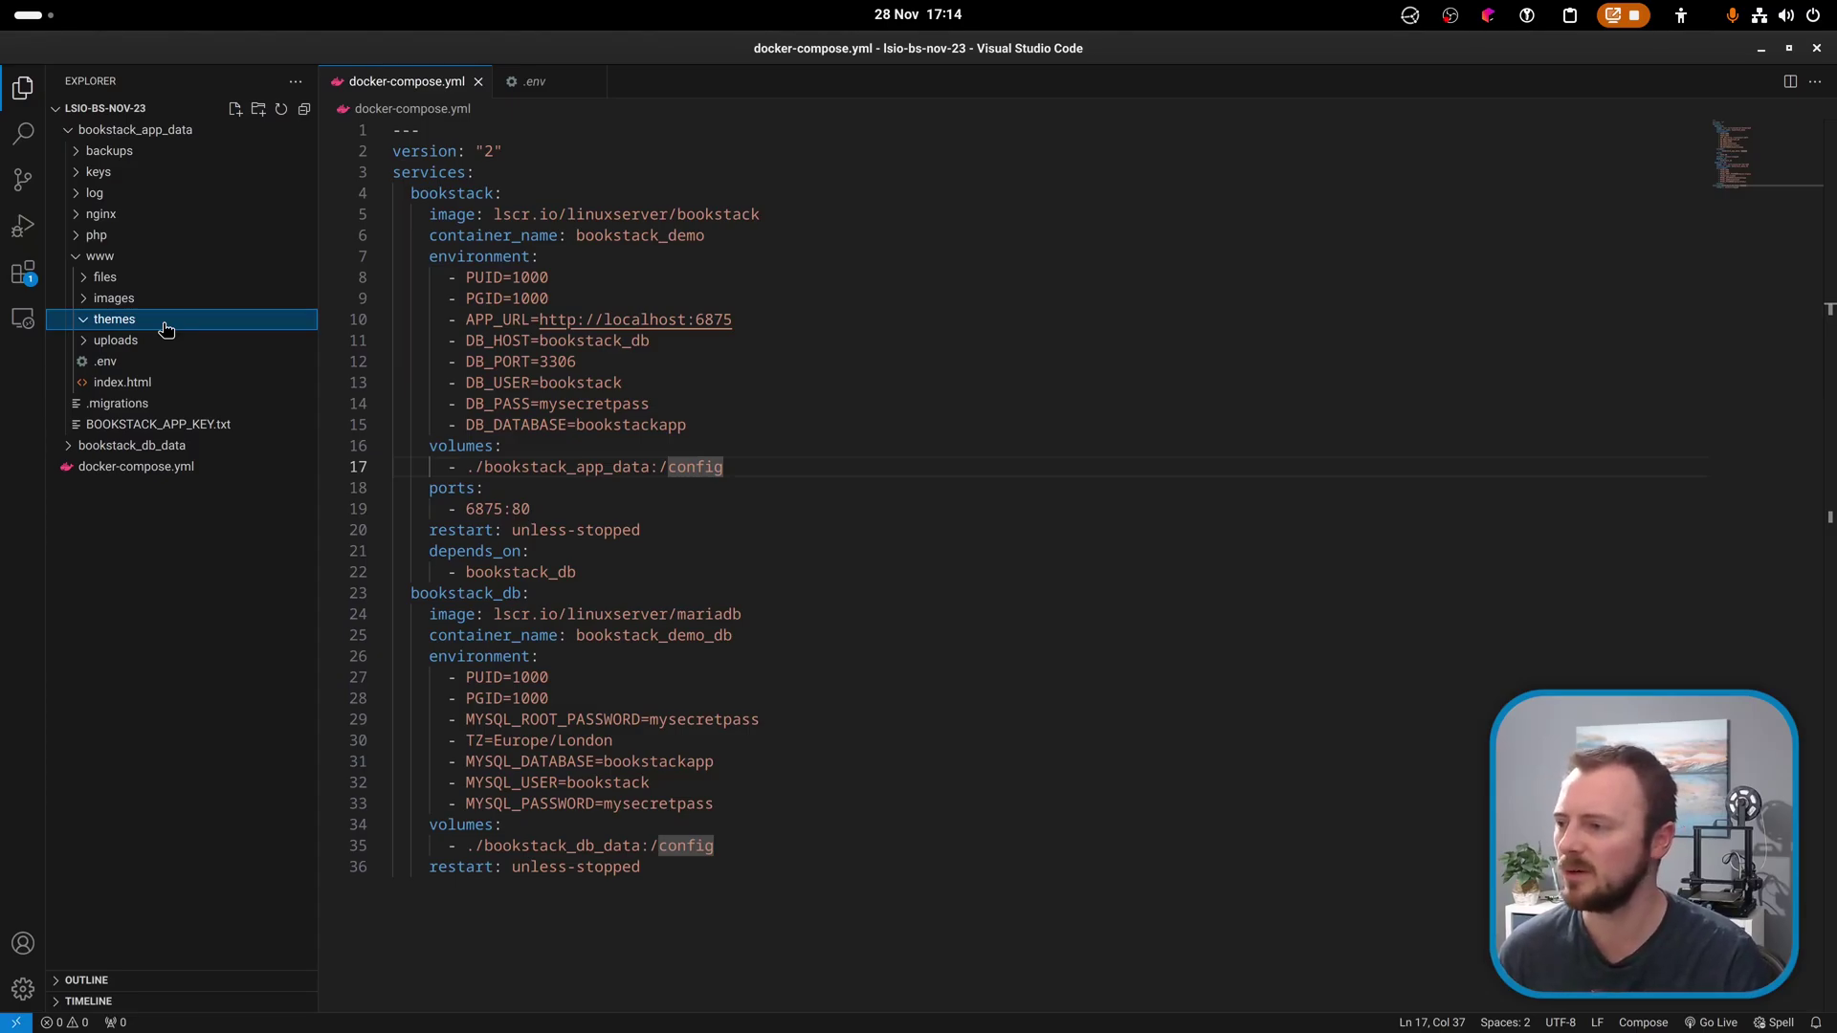
Create a new folder named 'mytheme' inside www/themes.
{"action": "right_click", "coordinate": [165, 329]}
{"action": "left_click", "coordinate": [246, 361]}
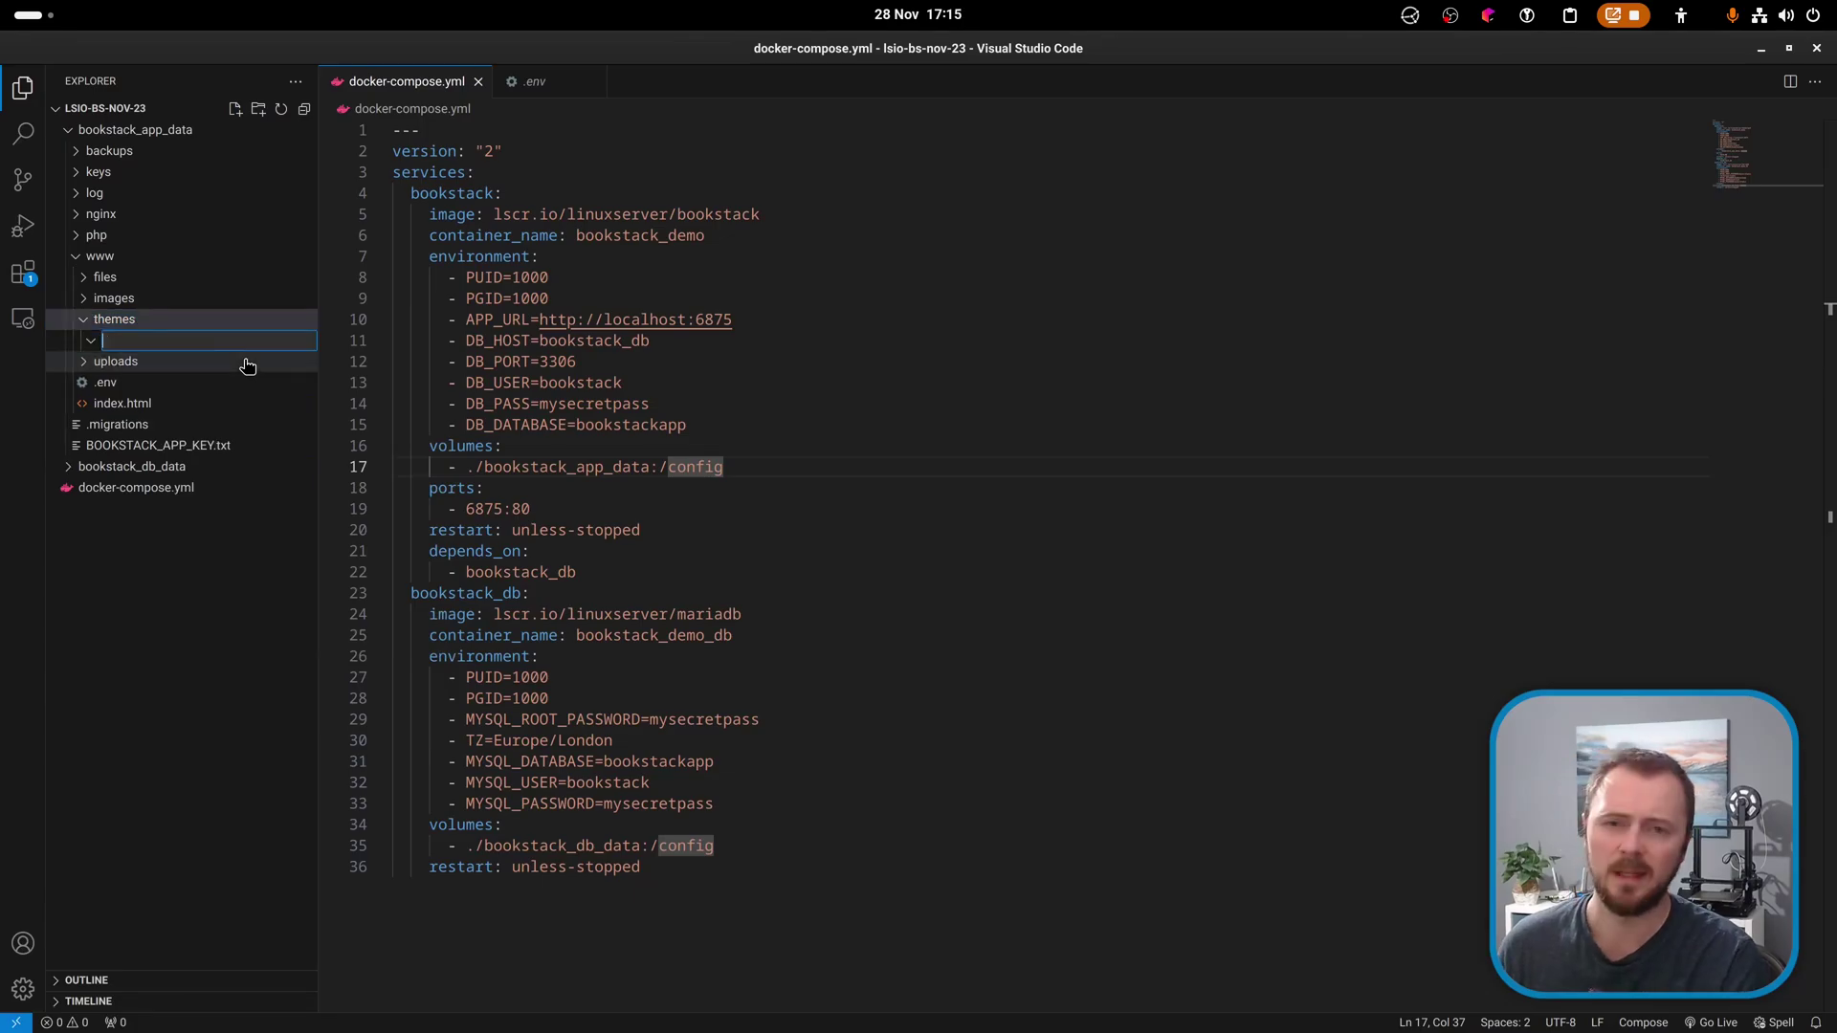
{"action": "type", "text": "mytheme"}
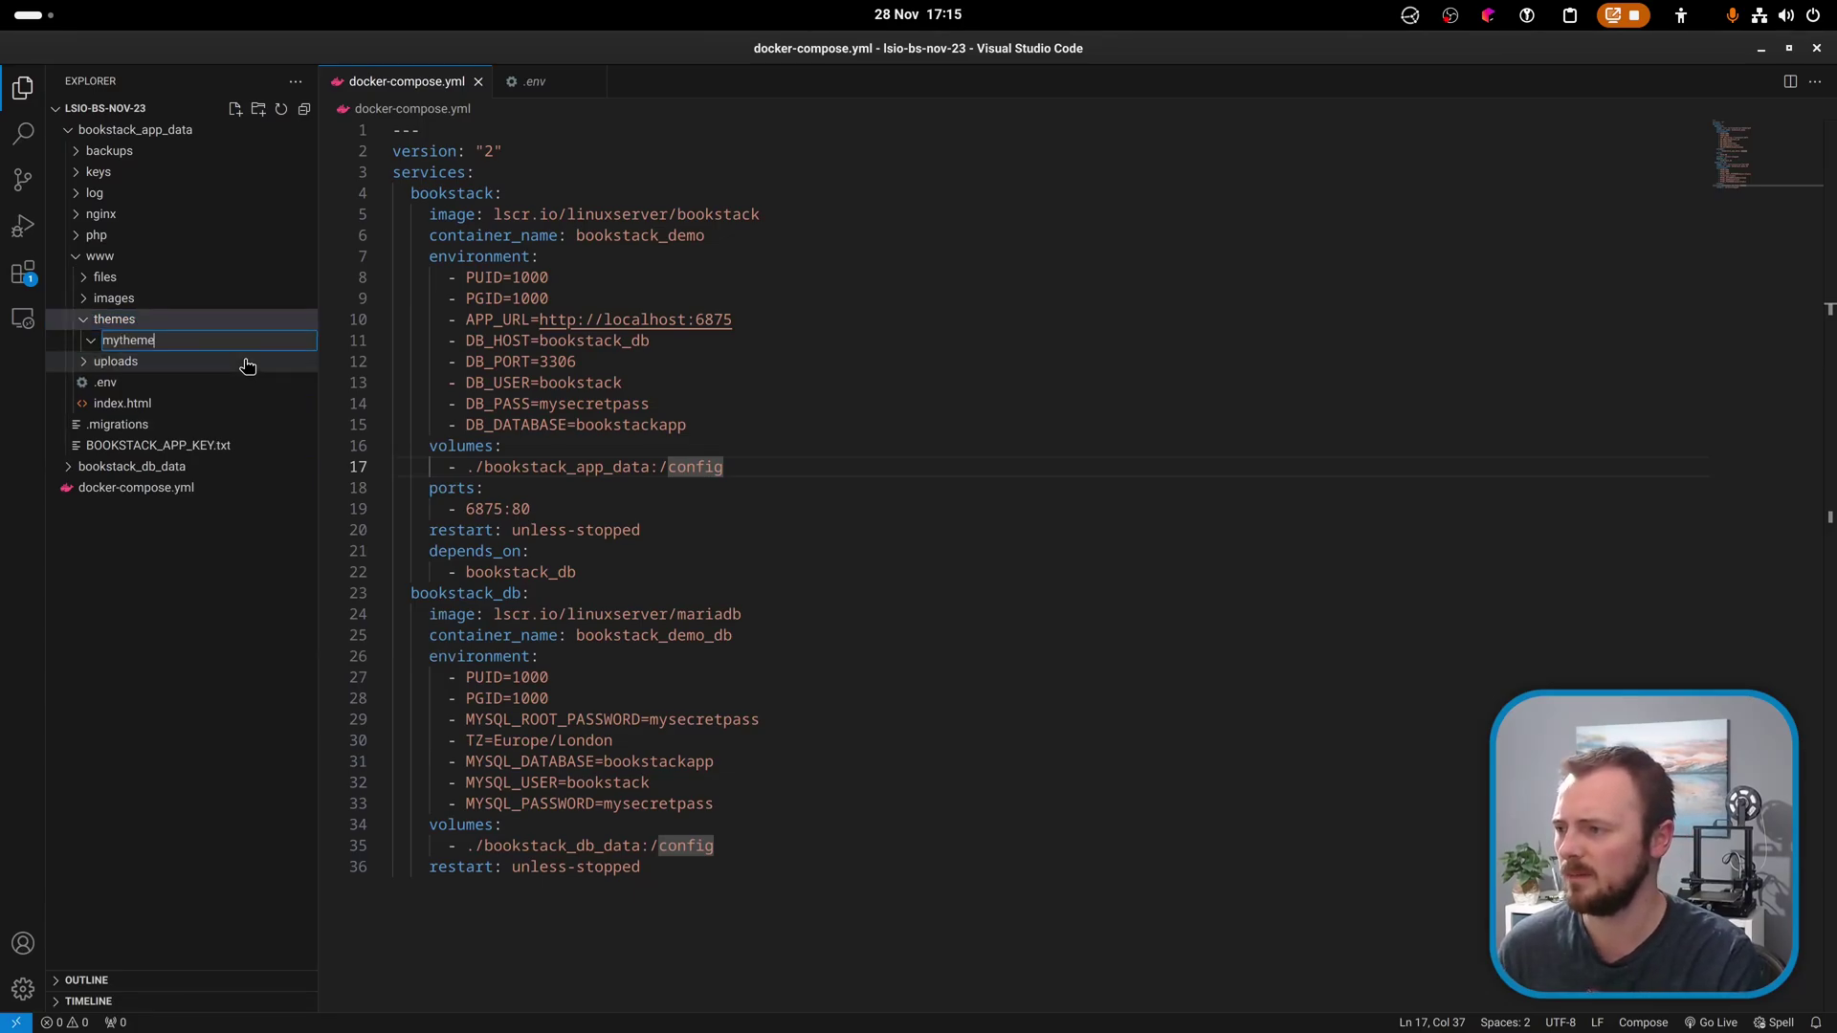
{"action": "key", "text": "Return"}
{"action": "key", "text": "alt+Tab"}
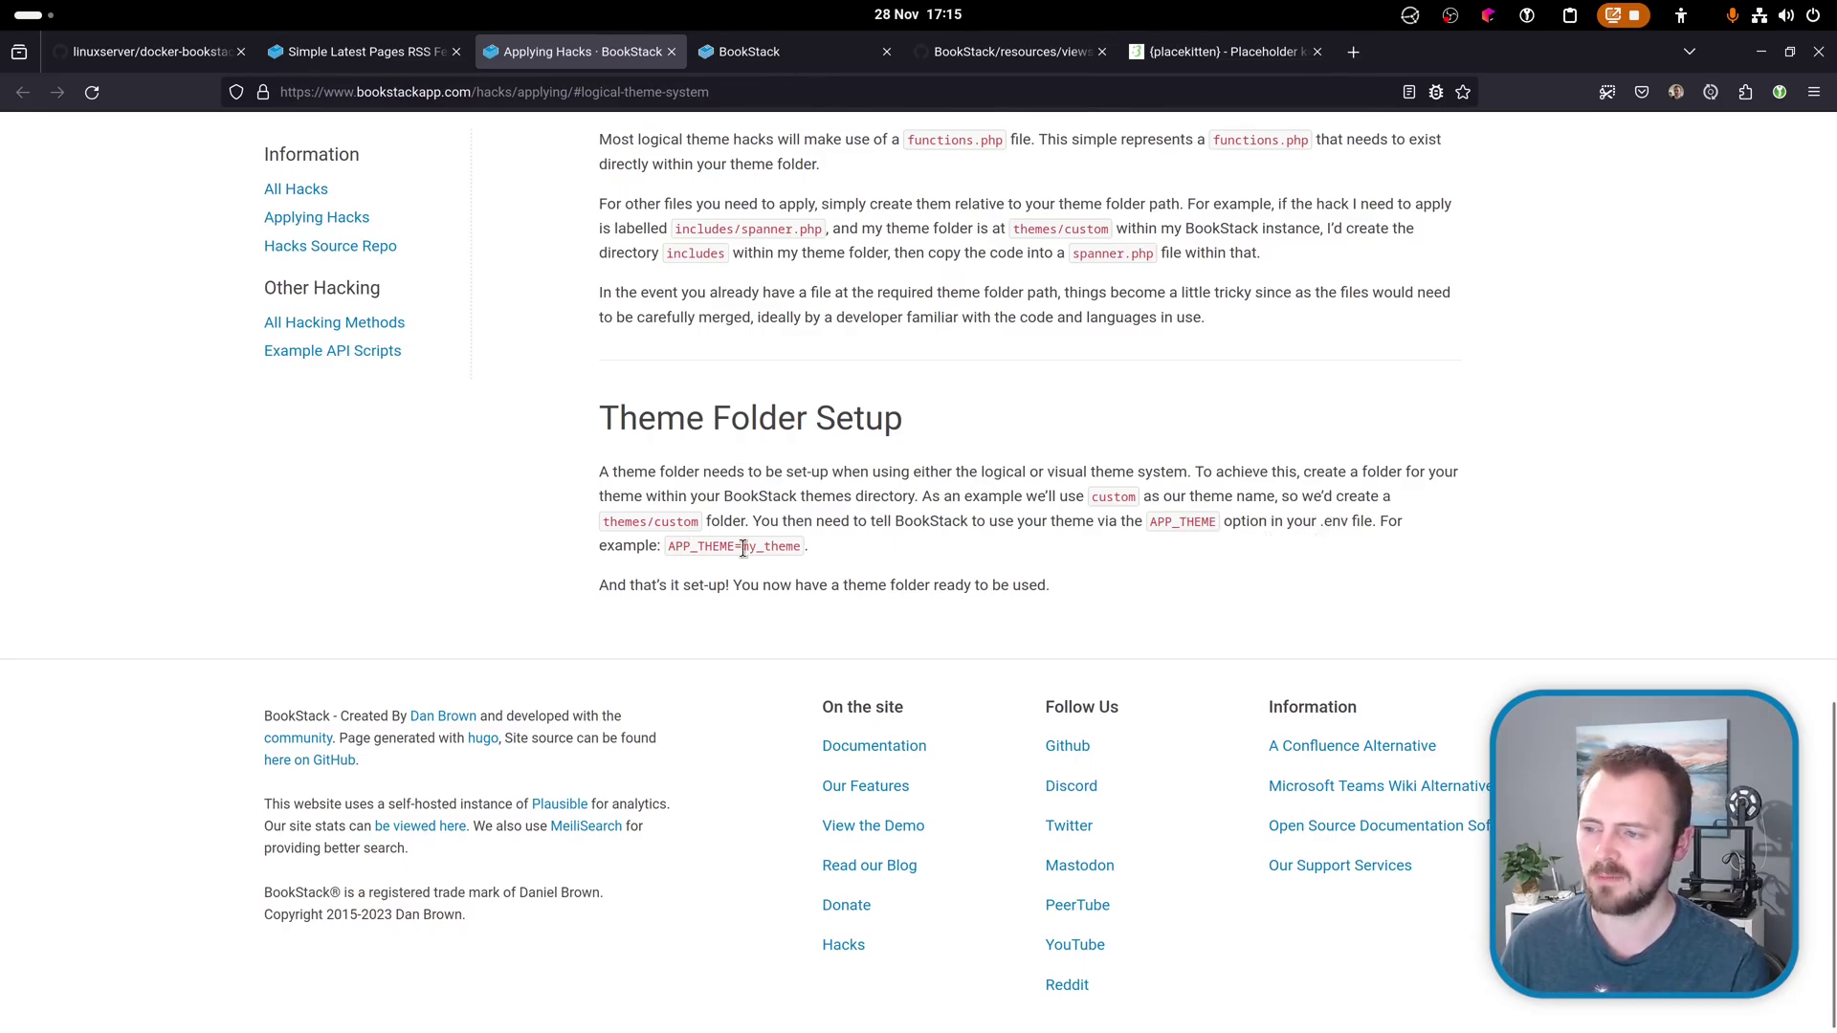
Select the APP_THEME option in the Theme Folder Setup docs, then return to VS Code.
{"action": "double_click", "coordinate": [1183, 521]}
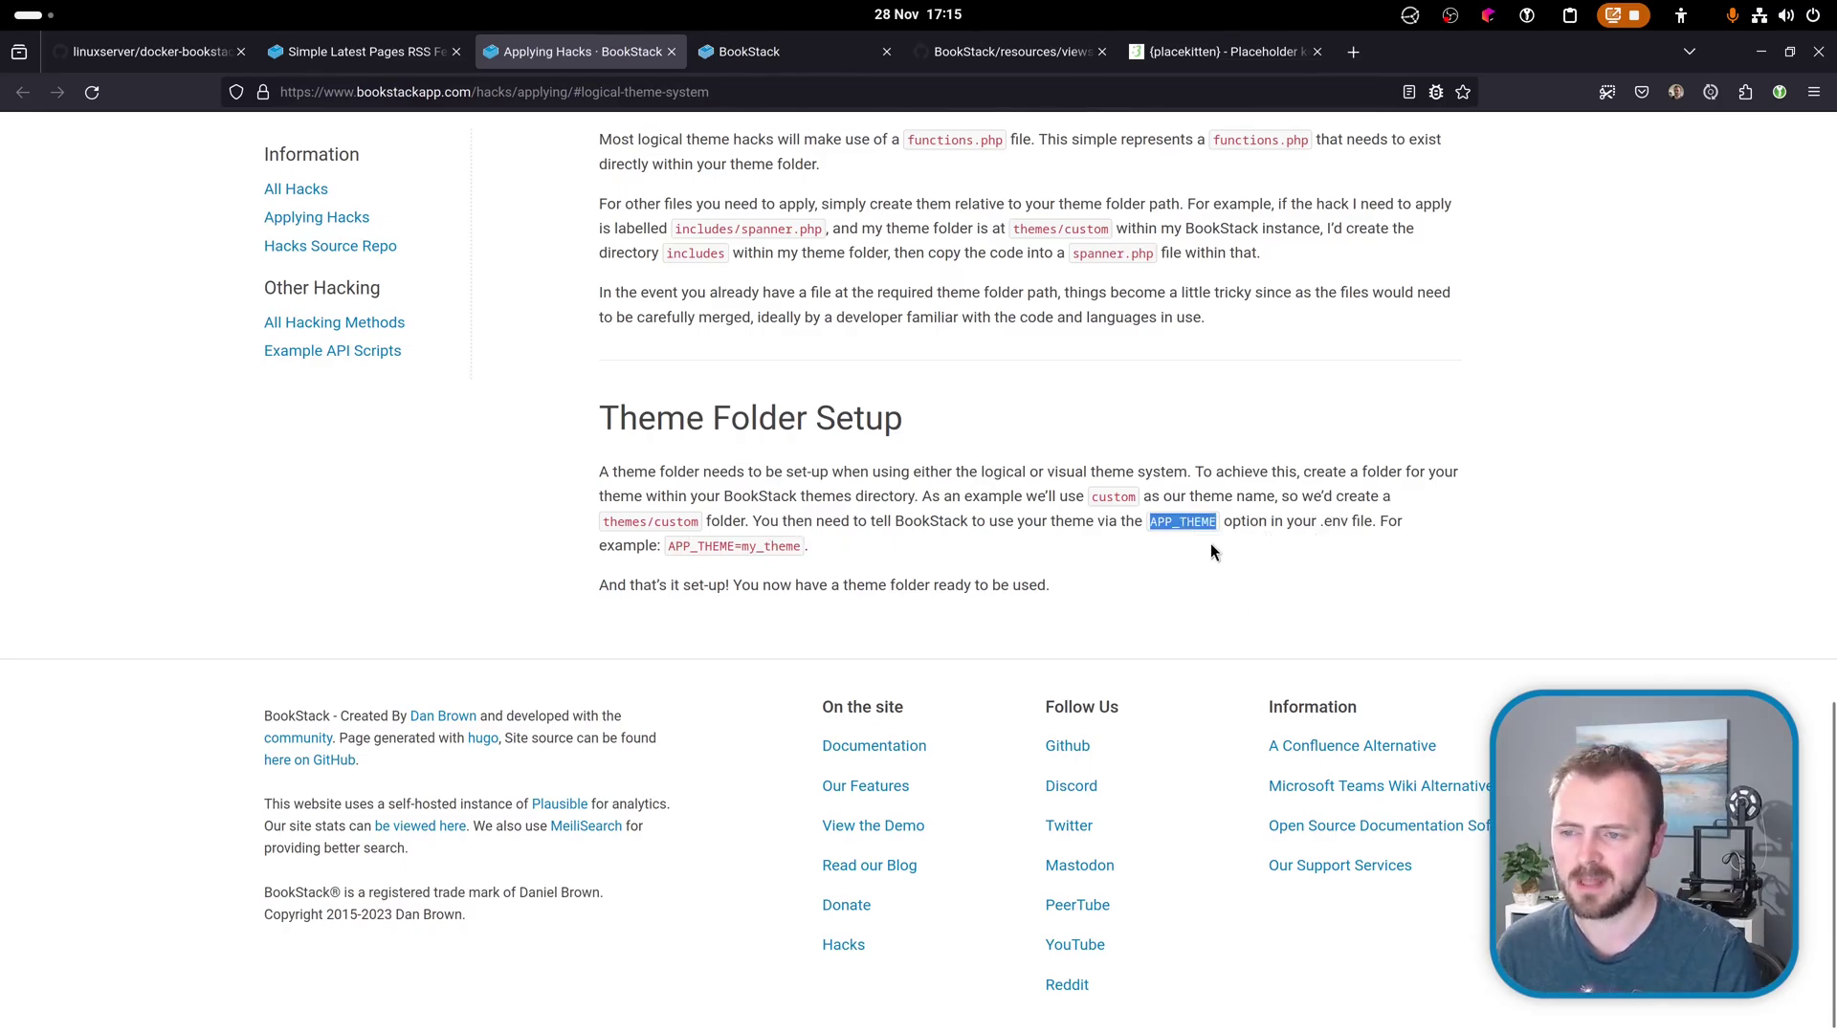
{"action": "key", "text": "alt+Tab"}
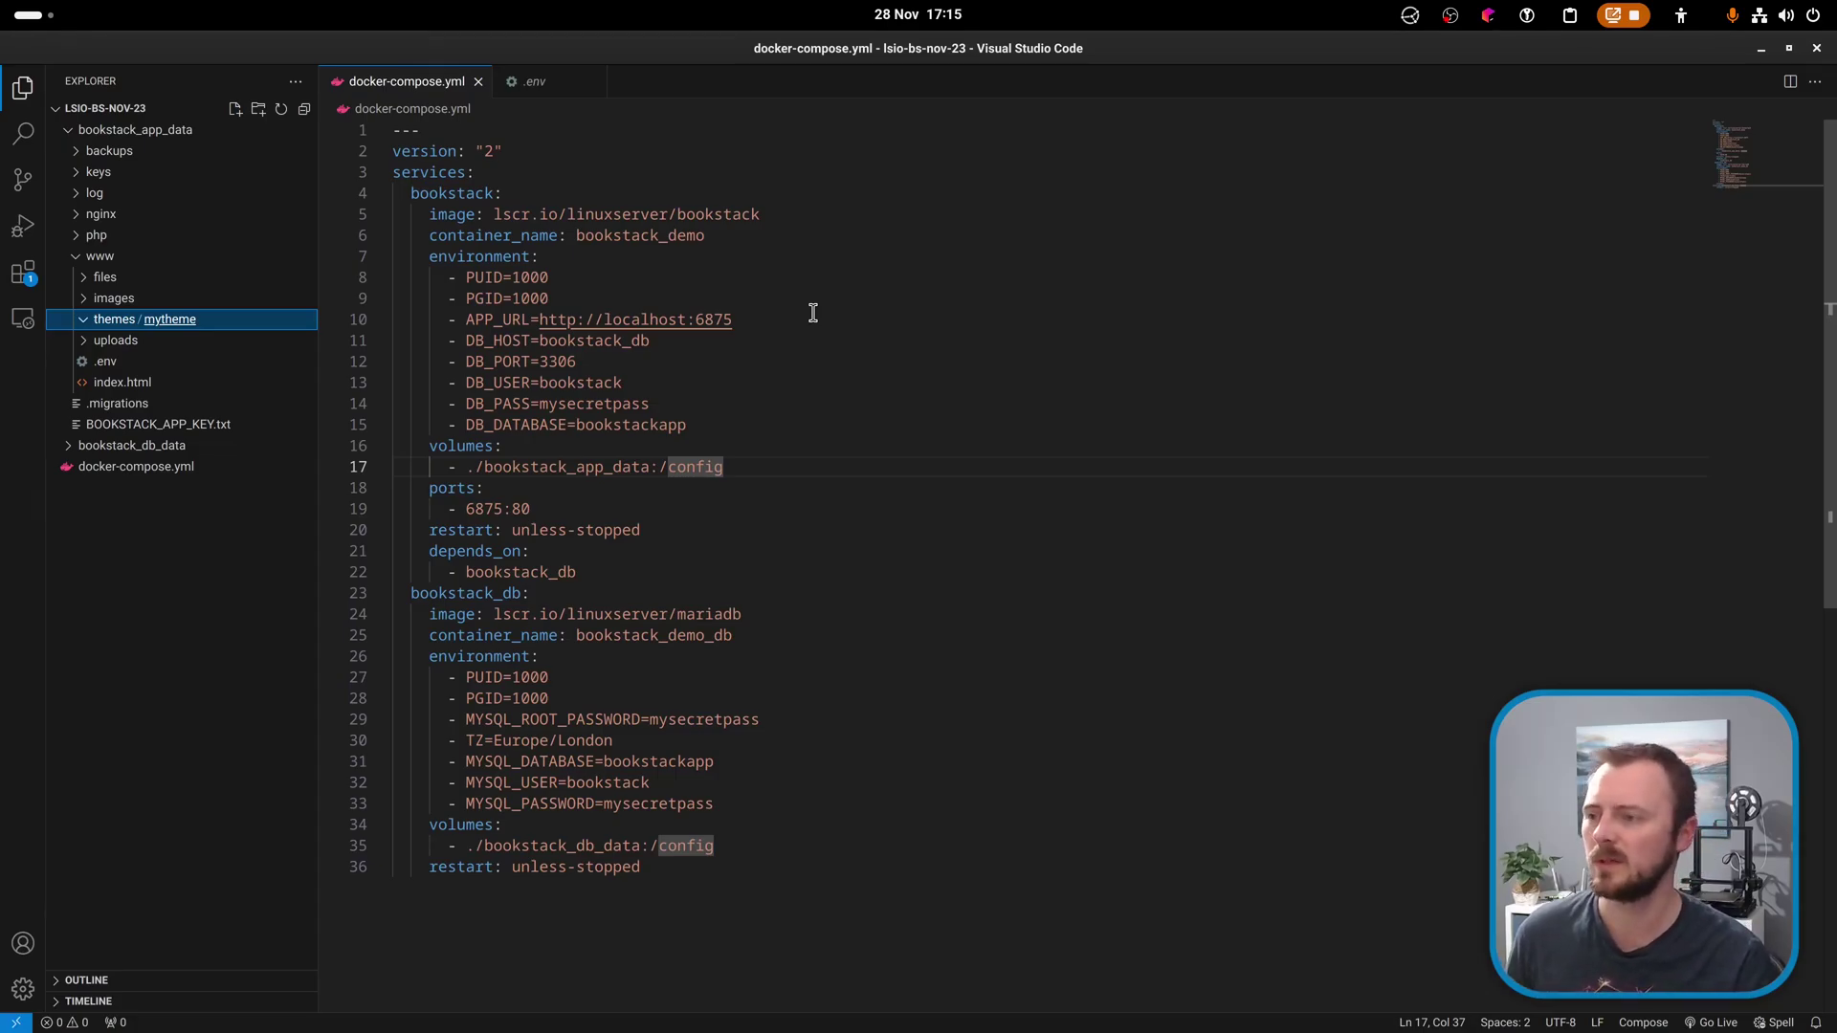
Add '- APP_THEME=mytheme' below DB_DATABASE in the bookstack environment list.
{"action": "left_click", "coordinate": [732, 425]}
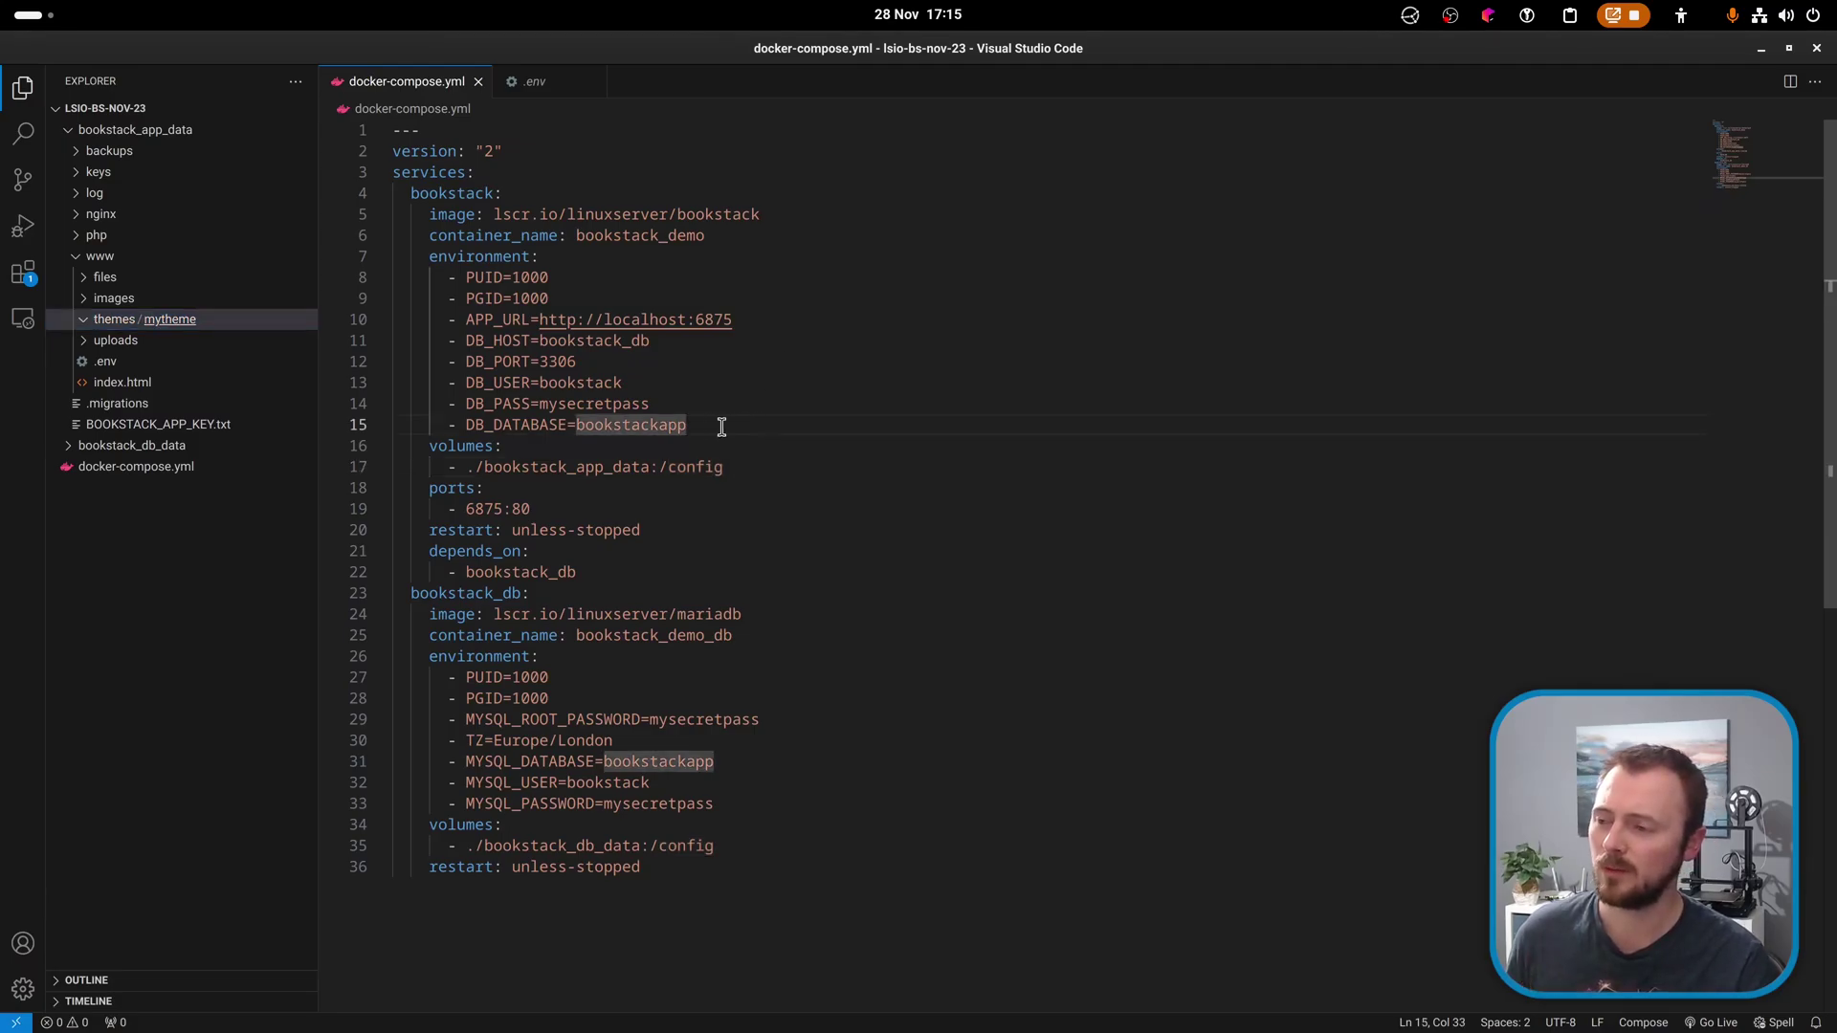
{"action": "left_click_drag", "start_coordinate": [721, 428], "coordinate": [370, 279]}
{"action": "left_click", "coordinate": [807, 434]}
{"action": "key", "text": "Return"}
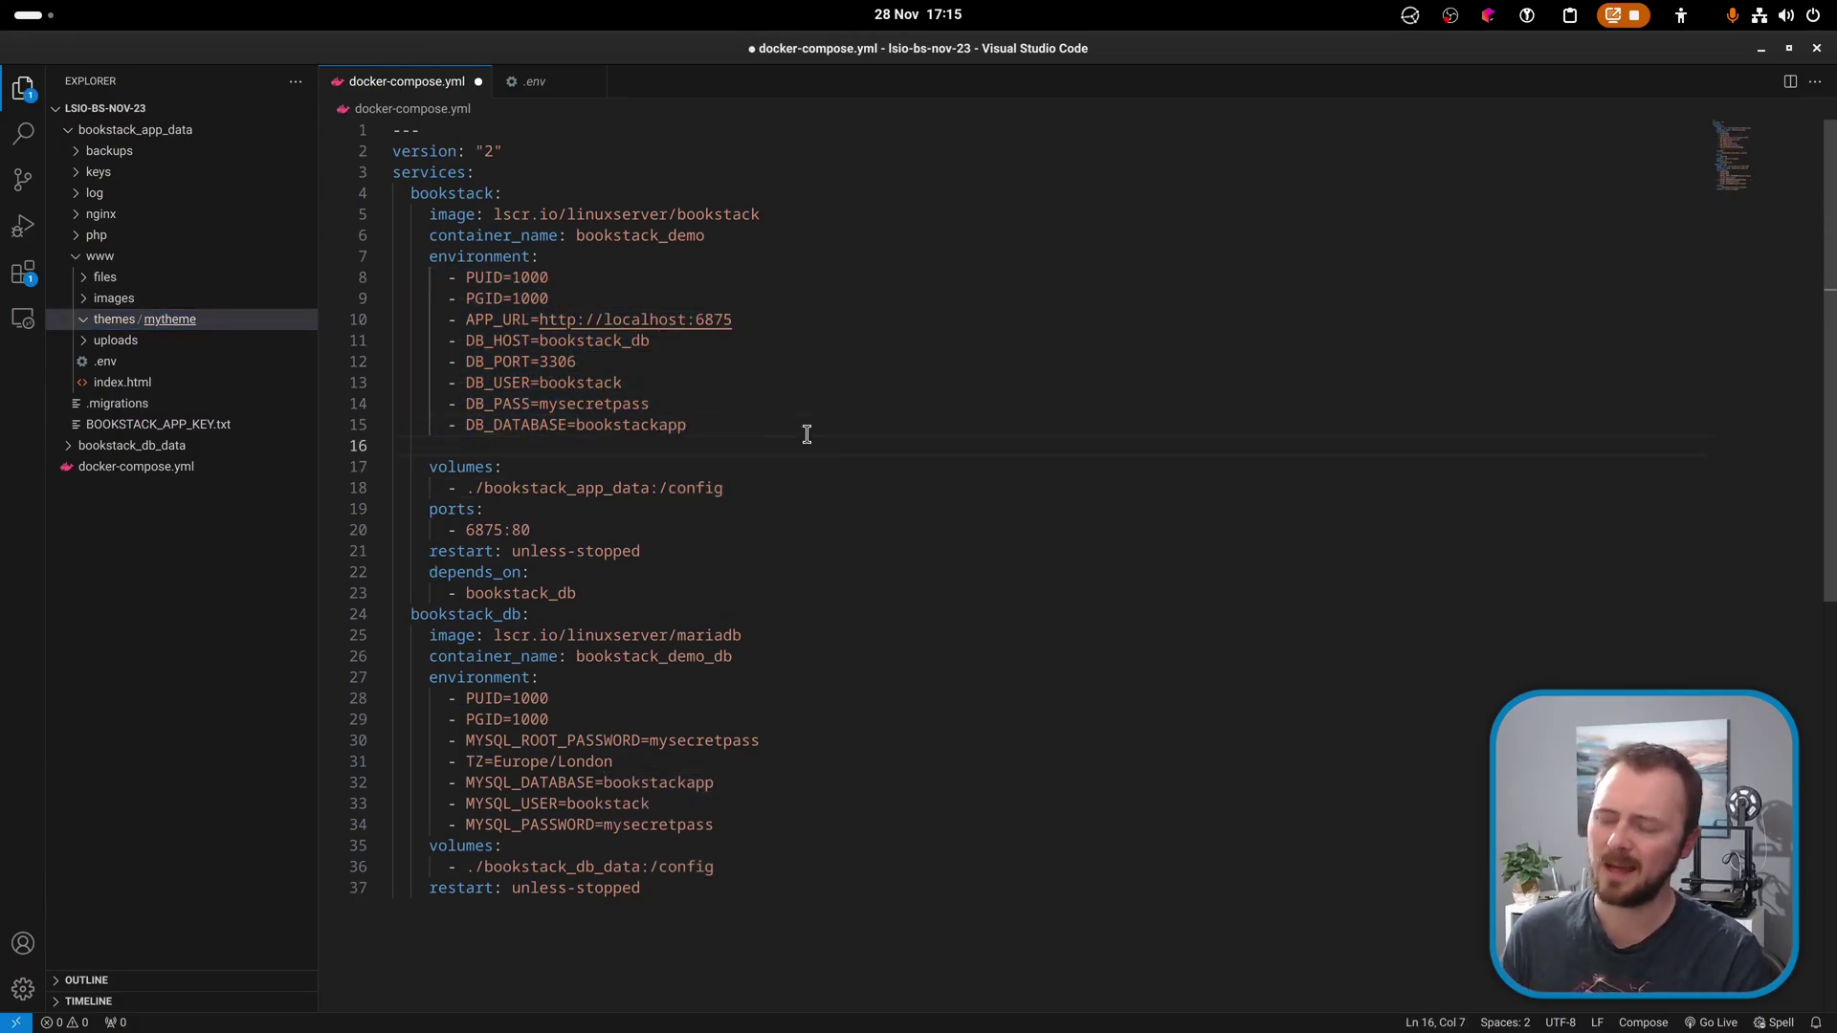
{"action": "type", "text": "- APP_THEME=mytheme"}
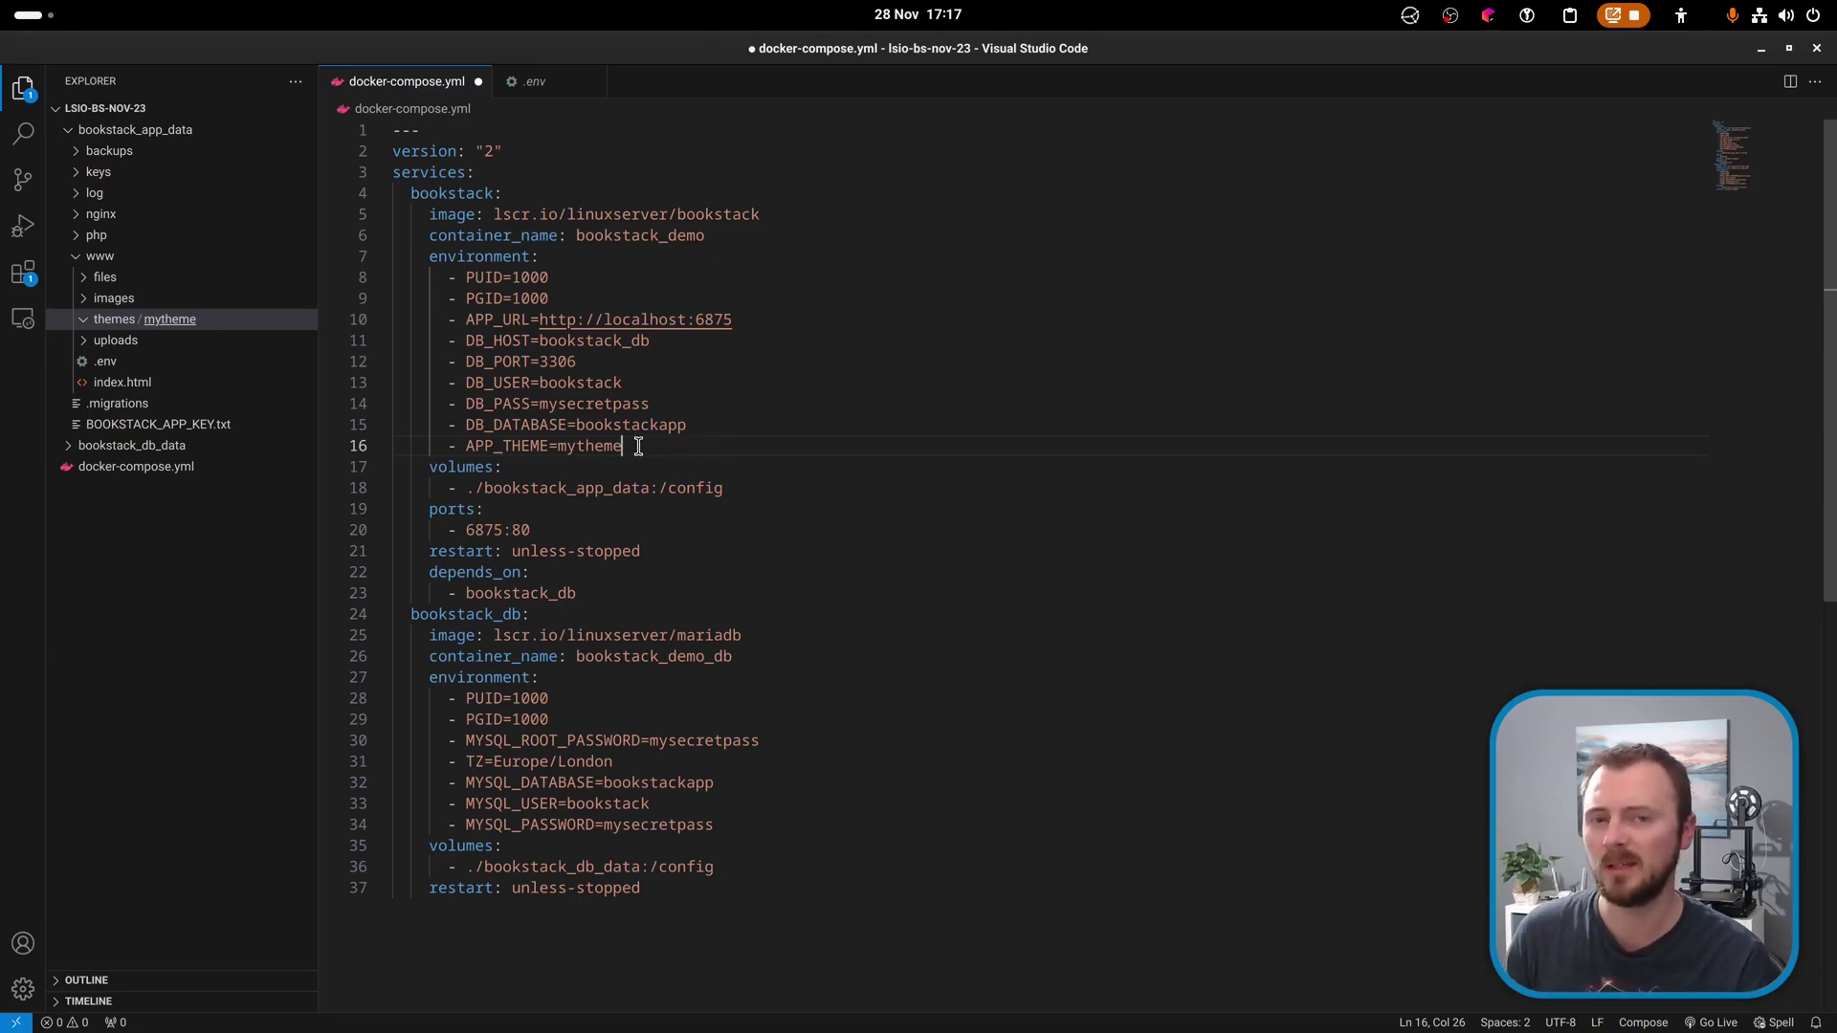
{"action": "key", "text": "ctrl+shift+Left"}
{"action": "key", "text": "ctrl+shift+Left"}
{"action": "key", "text": "ctrl+shift+Left"}
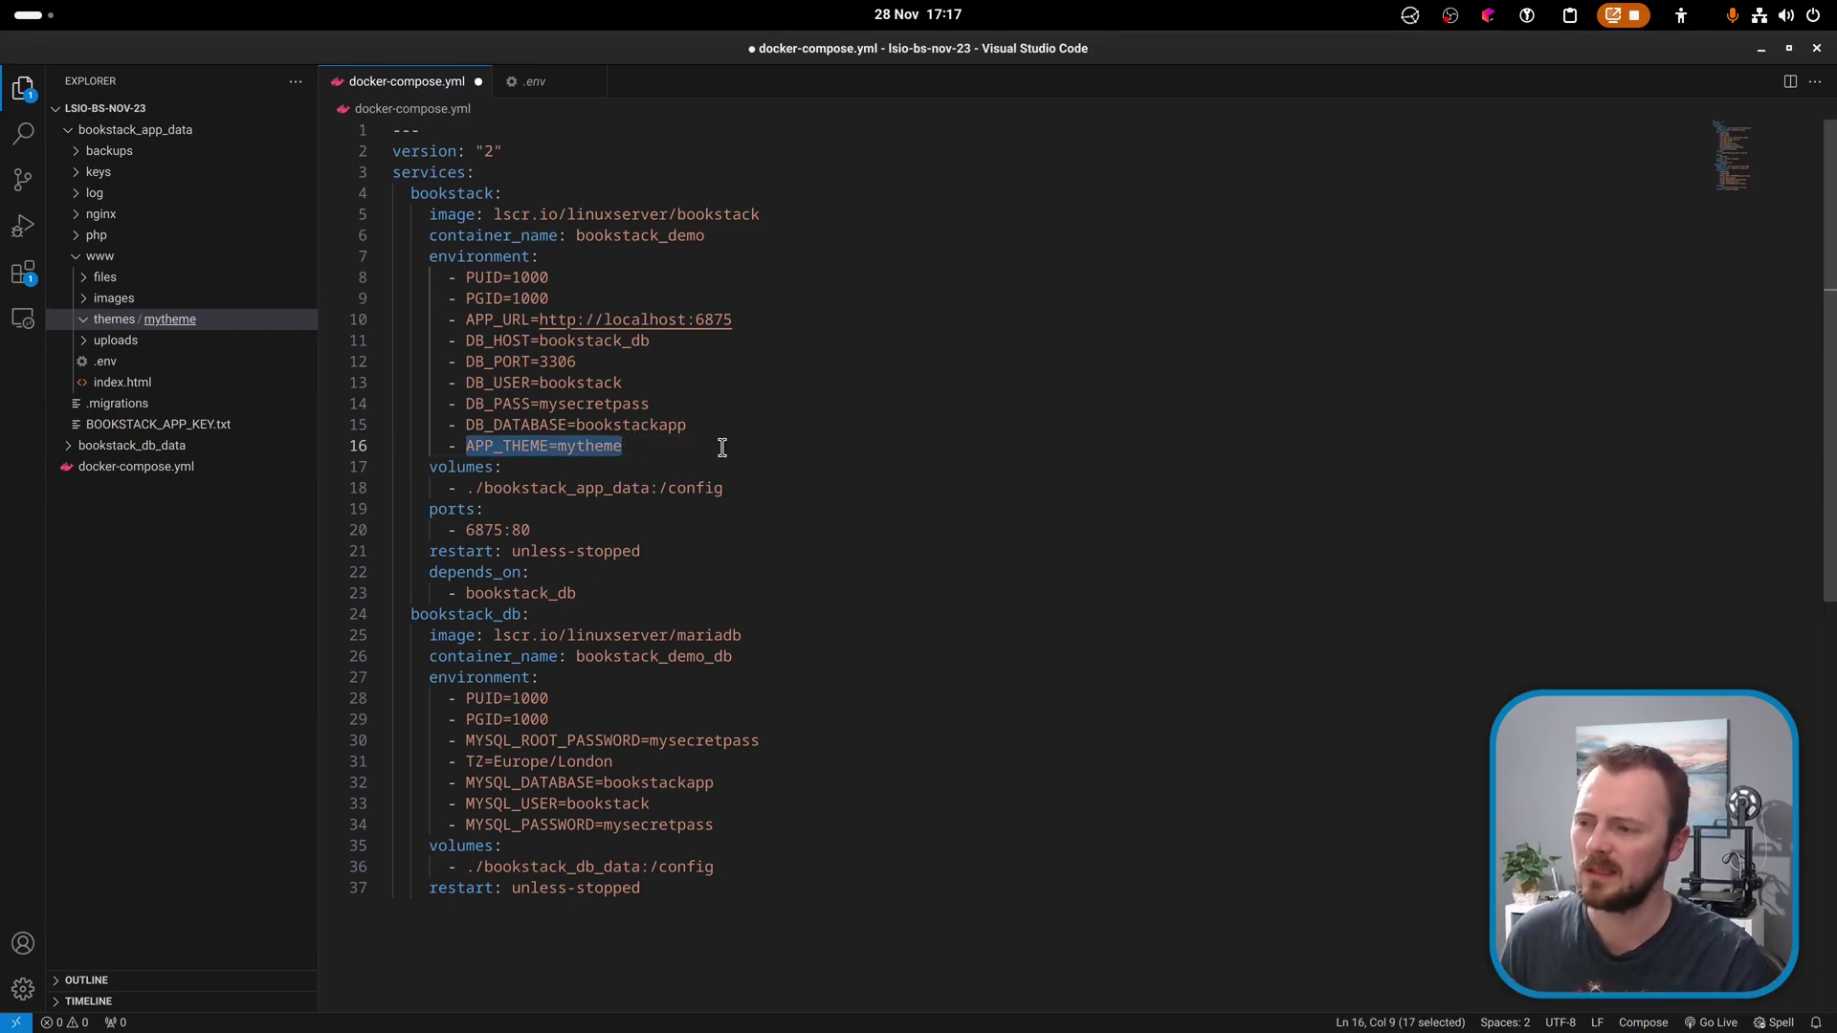
Delete the APP_THEME entry from docker-compose.yml, save it, and open .env.
{"action": "key", "text": "BackSpace"}
{"action": "key", "text": "BackSpace"}
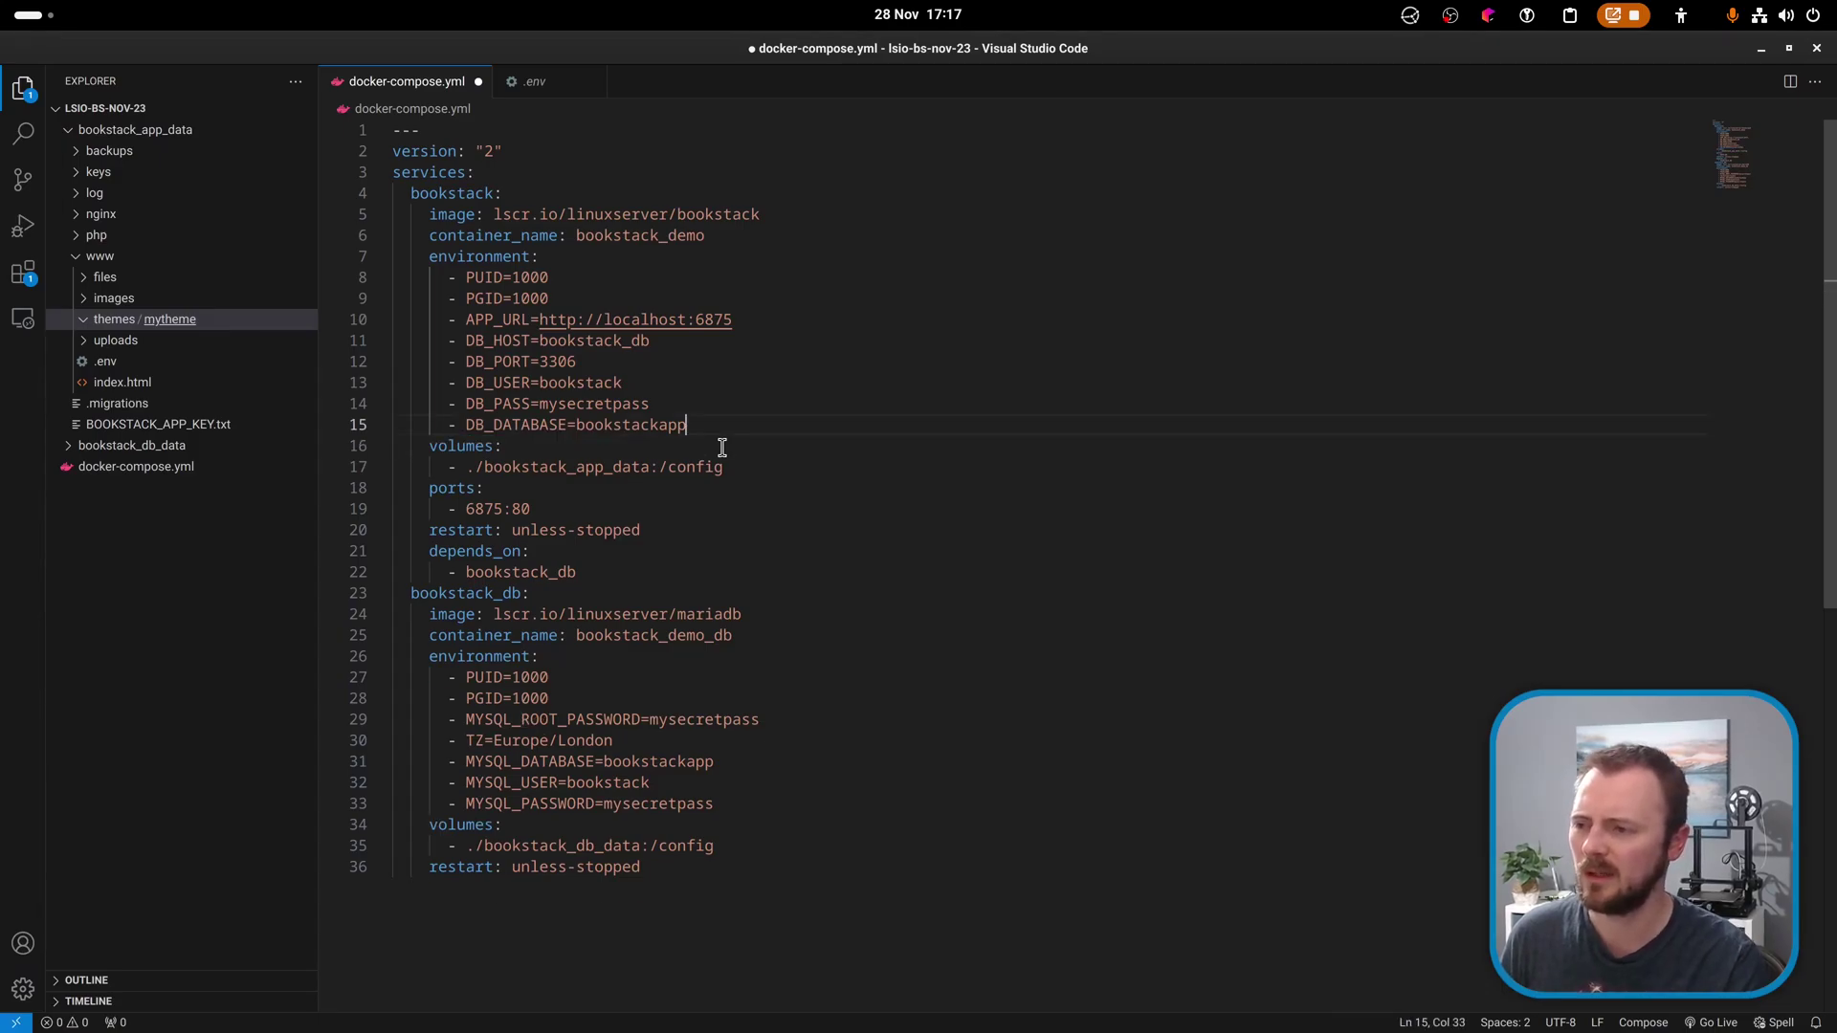
{"action": "key", "text": "ctrl+s"}
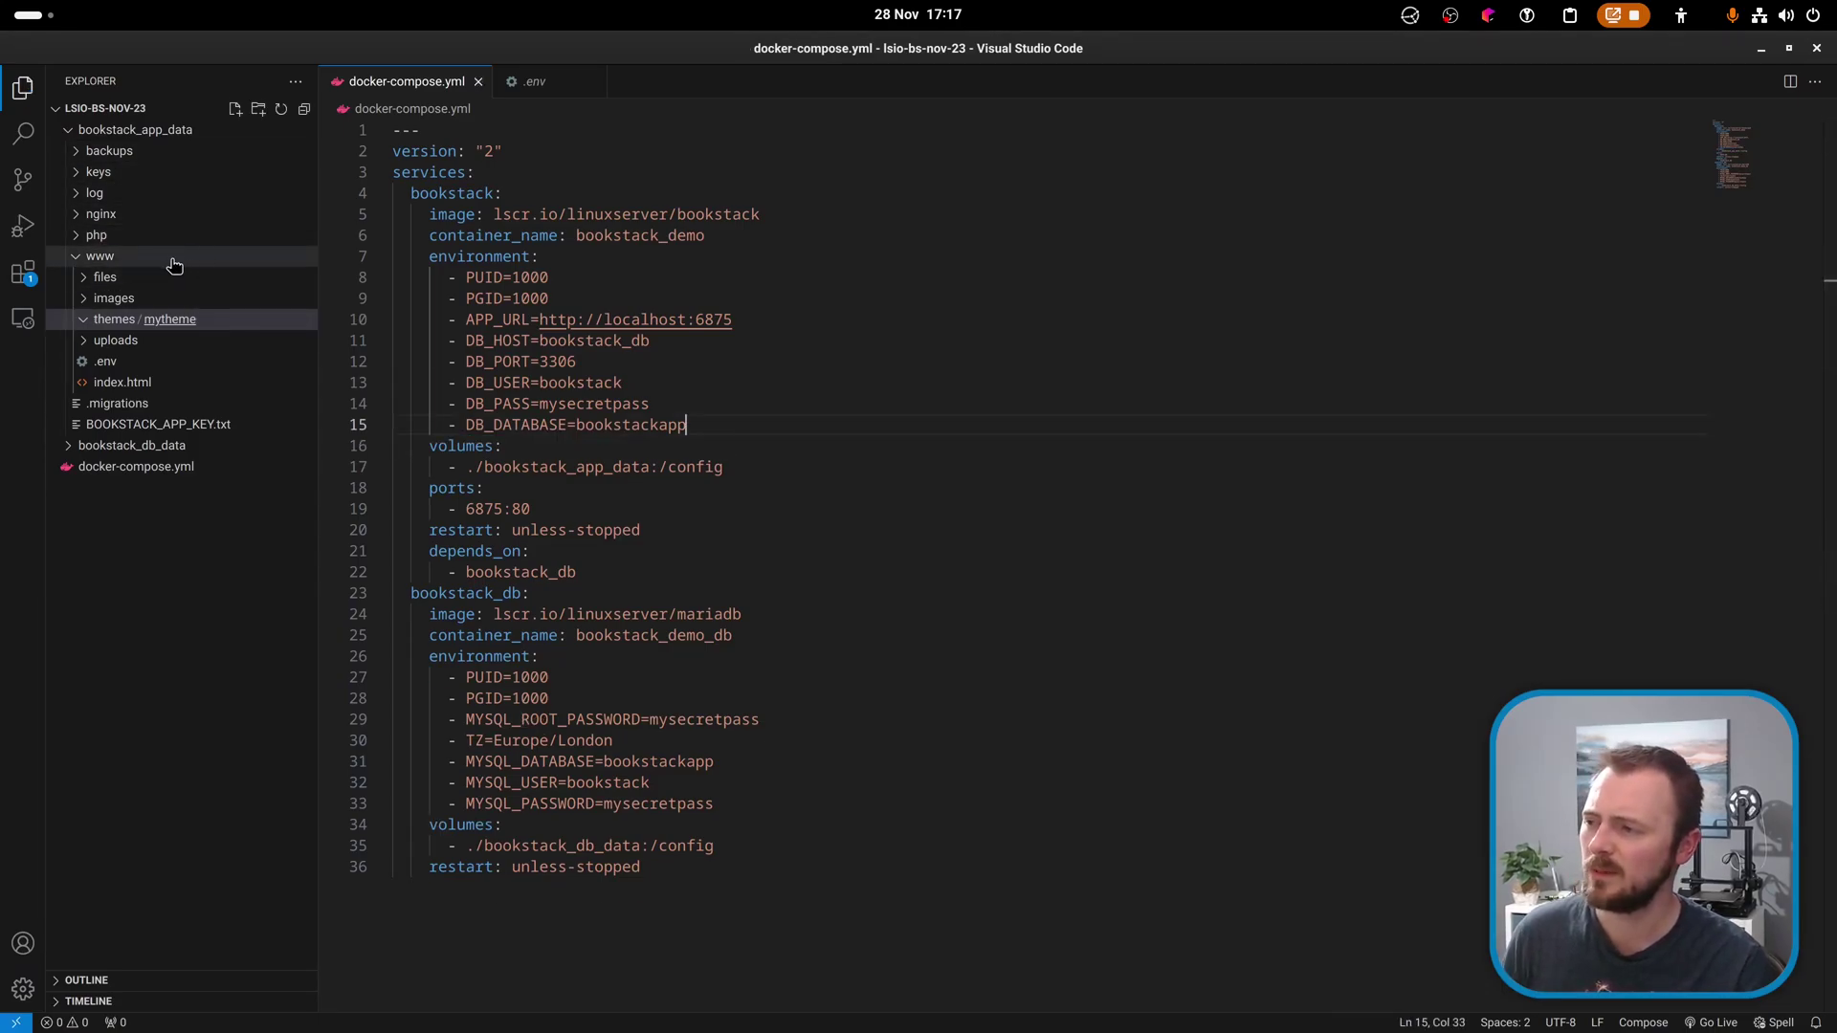
{"action": "left_click", "coordinate": [144, 363]}
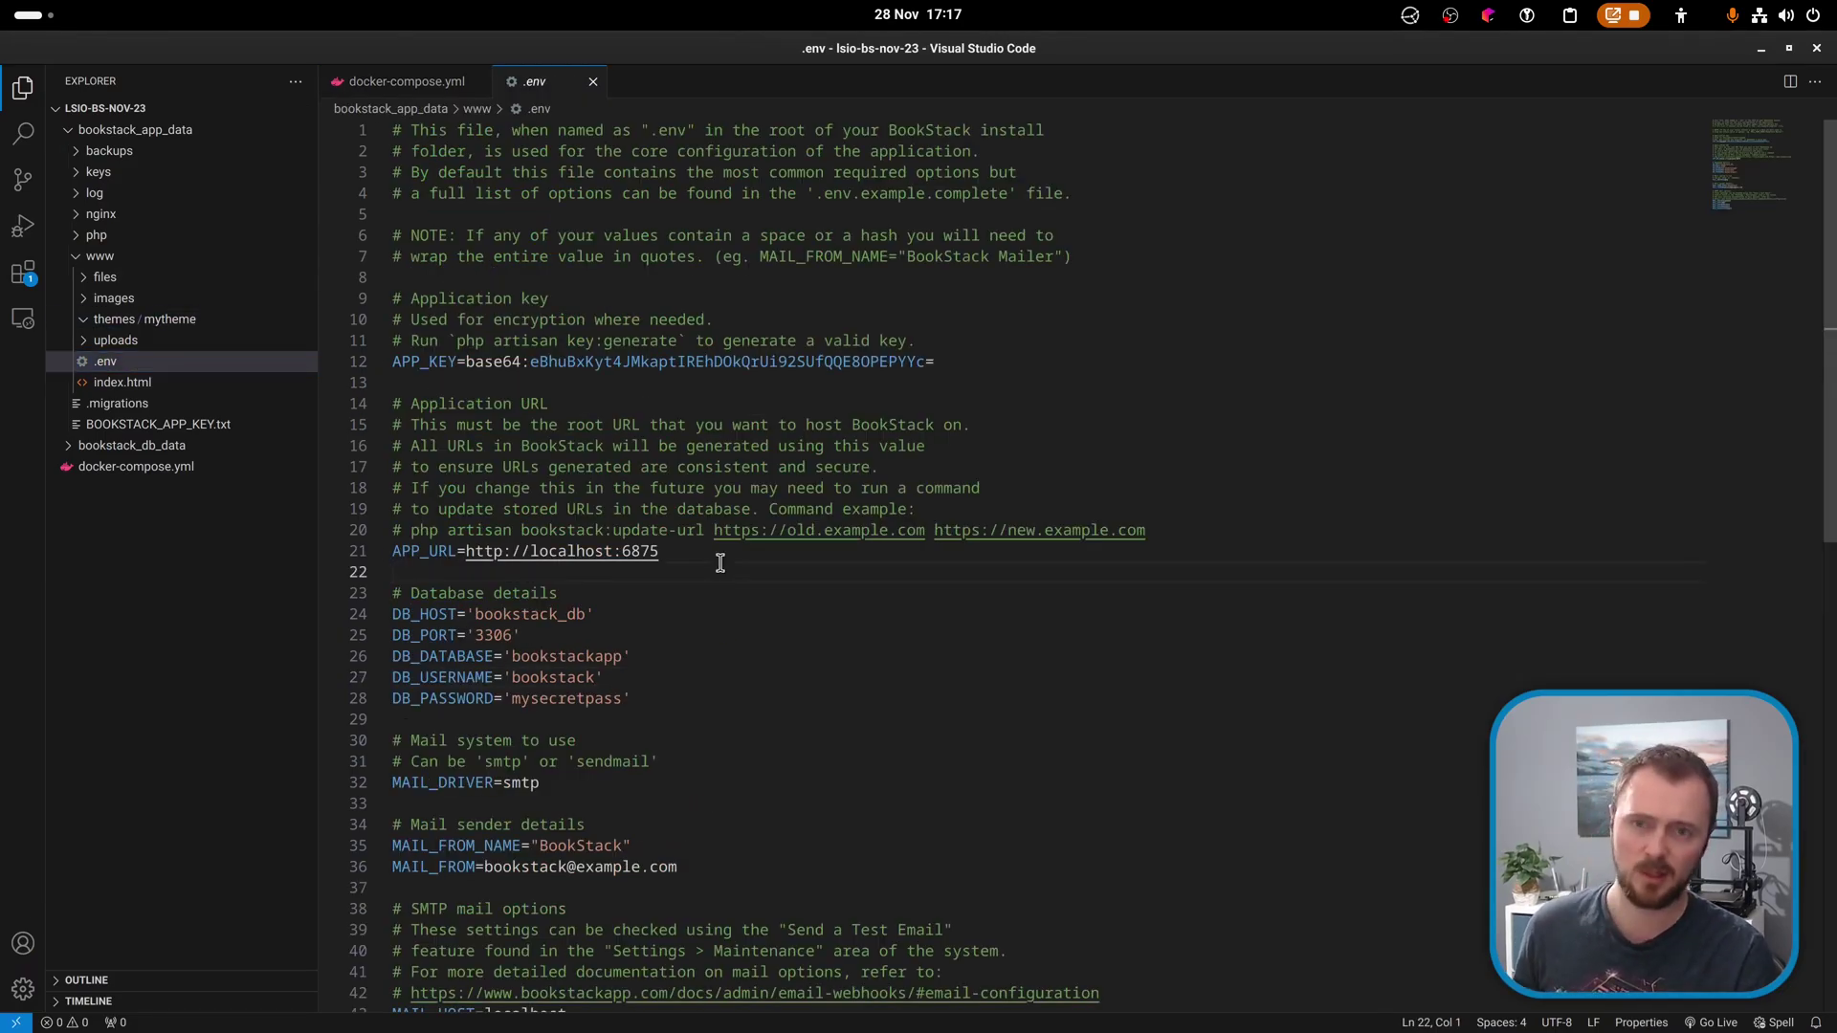
Add an APP_THEME=mytheme line after APP_URL in .env.
{"action": "key", "text": "alt+Tab"}
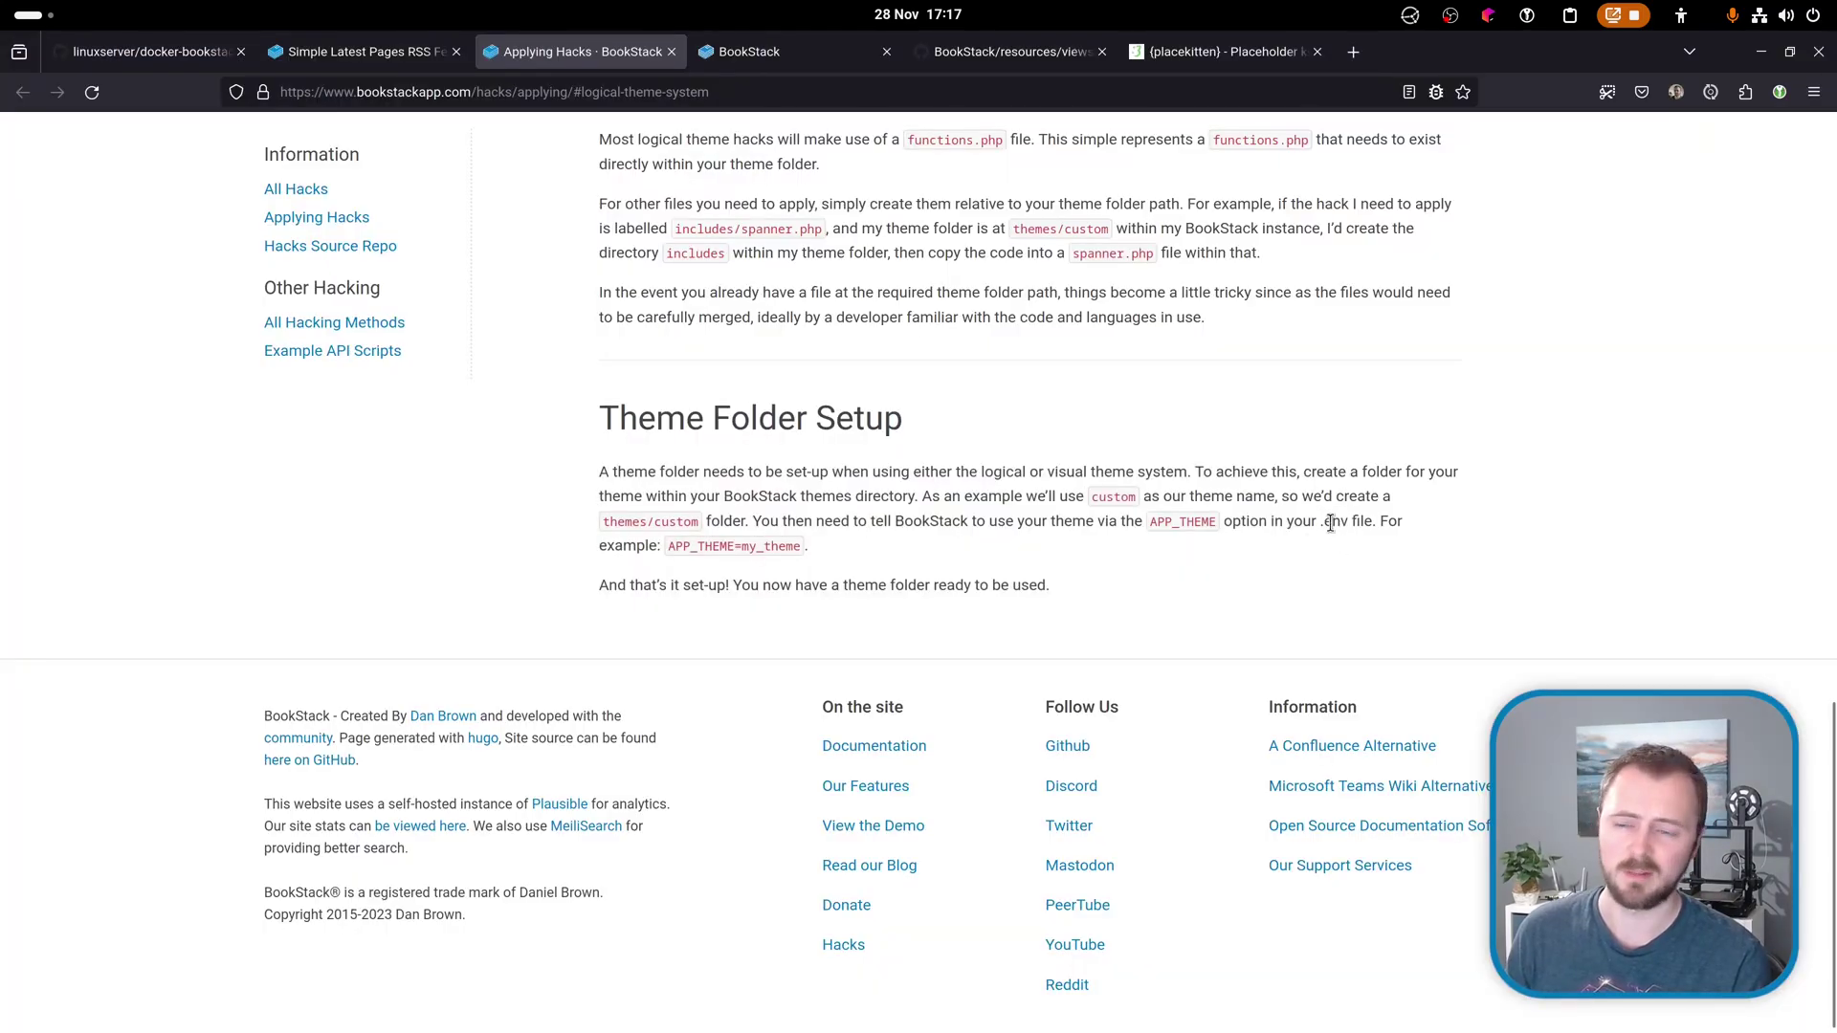
{"action": "key", "text": "alt+Tab"}
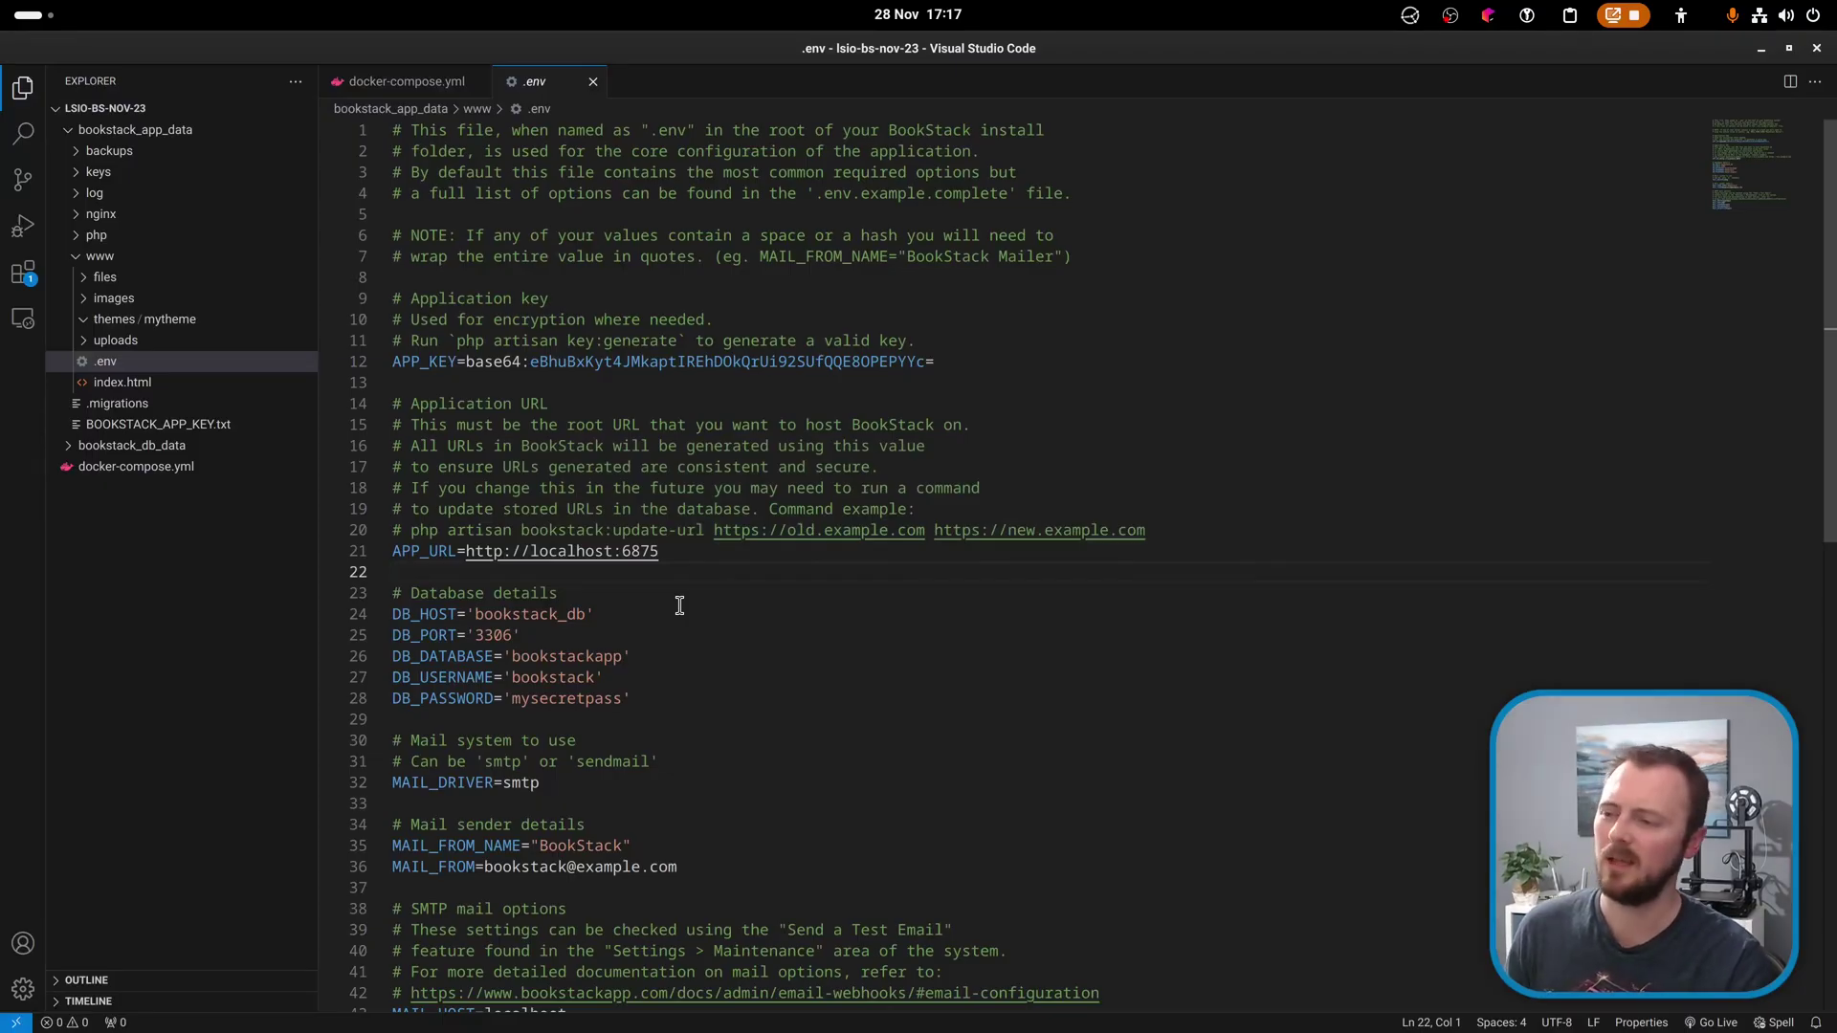
{"action": "key", "text": "Return"}
{"action": "key", "text": "Return"}
{"action": "key", "text": "Up"}
{"action": "type", "text": "APP_THEME=mytheme"}
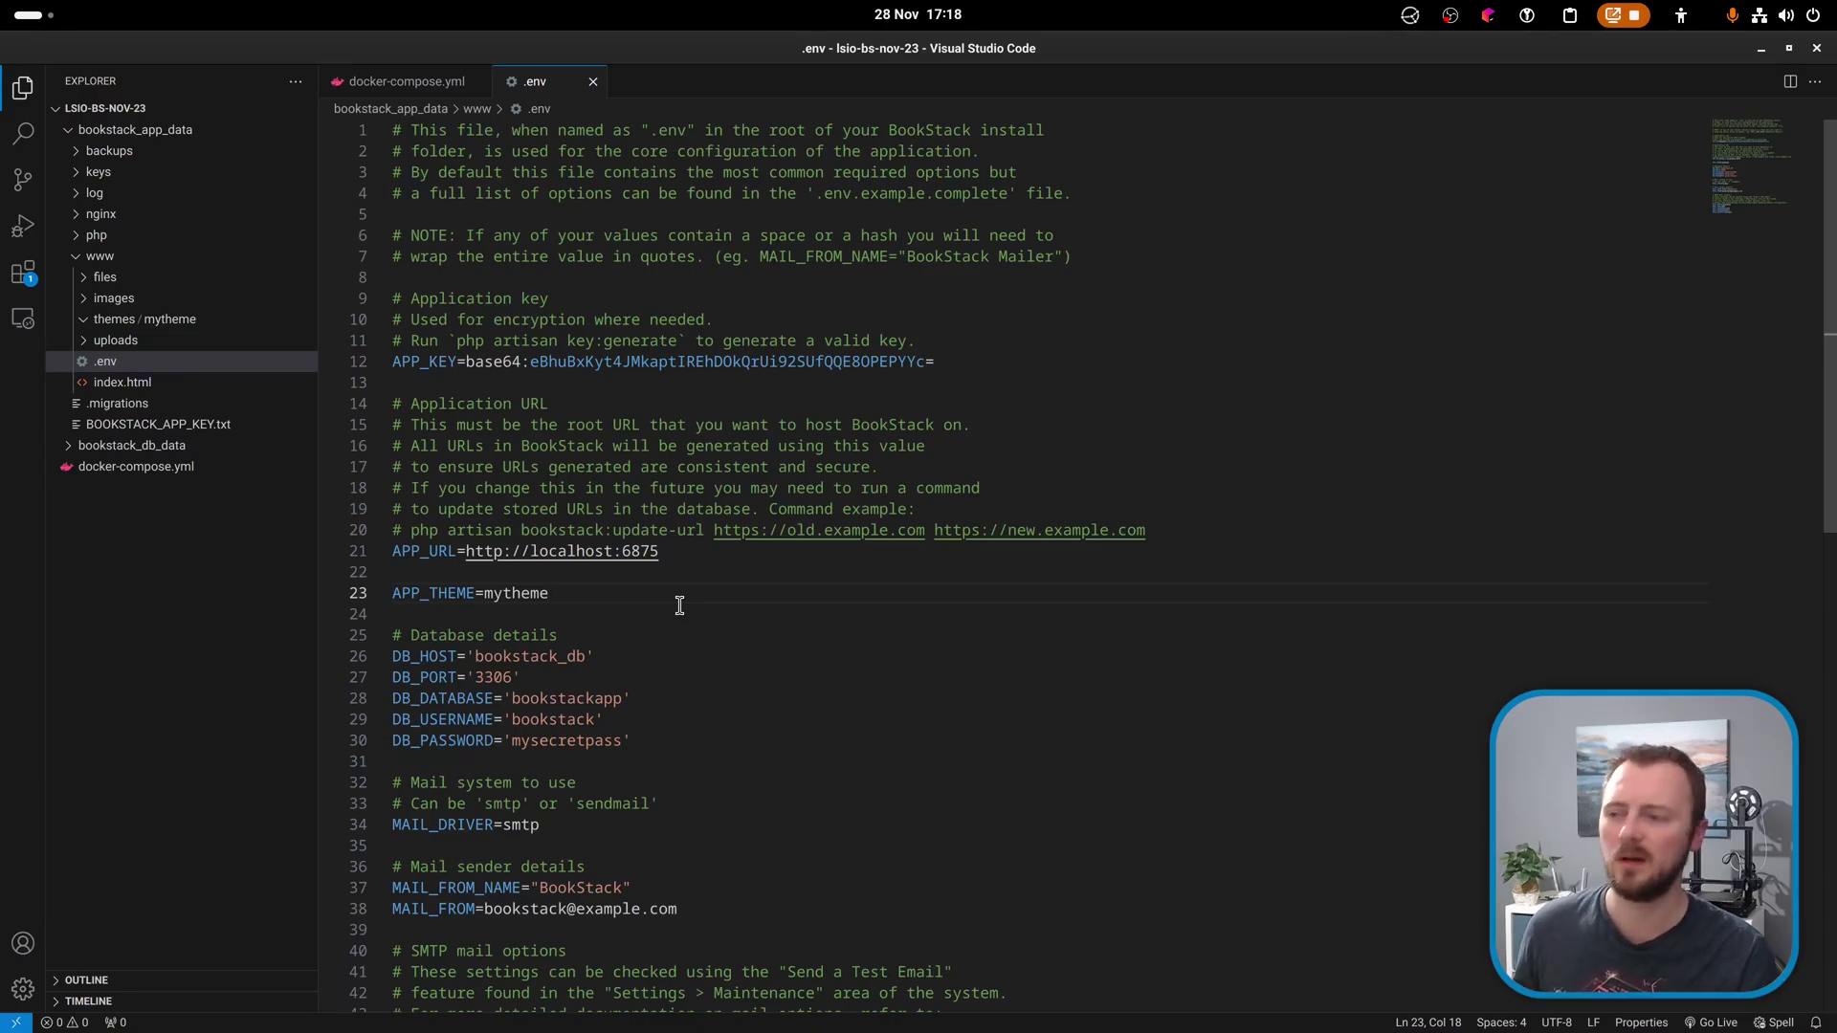
Toggle the comment on the APP_THEME line and save .env with the setting active.
{"action": "key", "text": "Home"}
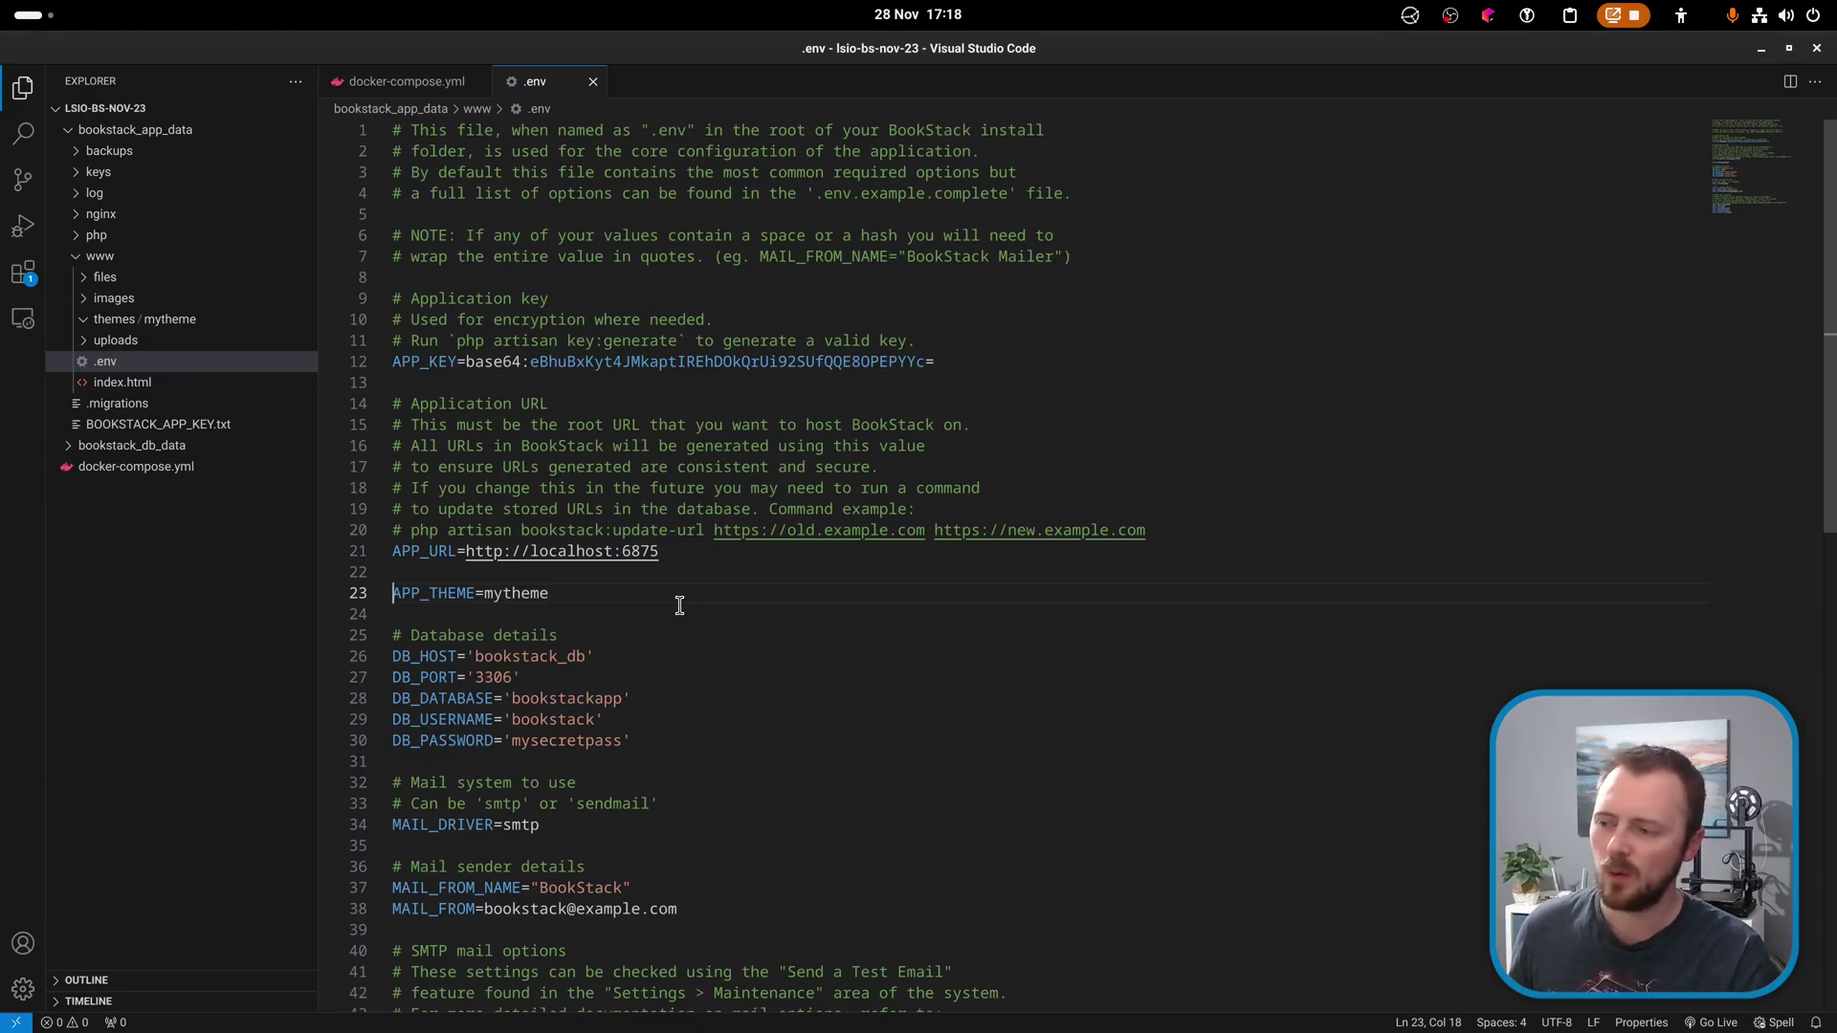
{"action": "type", "text": "#"}
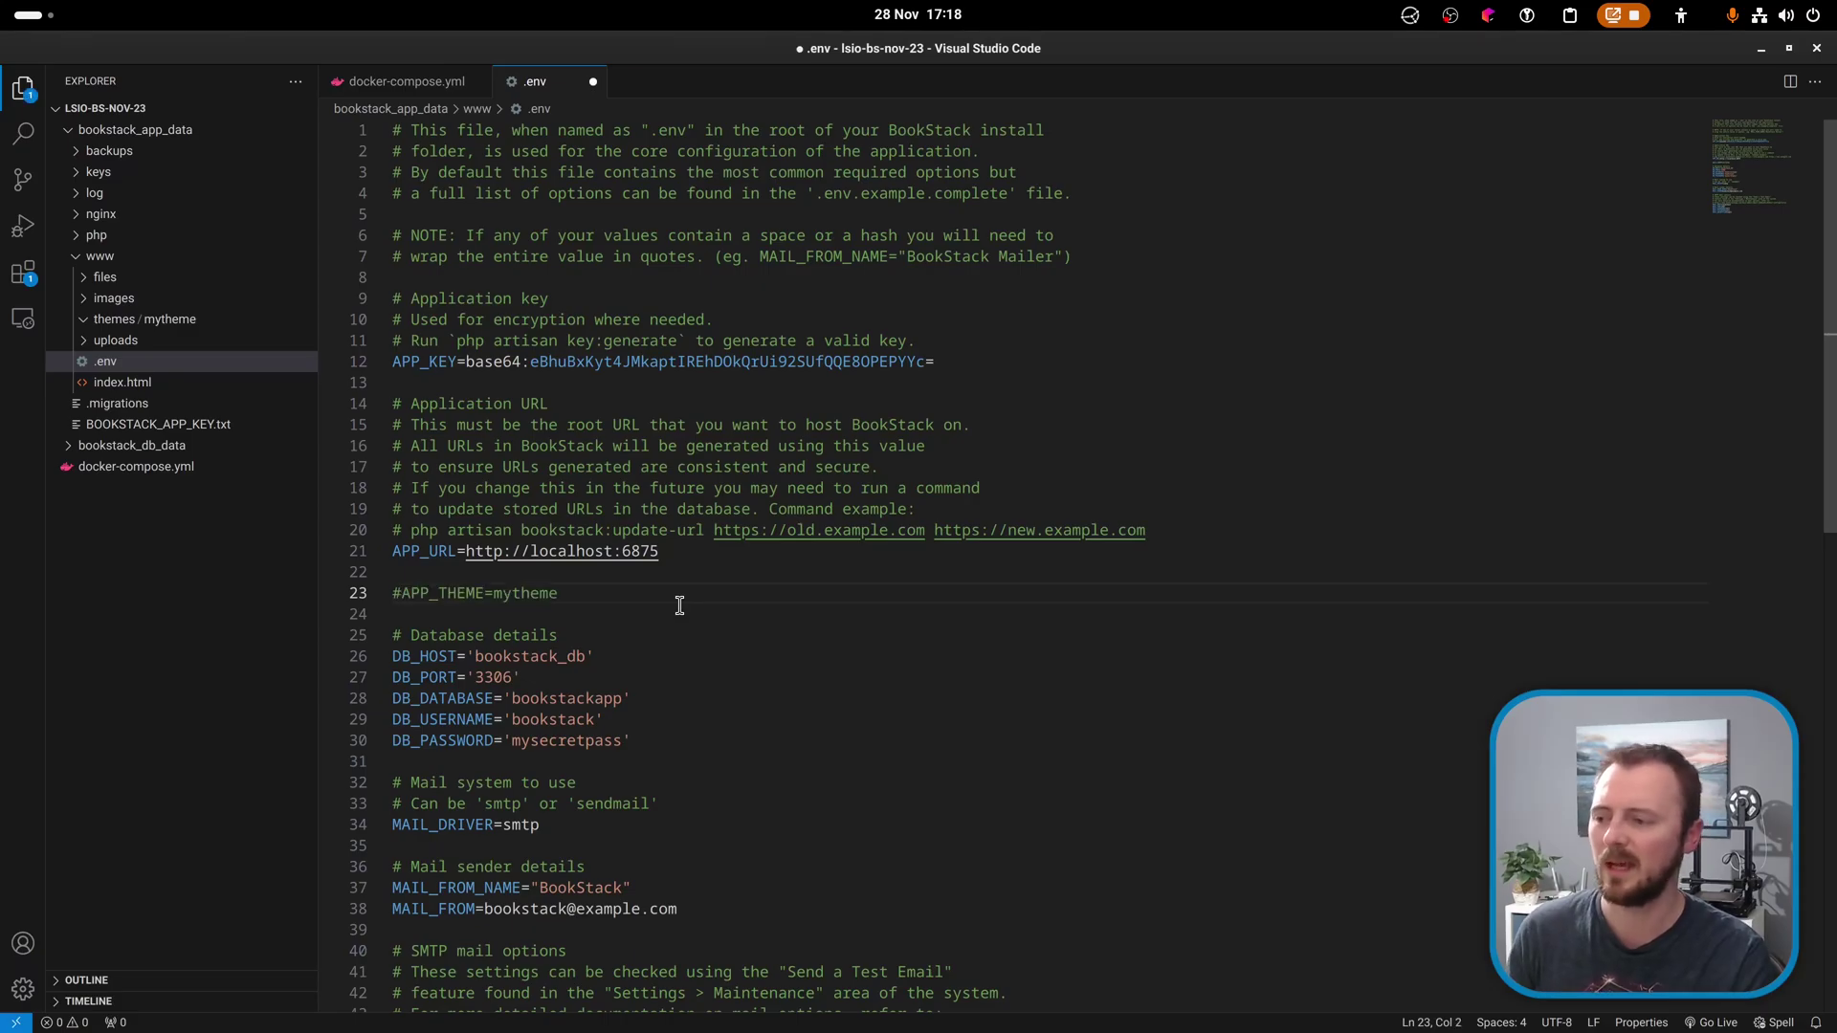
{"action": "key", "text": "ctrl+s"}
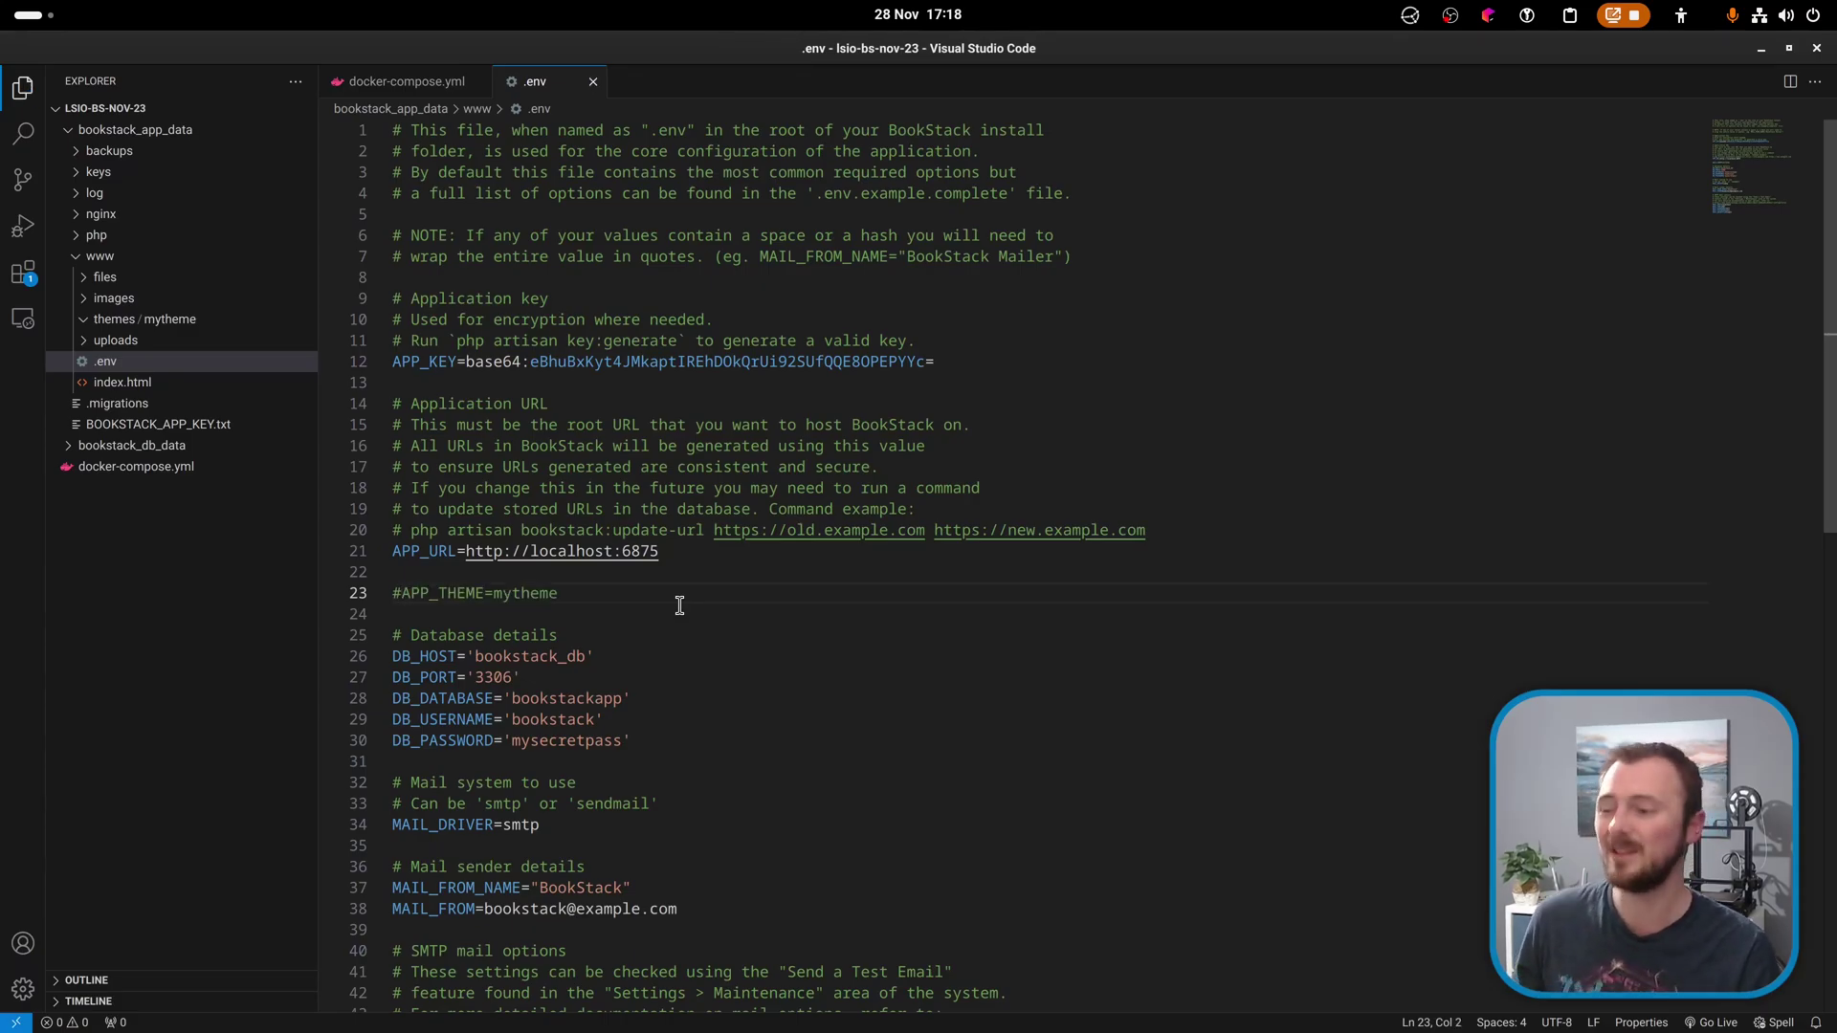
{"action": "key", "text": "BackSpace"}
{"action": "type", "text": "#"}
{"action": "key", "text": "ctrl+s"}
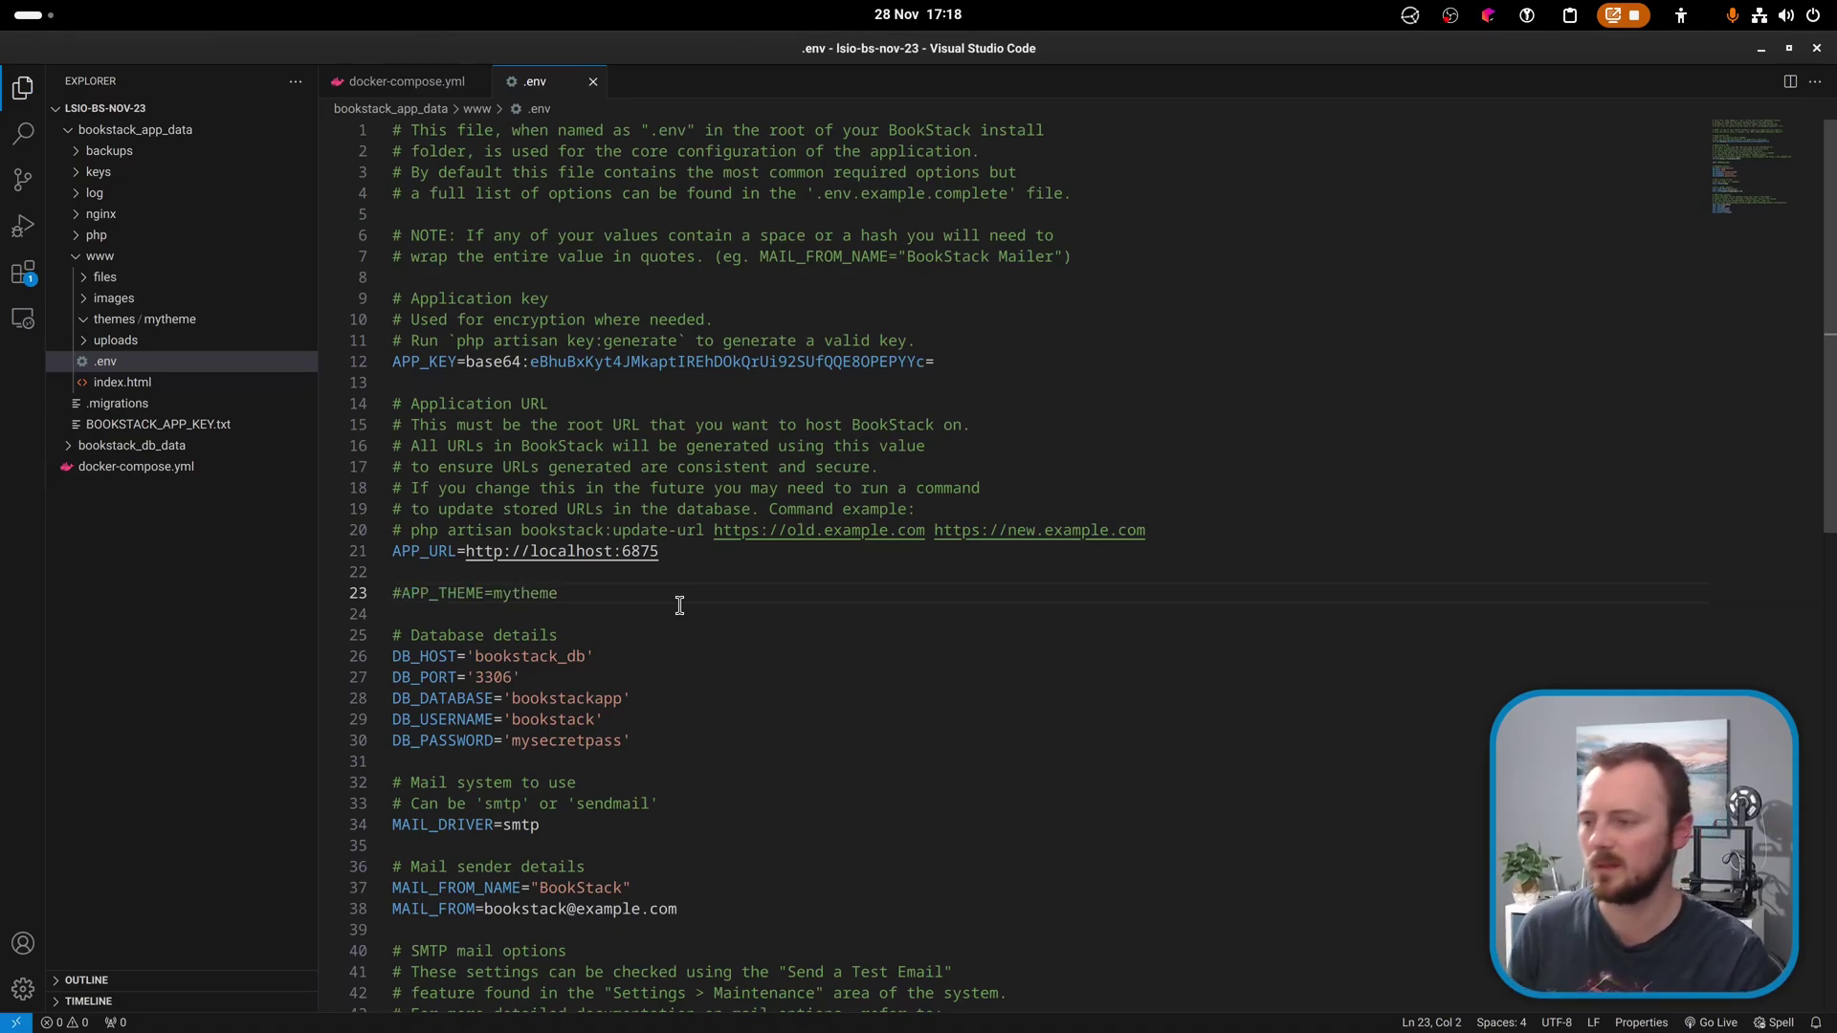
{"action": "key", "text": "BackSpace"}
{"action": "left_click", "coordinate": [602, 597]}
{"action": "key", "text": "ctrl+s"}
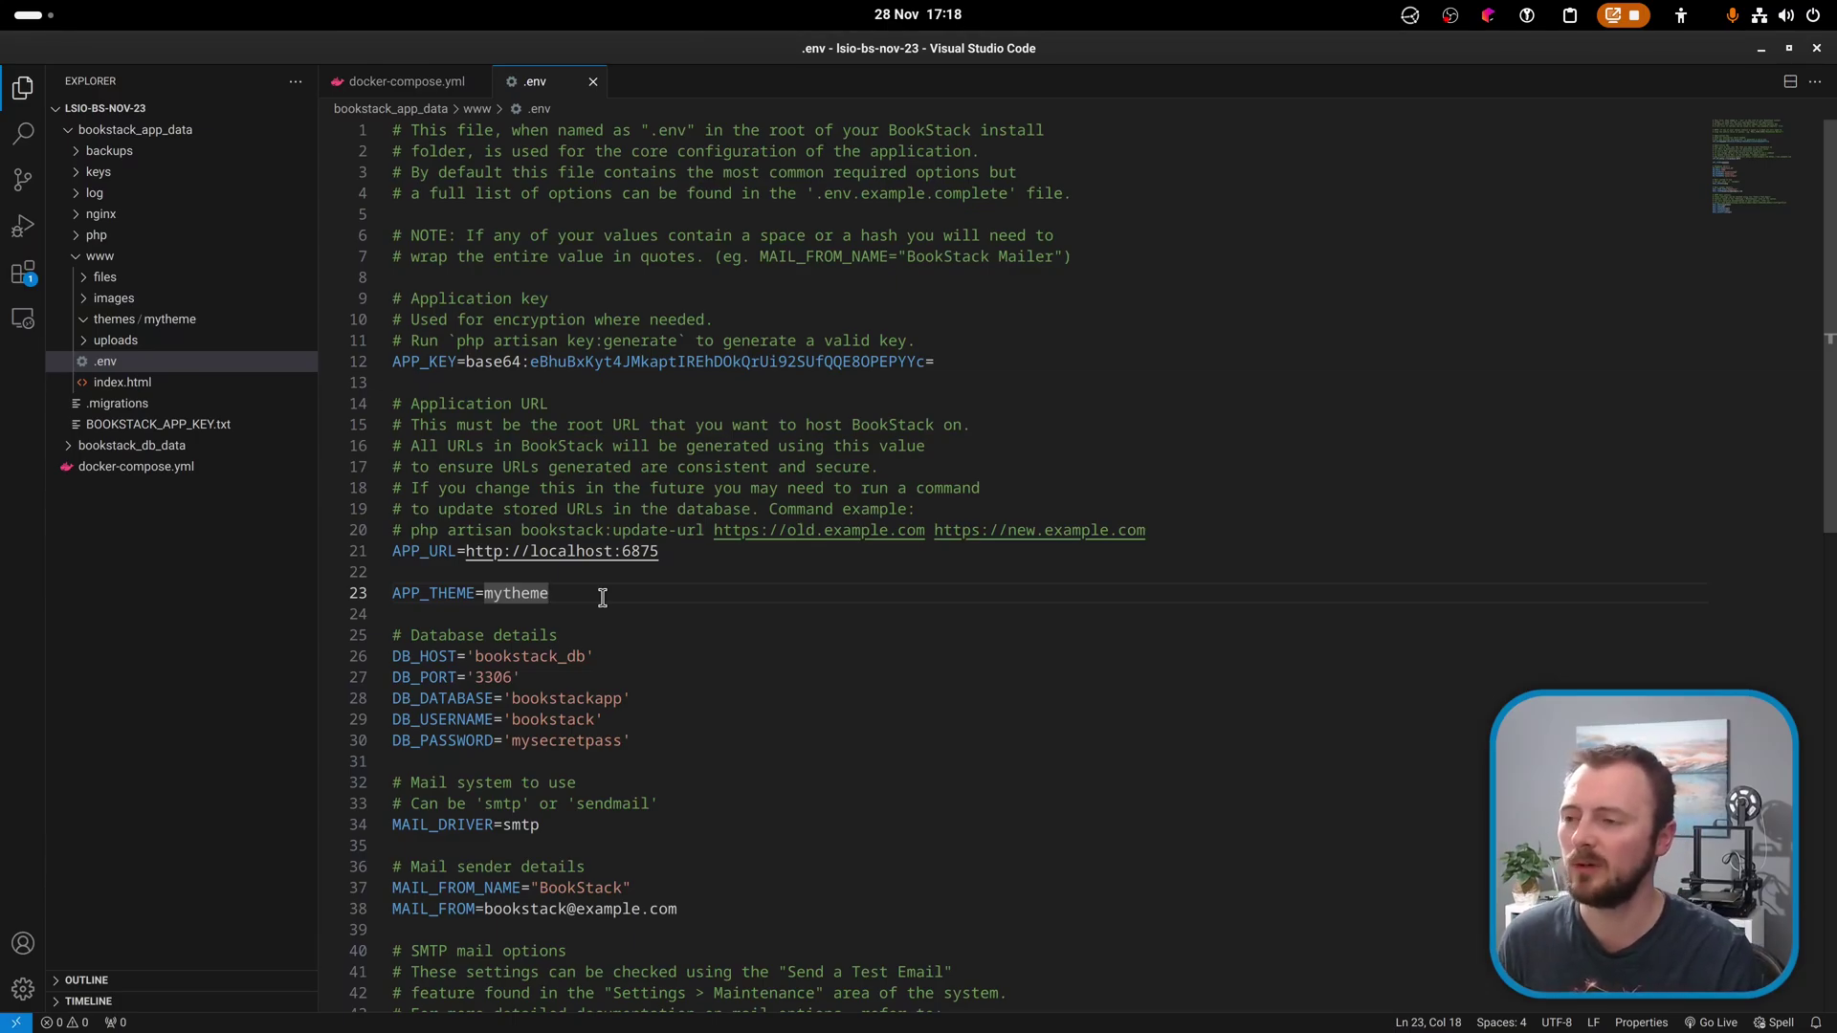
Close the Applying Hacks tab and copy the RSS hack's functions.php sample code.
{"action": "key", "text": "alt+Tab"}
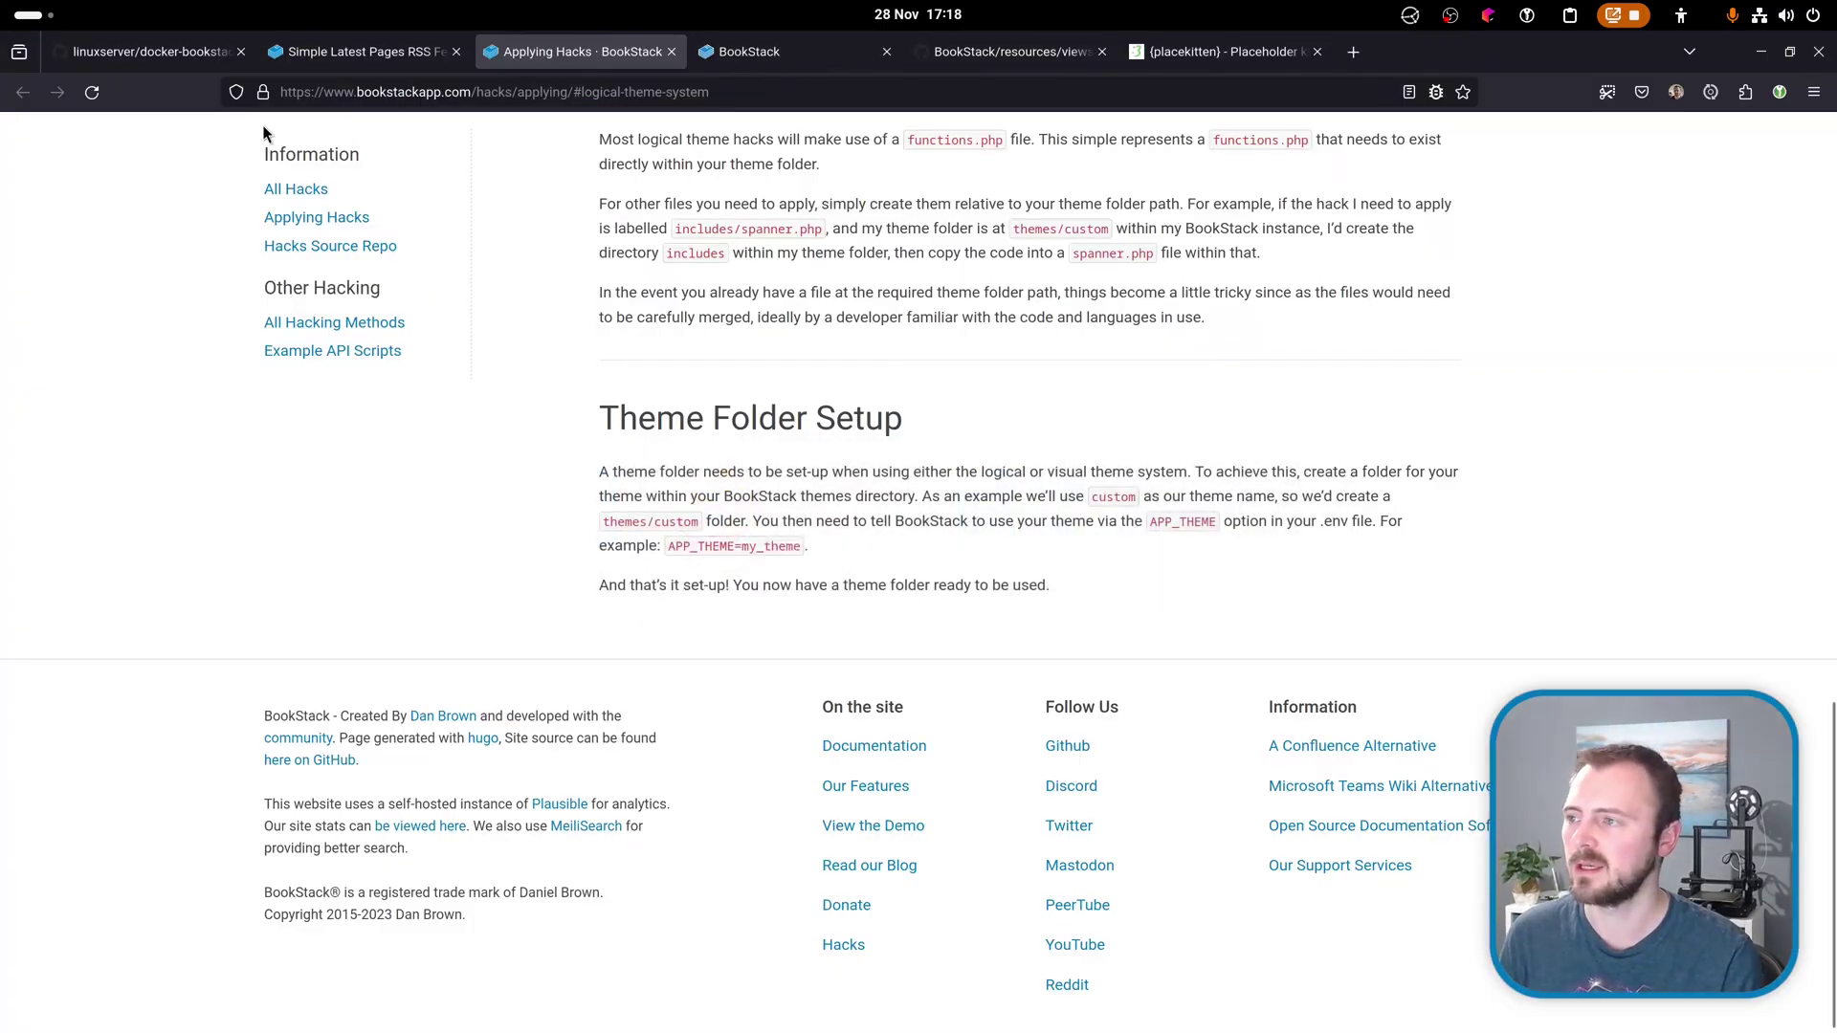
{"action": "left_click", "coordinate": [672, 52]}
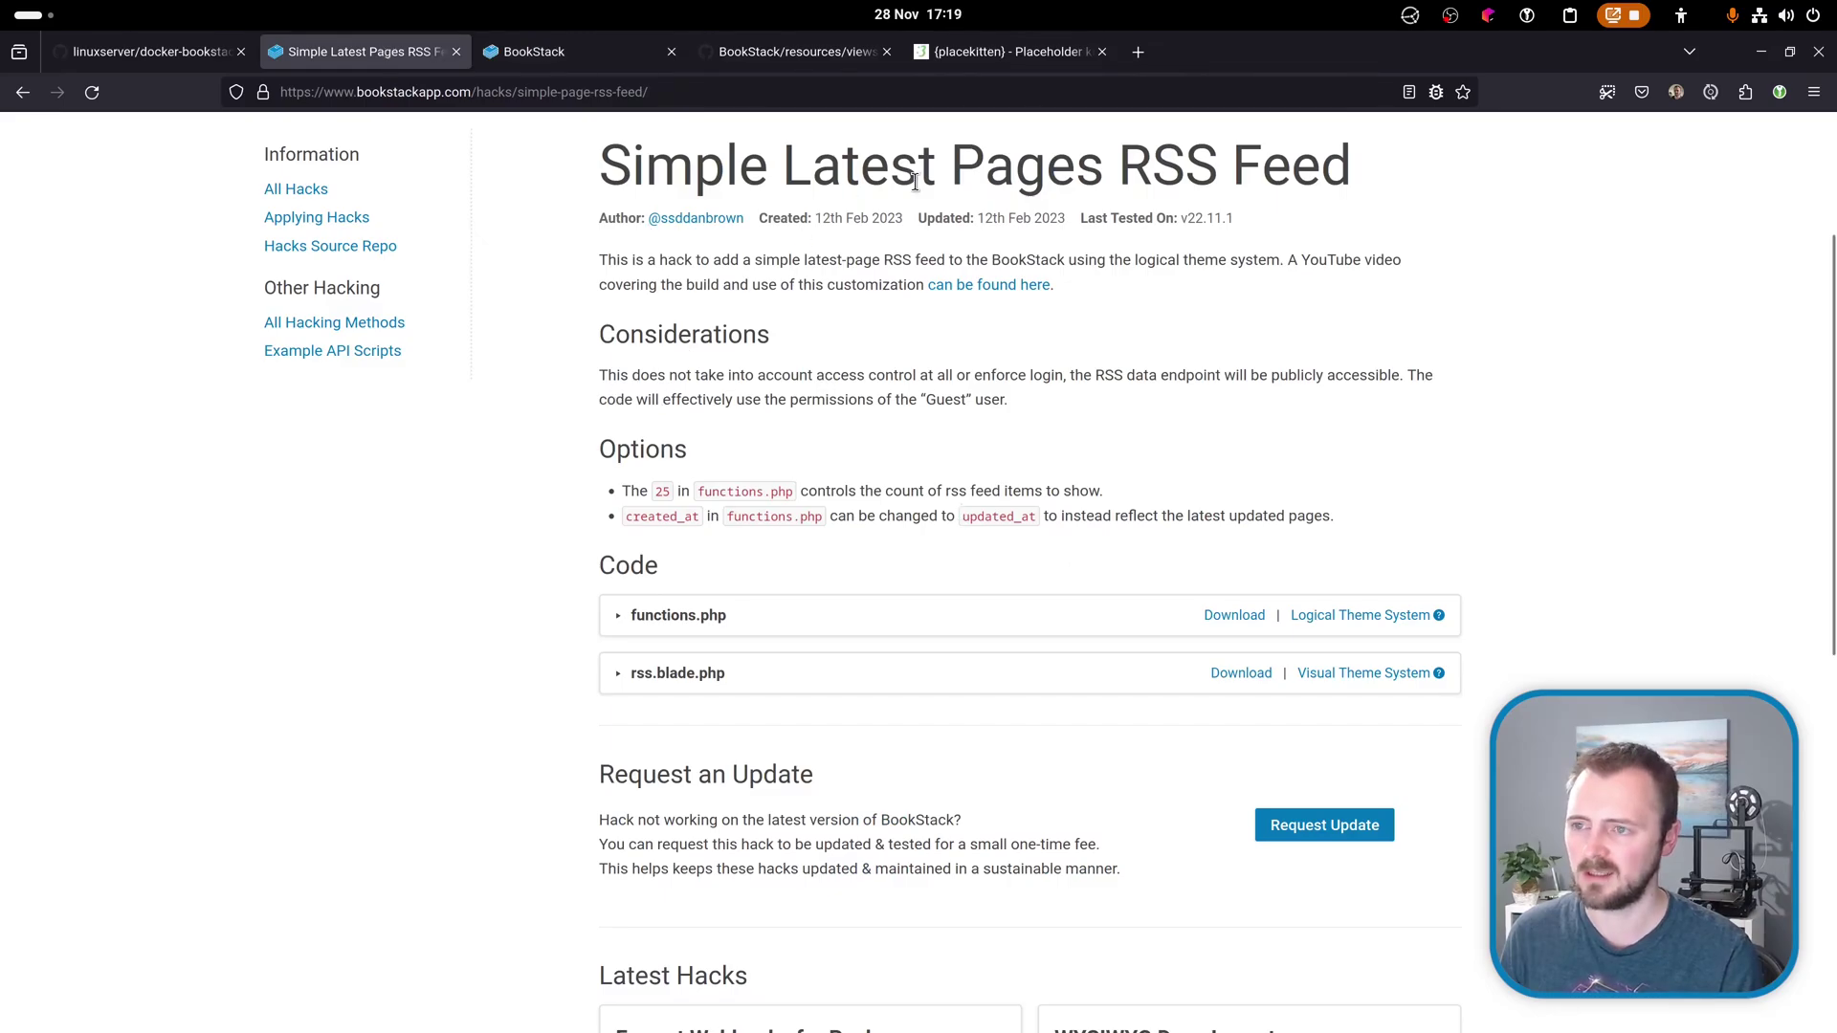
{"action": "left_click", "coordinate": [727, 624]}
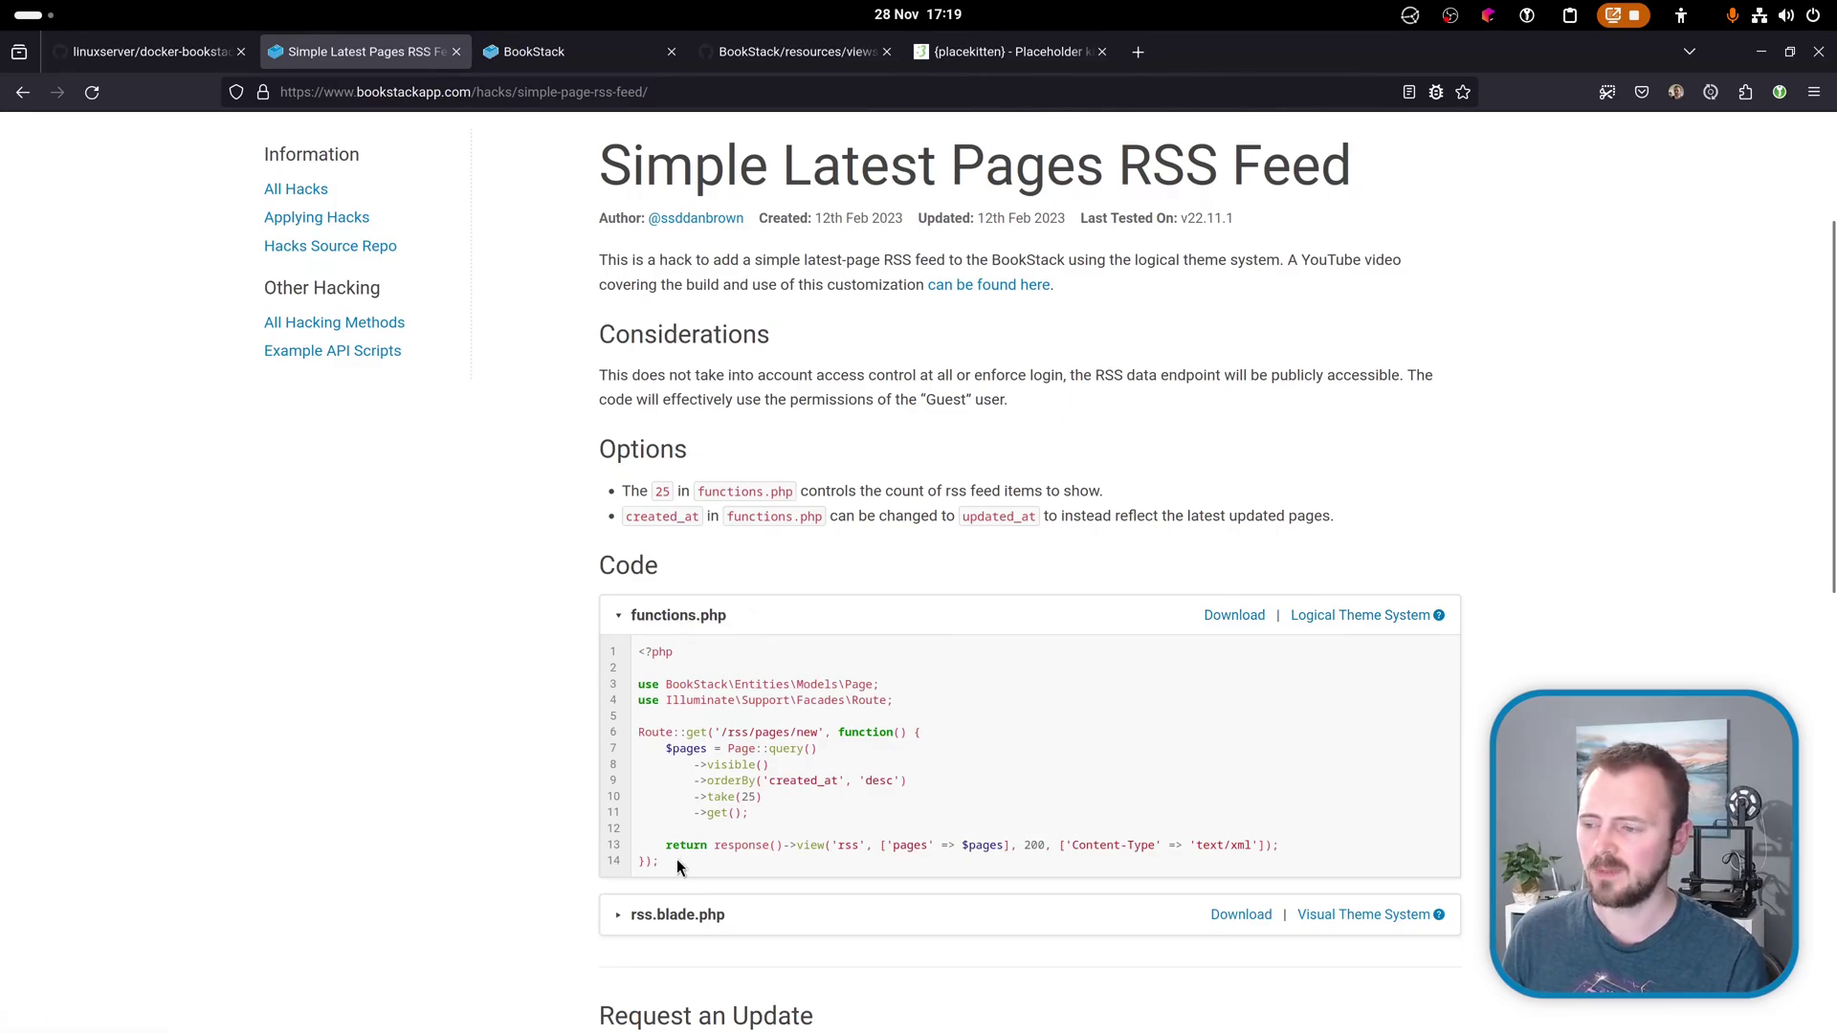
{"action": "left_click_drag", "start_coordinate": [676, 860], "coordinate": [629, 681]}
{"action": "right_click", "coordinate": [659, 652]}
{"action": "left_click", "coordinate": [832, 663]}
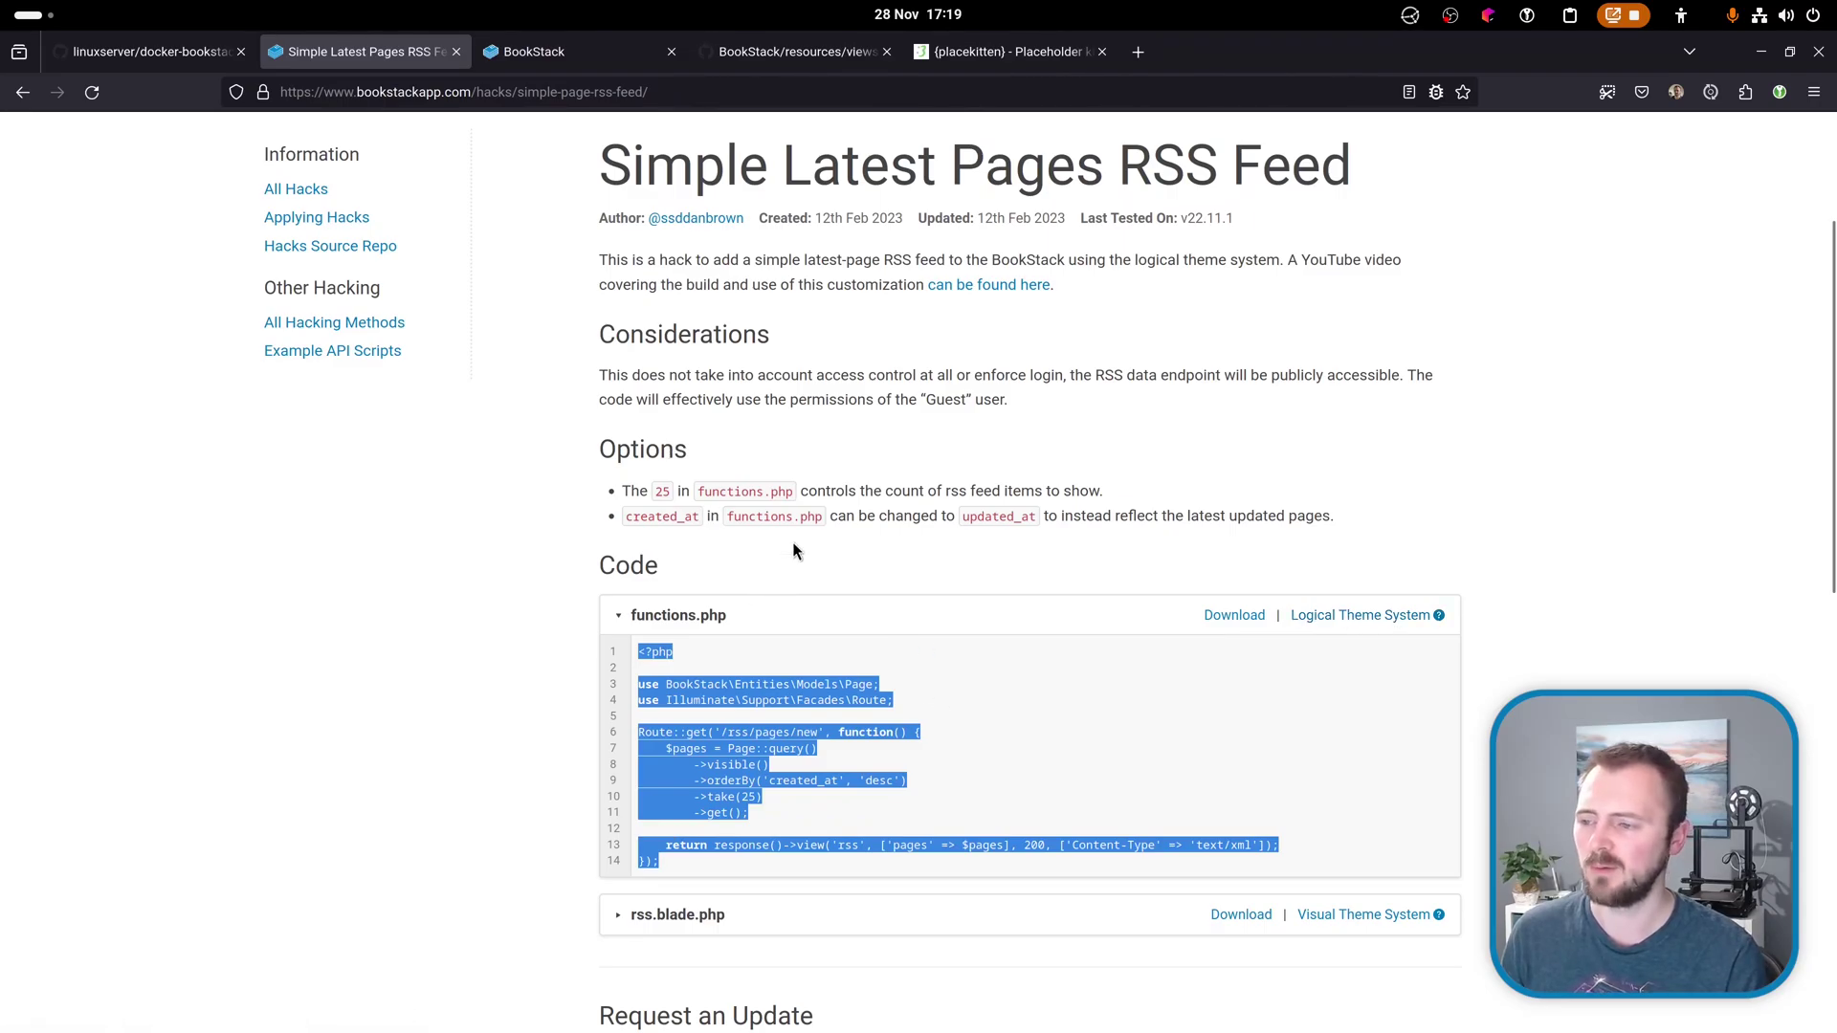
Create themes/mytheme/functions.php, paste the copied code and trim the surrounding blank lines.
{"action": "key", "text": "alt+Tab"}
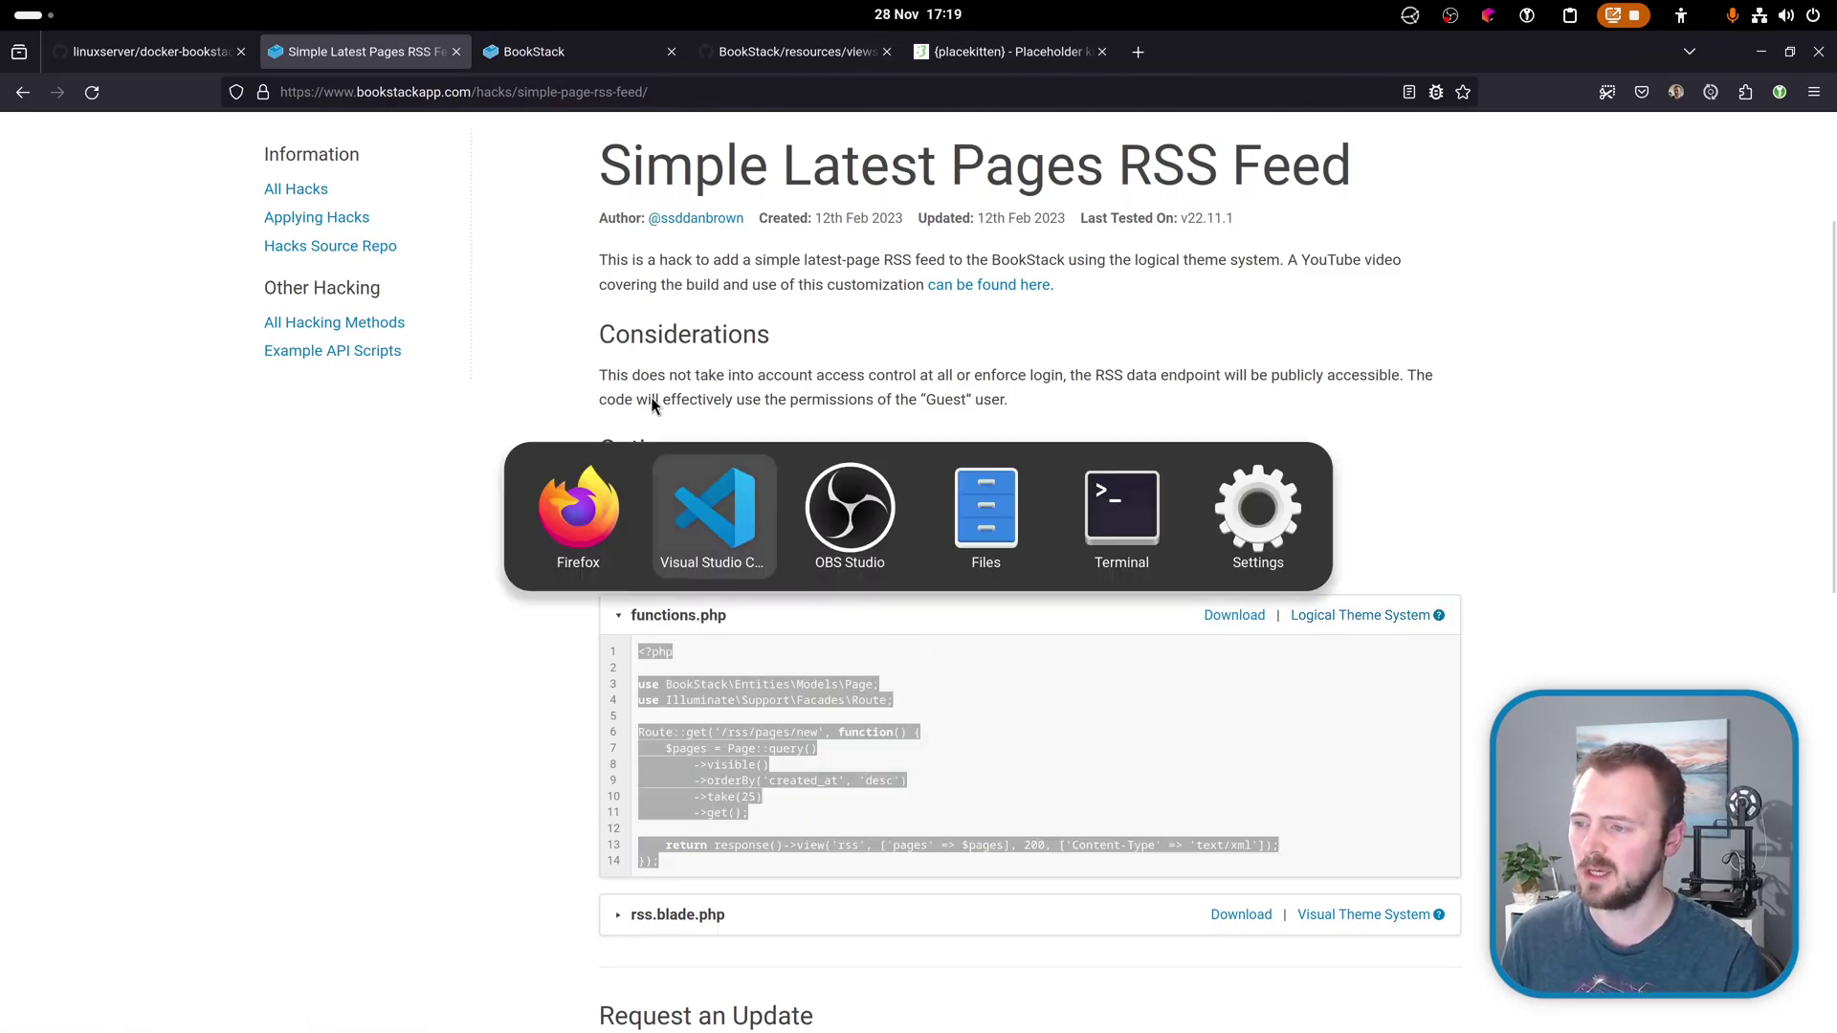
{"action": "right_click", "coordinate": [232, 322]}
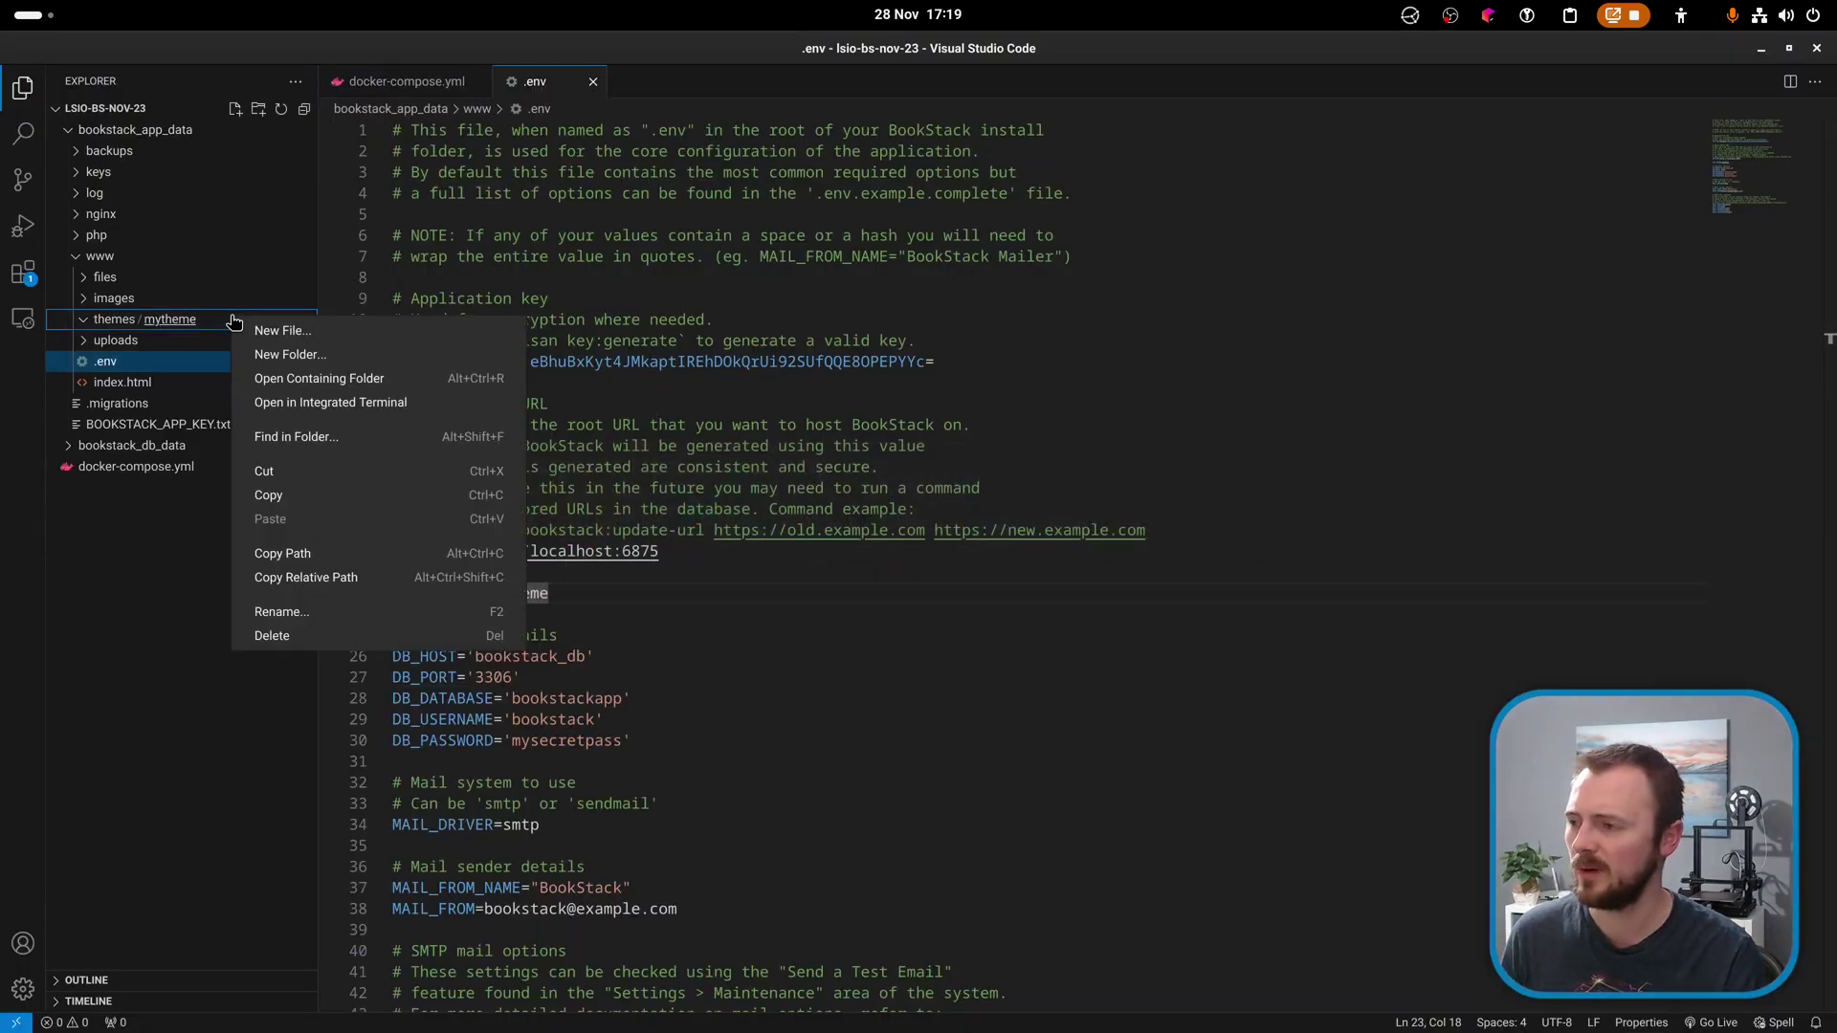
{"action": "left_click", "coordinate": [316, 333]}
{"action": "type", "text": "functions.php"}
{"action": "key", "text": "Return"}
{"action": "key", "text": "ctrl+v"}
{"action": "key", "text": "BackSpace"}
{"action": "key", "text": "Up"}
{"action": "key", "text": "Up"}
{"action": "key", "text": "Up"}
{"action": "key", "text": "Up"}
{"action": "key", "text": "Up"}
{"action": "key", "text": "Up"}
{"action": "key", "text": "Up"}
{"action": "key", "text": "Up"}
{"action": "key", "text": "Up"}
{"action": "key", "text": "Up"}
{"action": "key", "text": "Up"}
{"action": "key", "text": "Up"}
{"action": "key", "text": "Up"}
{"action": "key", "text": "Up"}
{"action": "key", "text": "Up"}
{"action": "key", "text": "Delete"}
{"action": "key", "text": "Delete"}
{"action": "key", "text": "alt+Tab"}
Collapse the functions.php code and copy all 18 lines of the hack's rss.blade.php template.
{"action": "scroll", "coordinate": [746, 494], "scroll_direction": "down", "scroll_amount": 2}
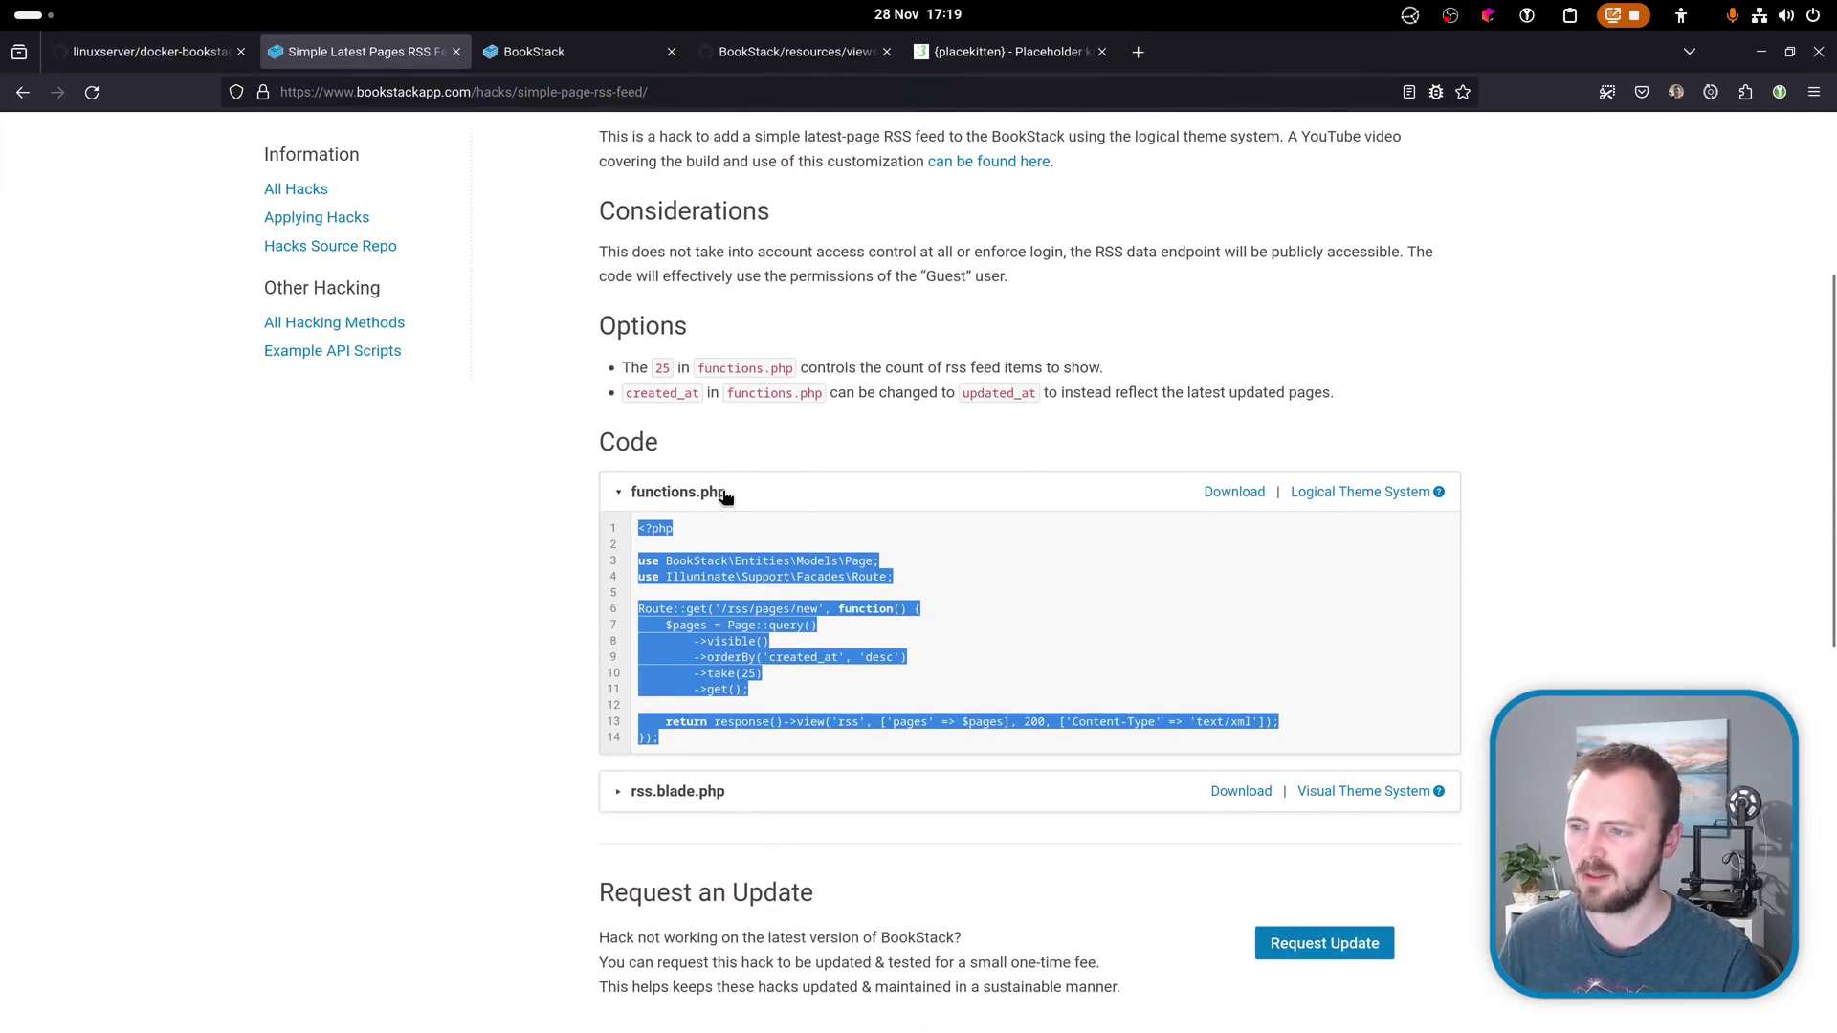
{"action": "scroll", "coordinate": [746, 495], "scroll_direction": "down", "scroll_amount": 3}
{"action": "left_click", "coordinate": [781, 619]}
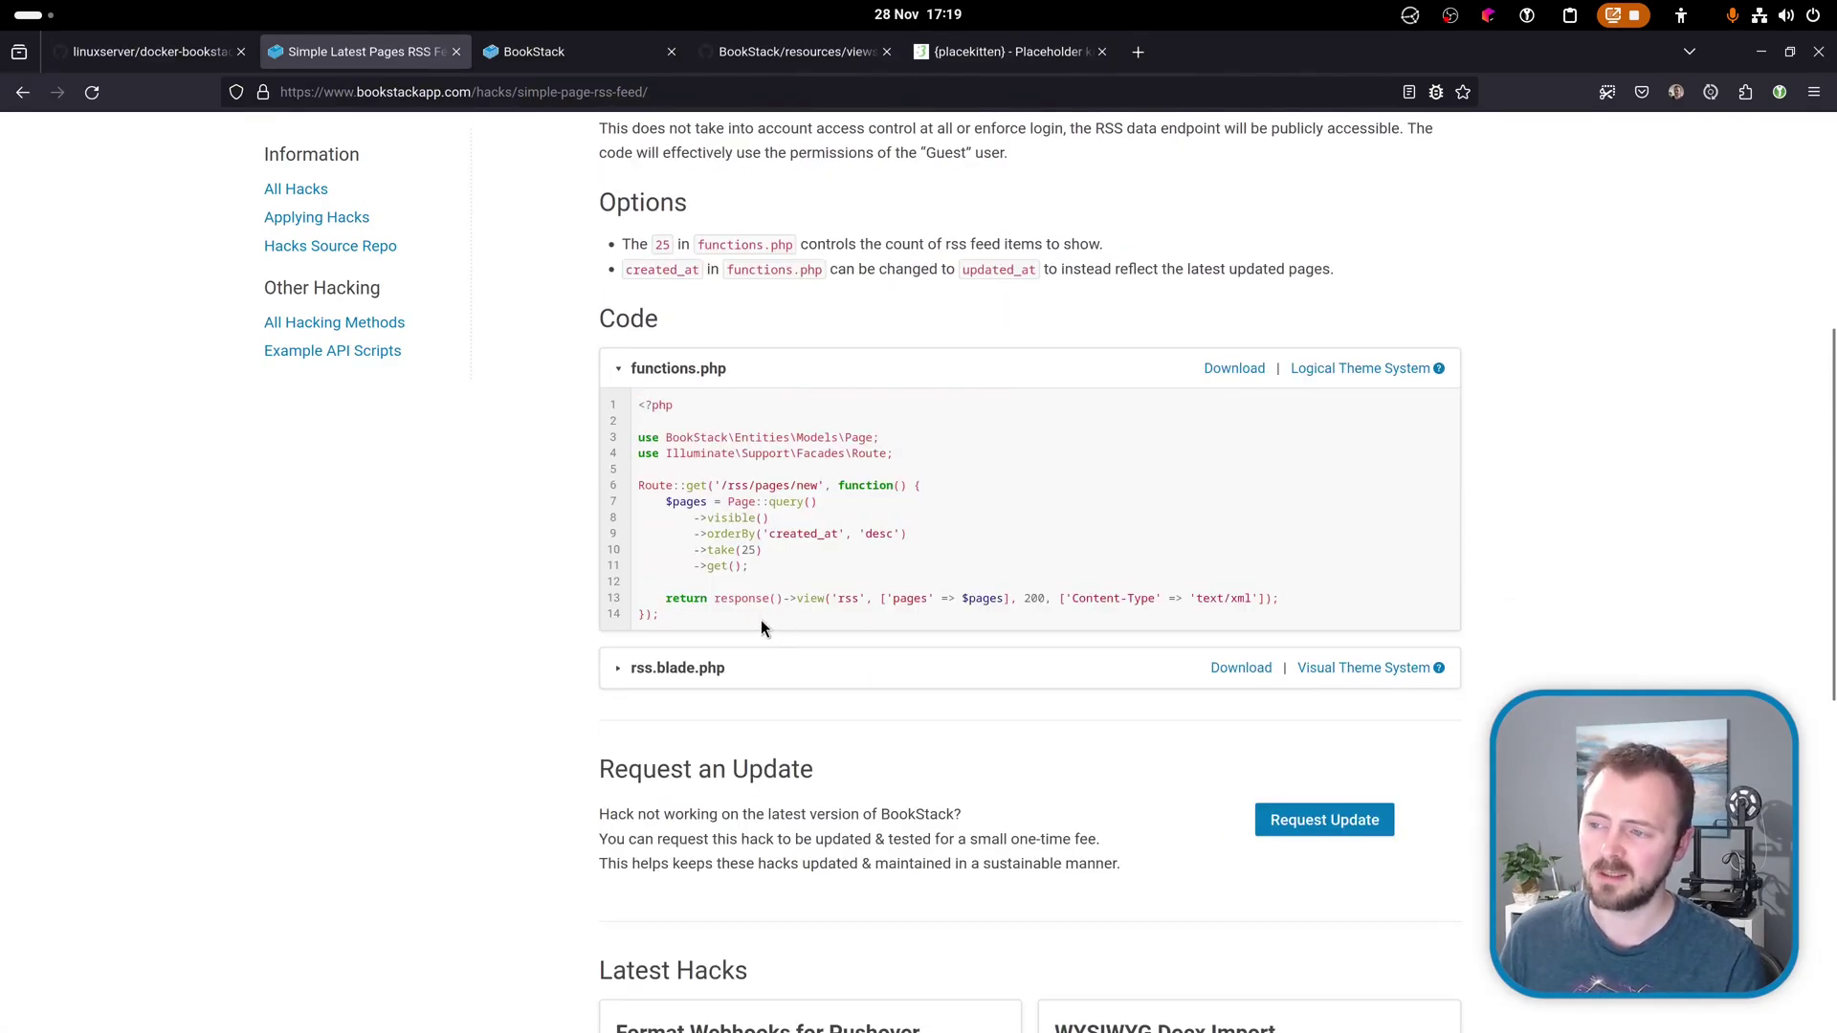
{"action": "left_click_drag", "start_coordinate": [756, 626], "coordinate": [634, 402]}
{"action": "left_click", "coordinate": [686, 372]}
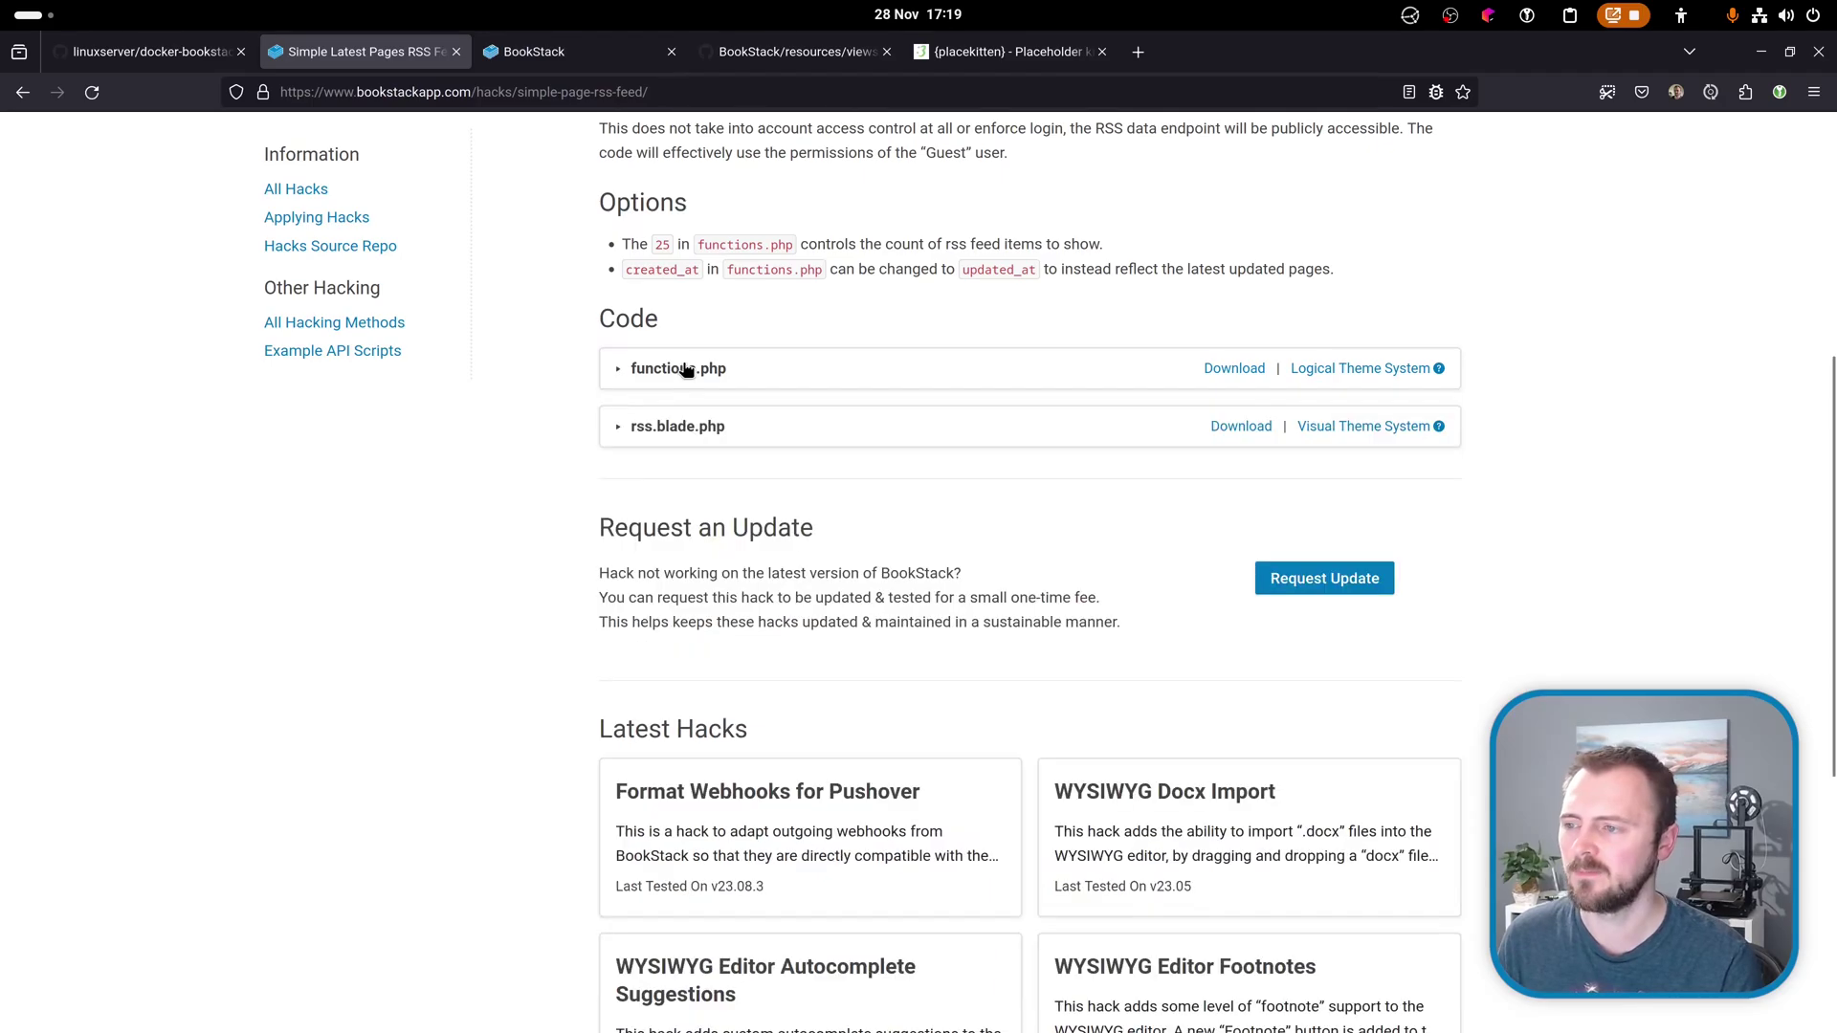
{"action": "left_click", "coordinate": [651, 428]}
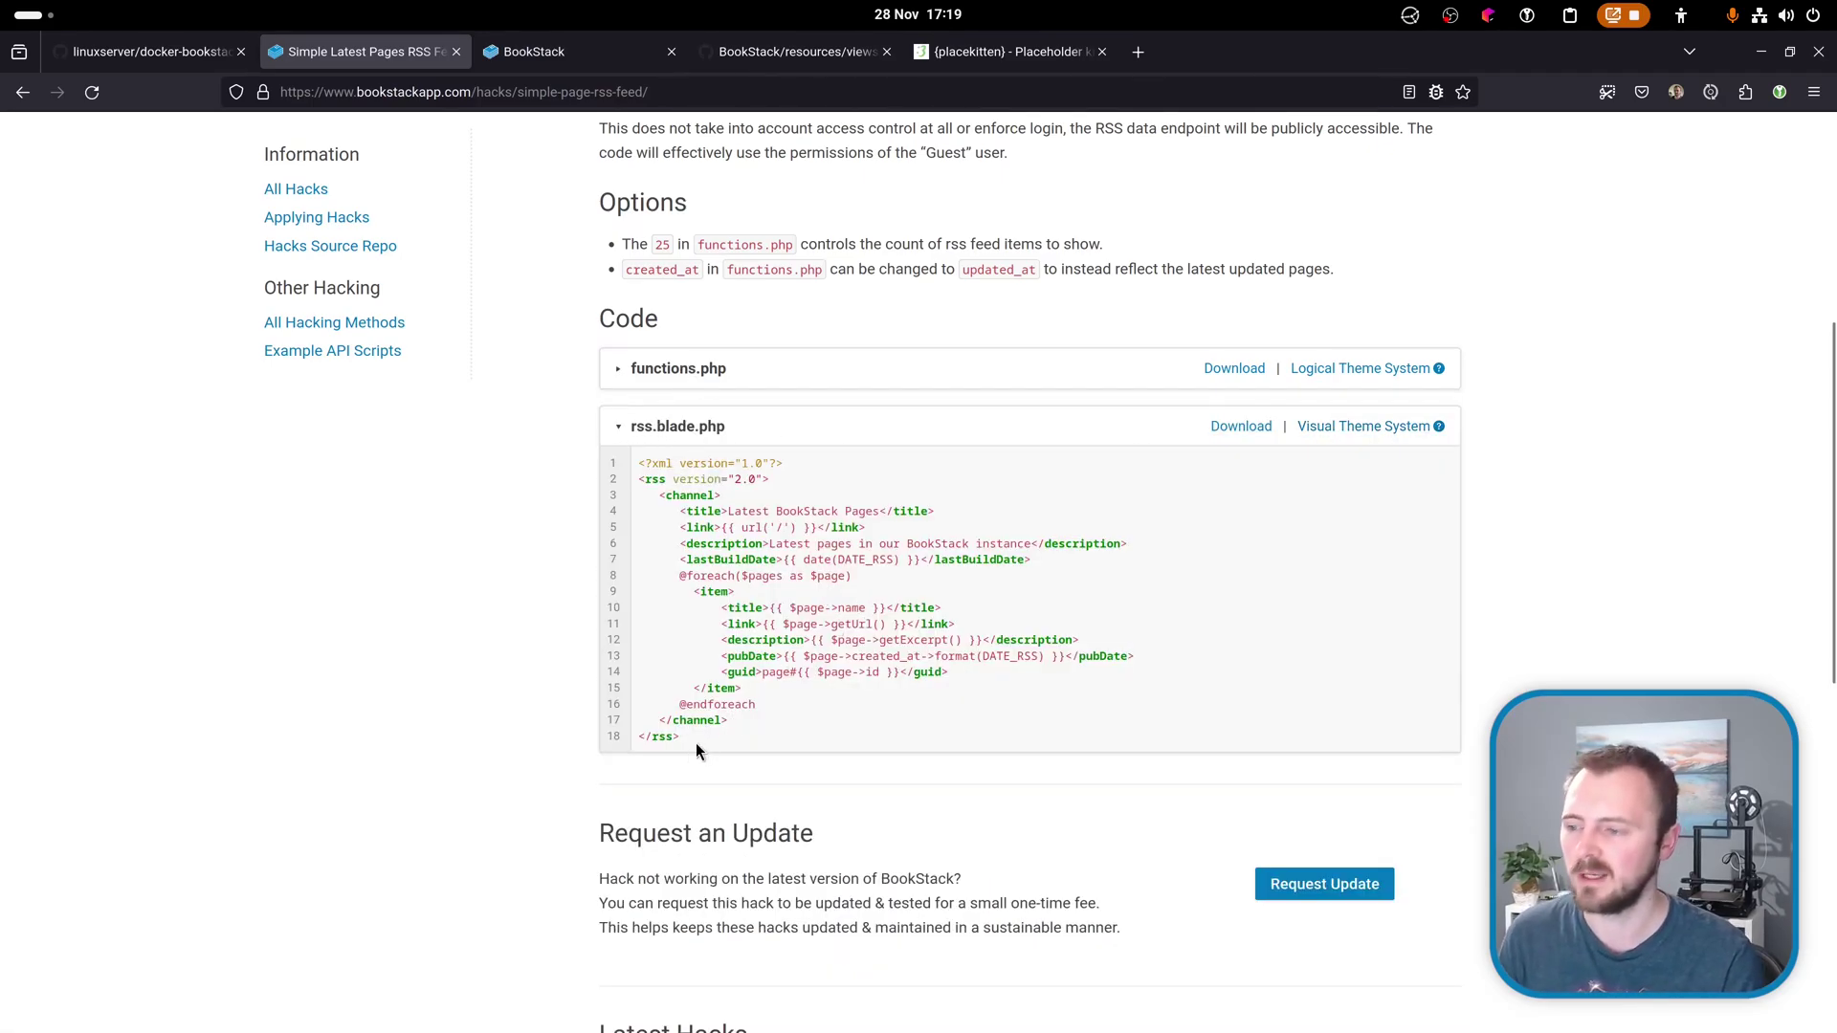
{"action": "left_click_drag", "start_coordinate": [683, 737], "coordinate": [687, 430]}
{"action": "key", "text": "ctrl+c"}
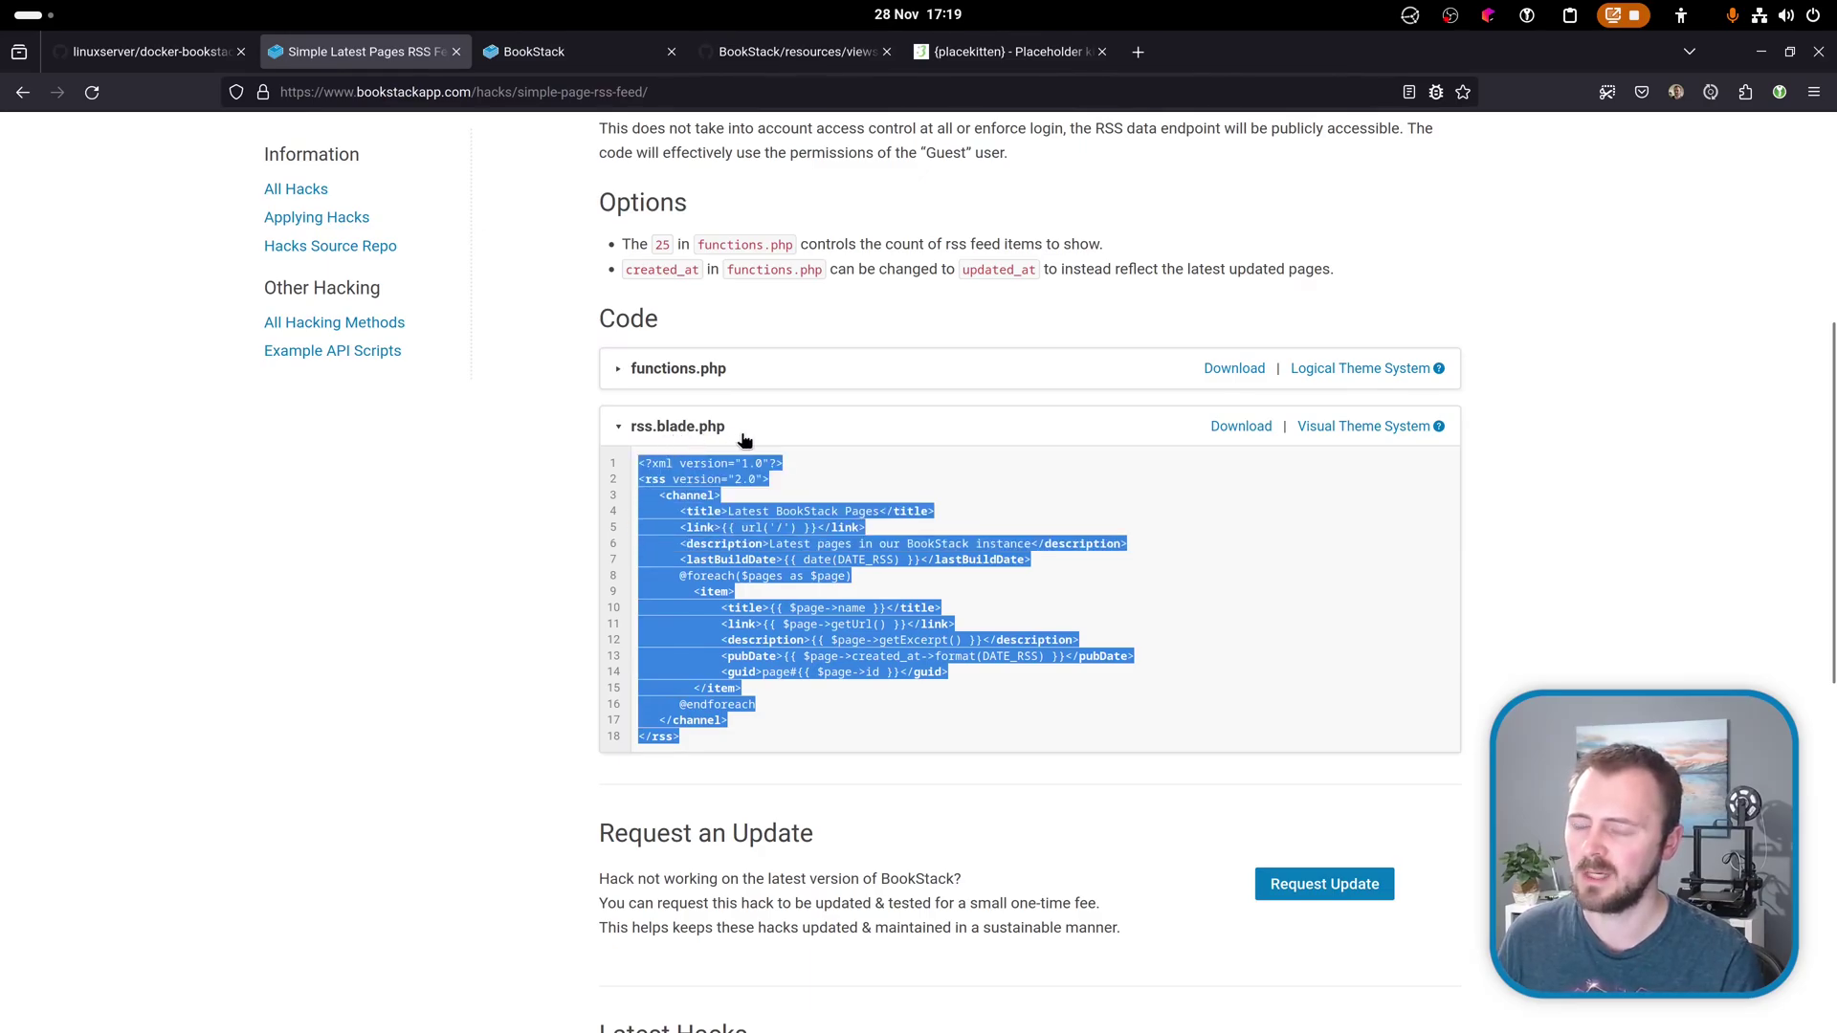
Create rss.blade.php in themes/mytheme and paste the RSS template into it.
{"action": "key", "text": "alt+Tab"}
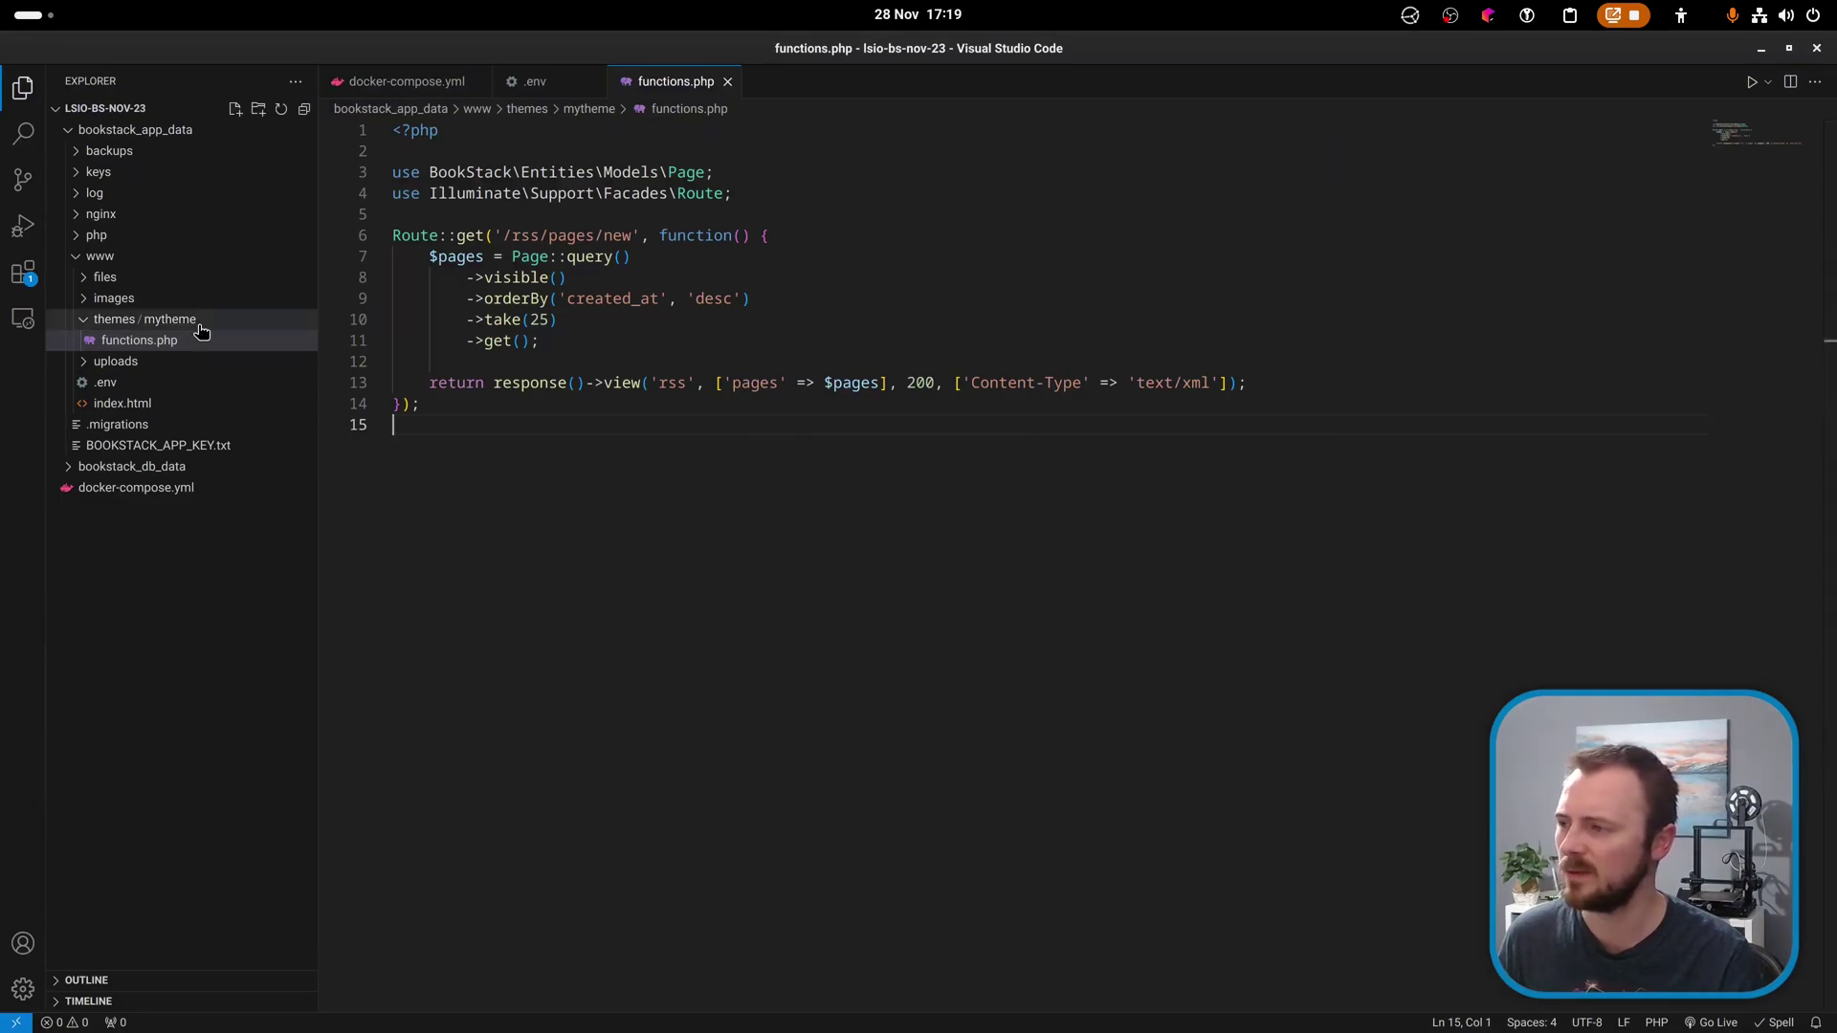
{"action": "right_click", "coordinate": [250, 325]}
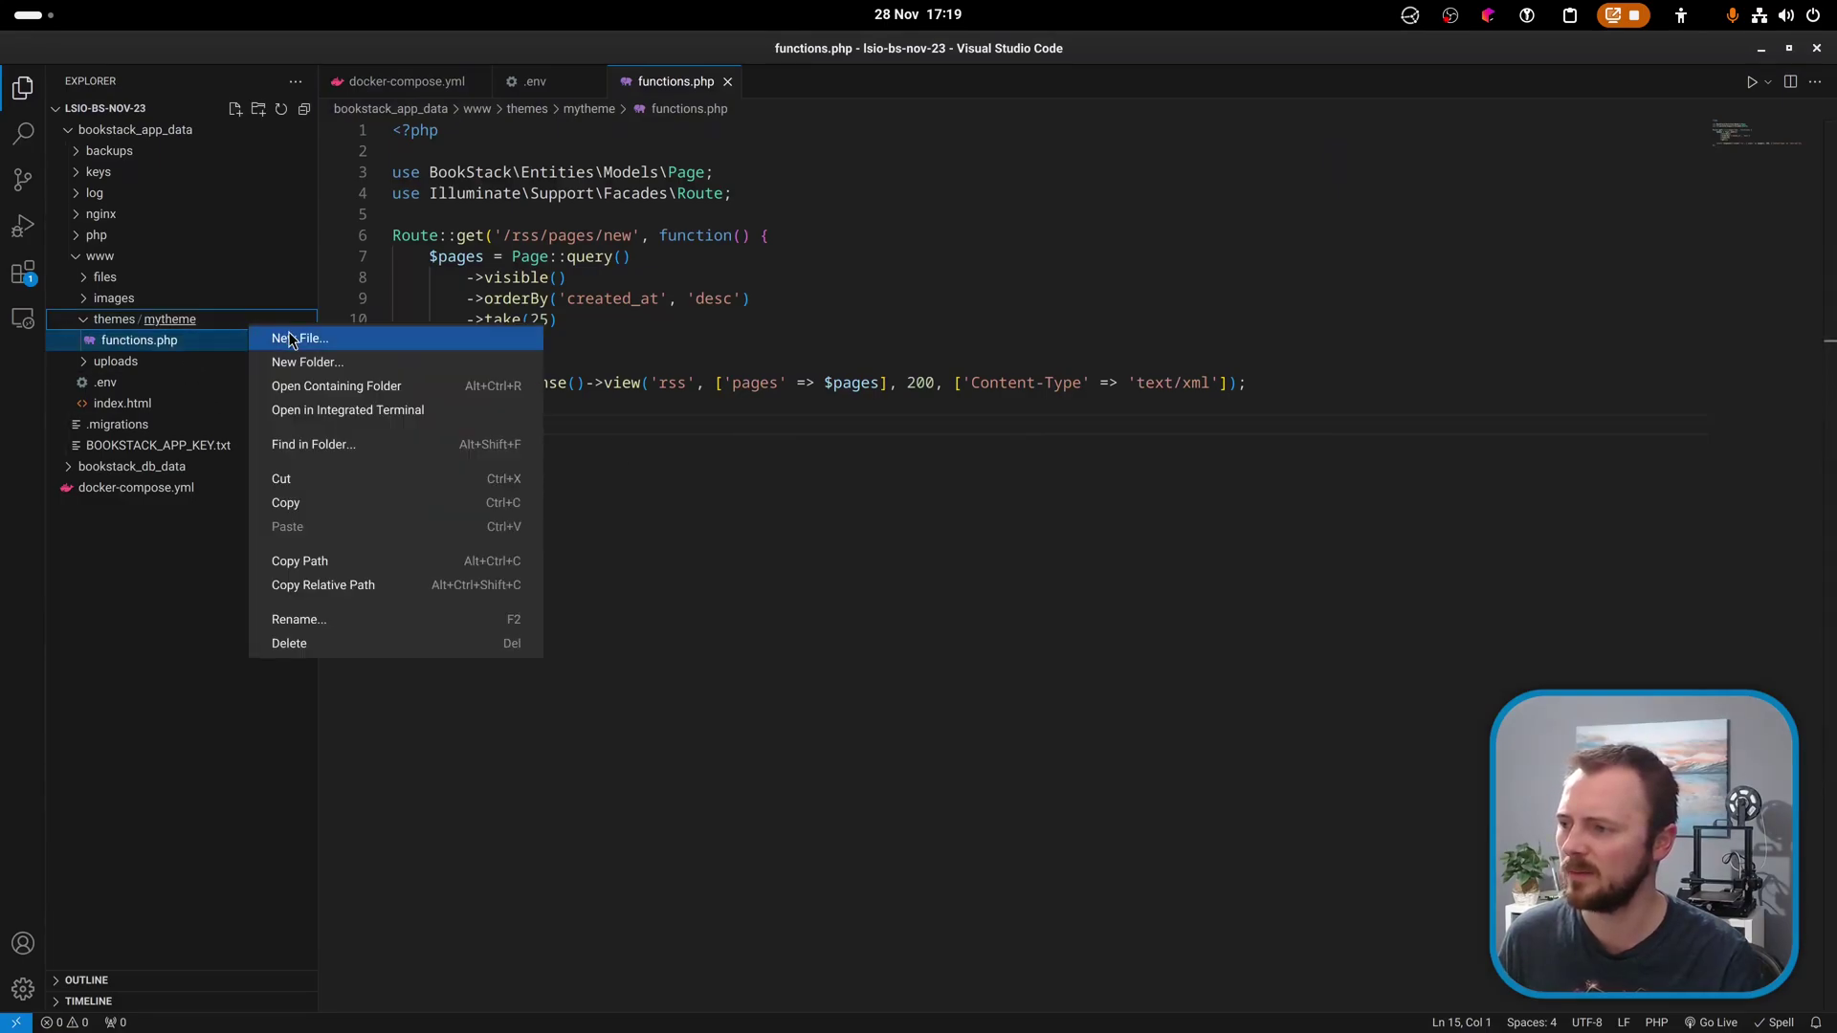
{"action": "left_click", "coordinate": [273, 337]}
{"action": "type", "text": "rss.blade.php"}
{"action": "key", "text": "Return"}
{"action": "key", "text": "ctrl+v"}
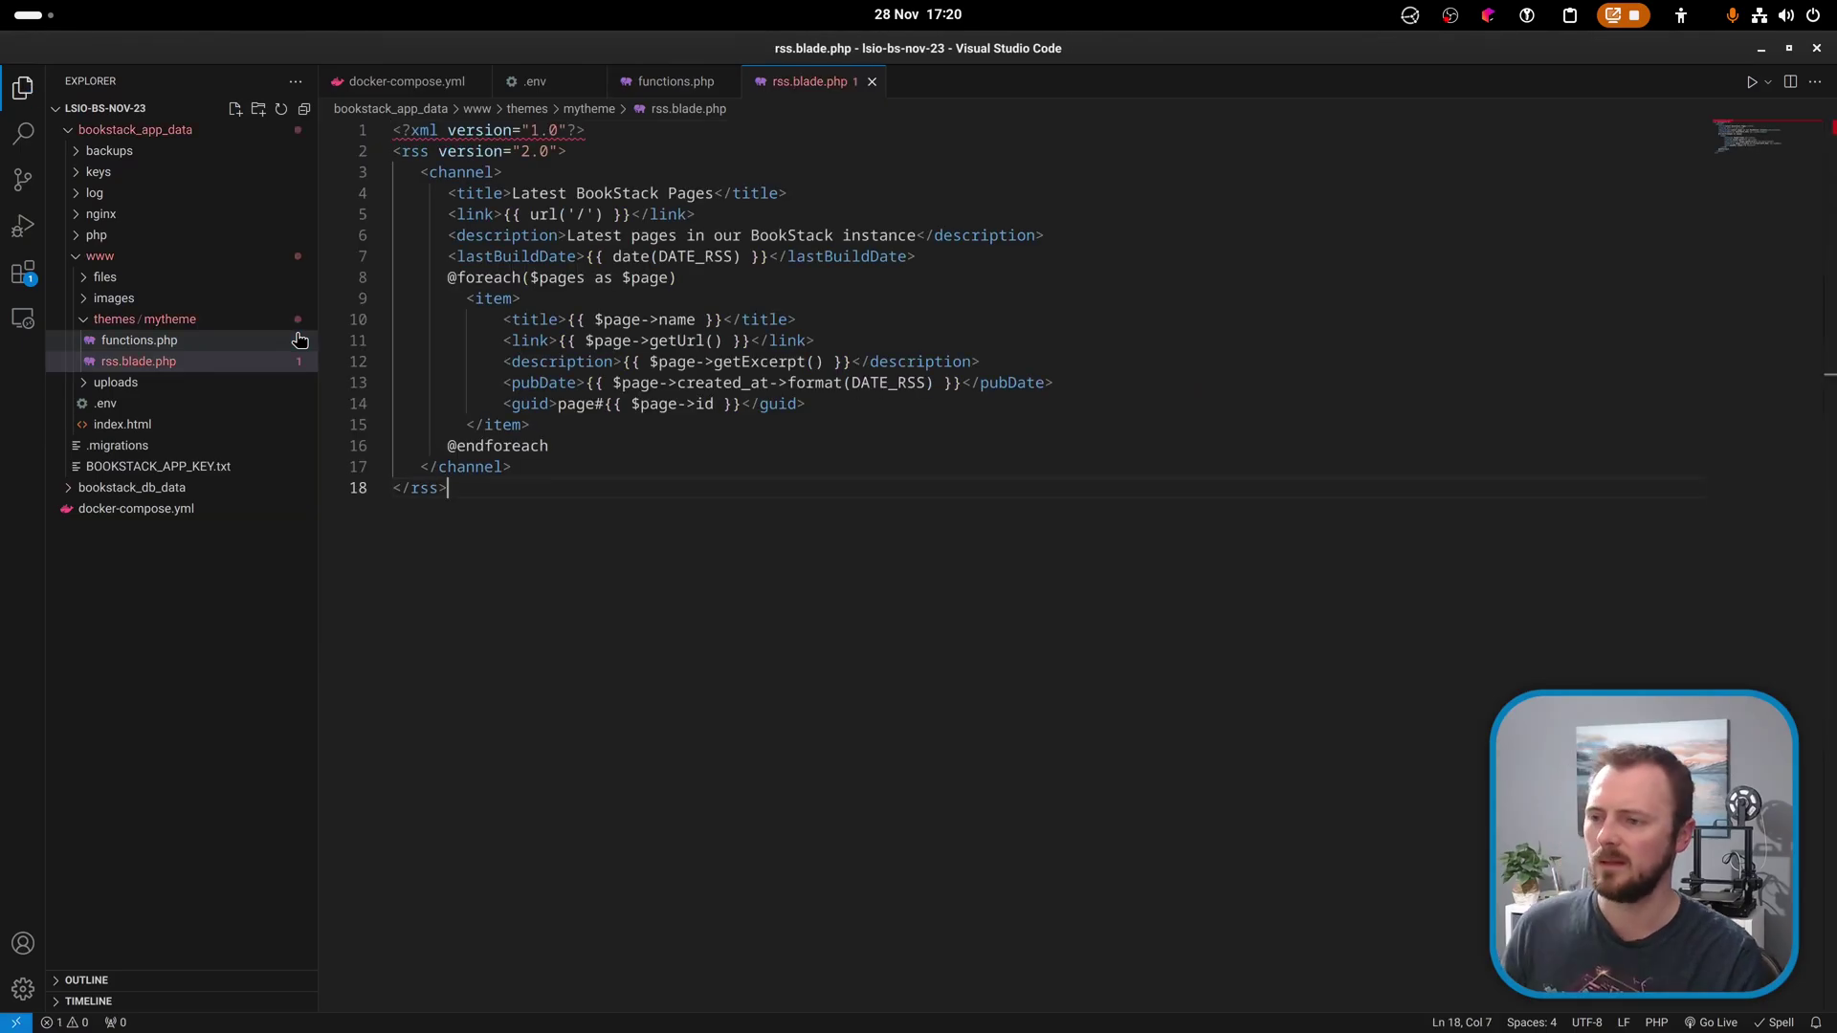
Copy the /rss/pages/new route from functions.php and load localhost:6875/rss/pages/new in Firefox.
{"action": "left_click", "coordinate": [674, 81]}
{"action": "left_click_drag", "start_coordinate": [635, 234], "coordinate": [506, 227]}
{"action": "key", "text": "ctrl+c"}
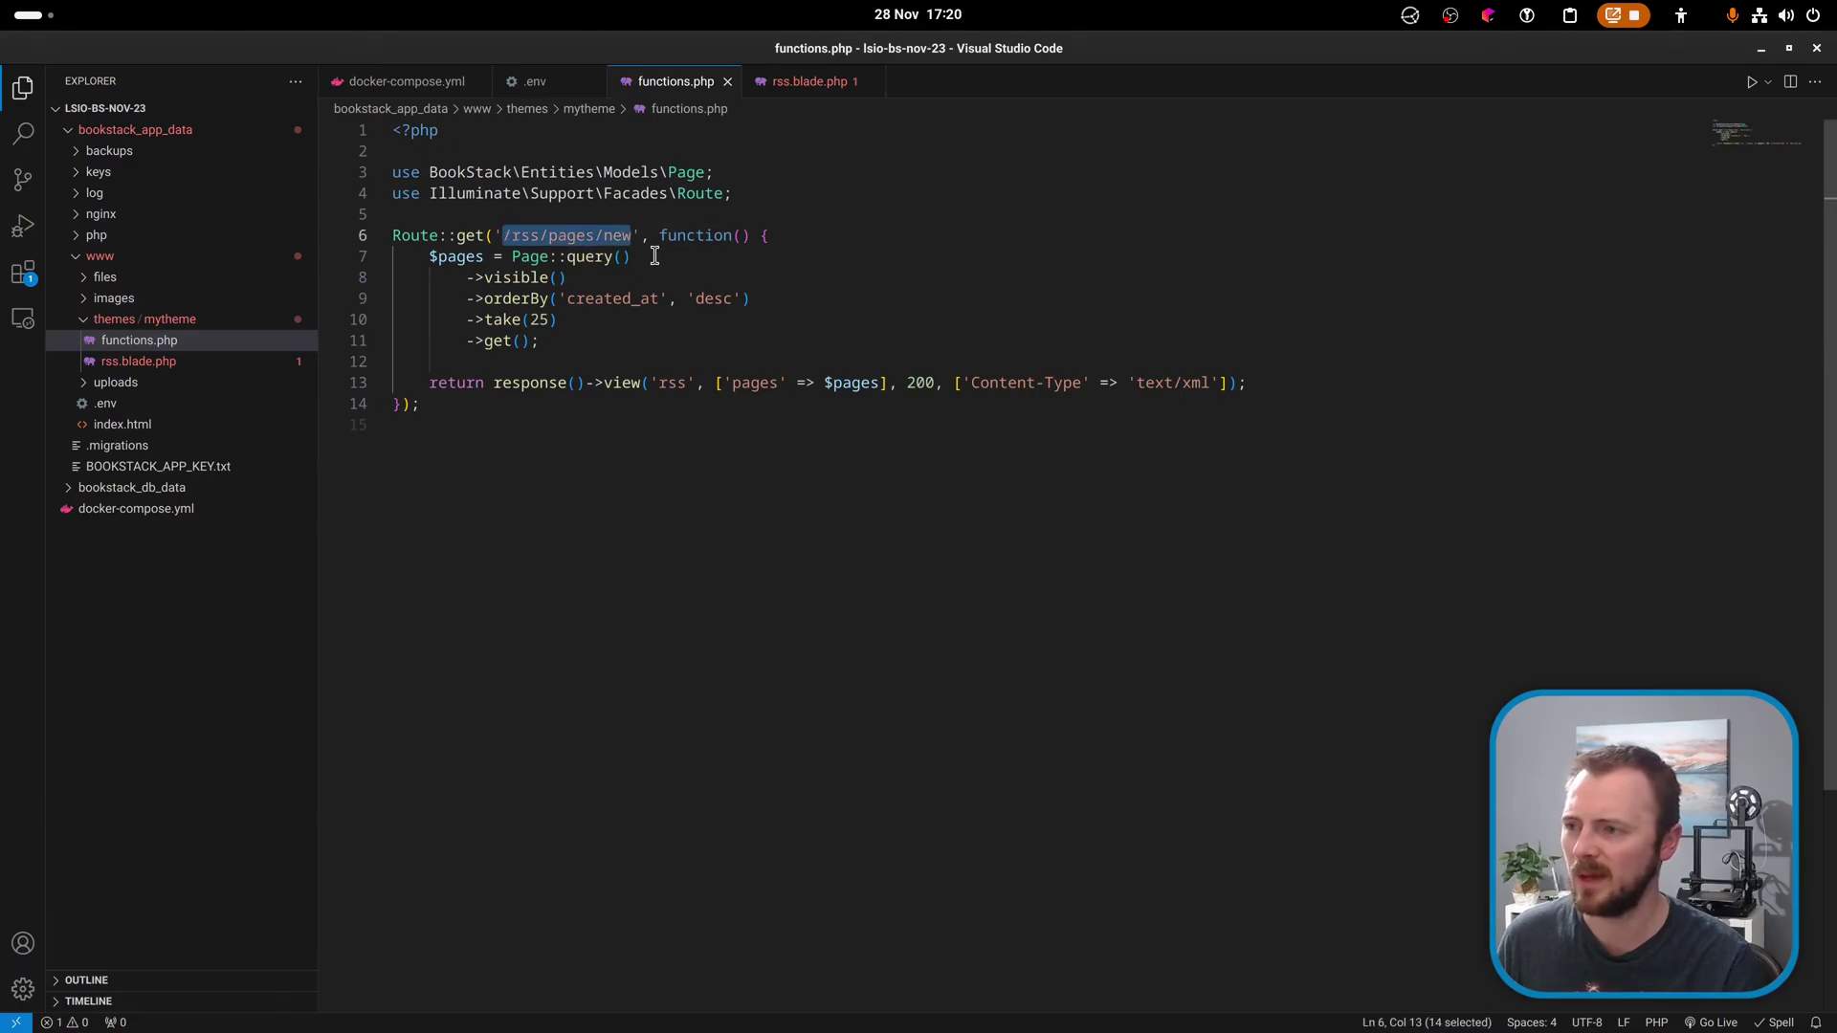
{"action": "key", "text": "alt+Tab"}
{"action": "left_click", "coordinate": [529, 57]}
{"action": "left_click", "coordinate": [554, 88]}
{"action": "key", "text": "End"}
{"action": "key", "text": "ctrl+v"}
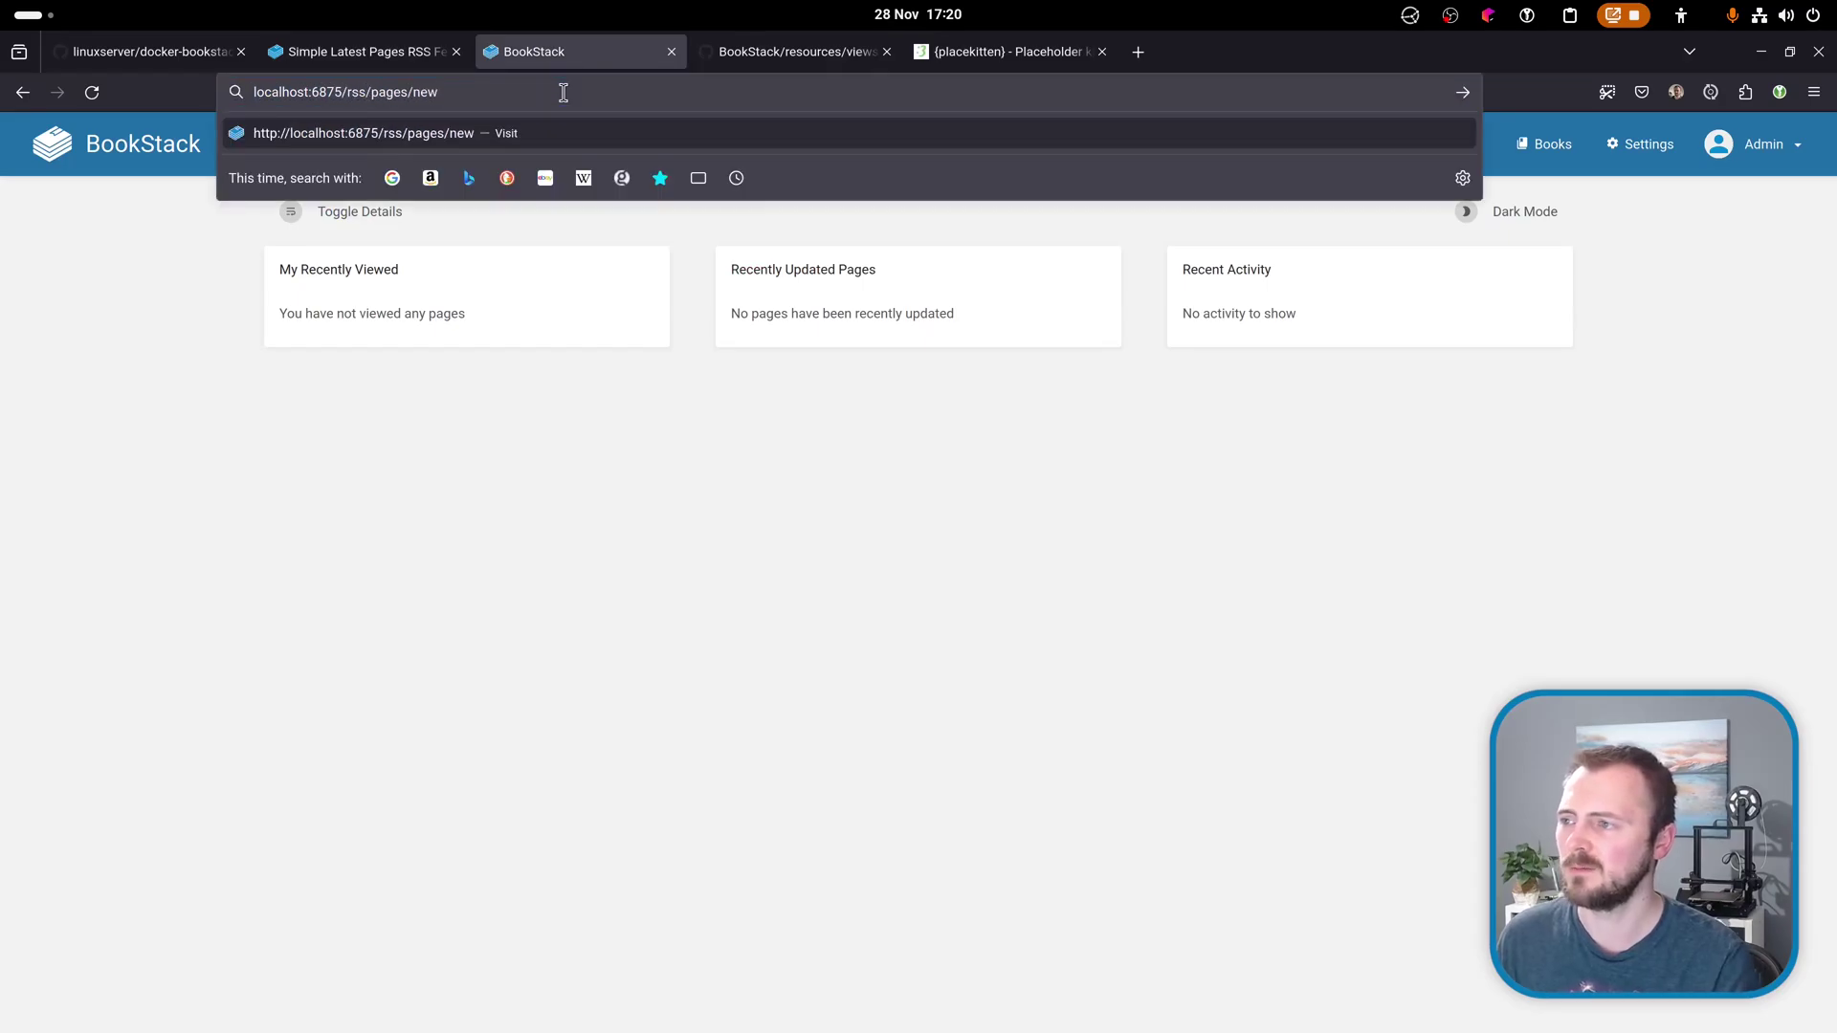
{"action": "key", "text": "Return"}
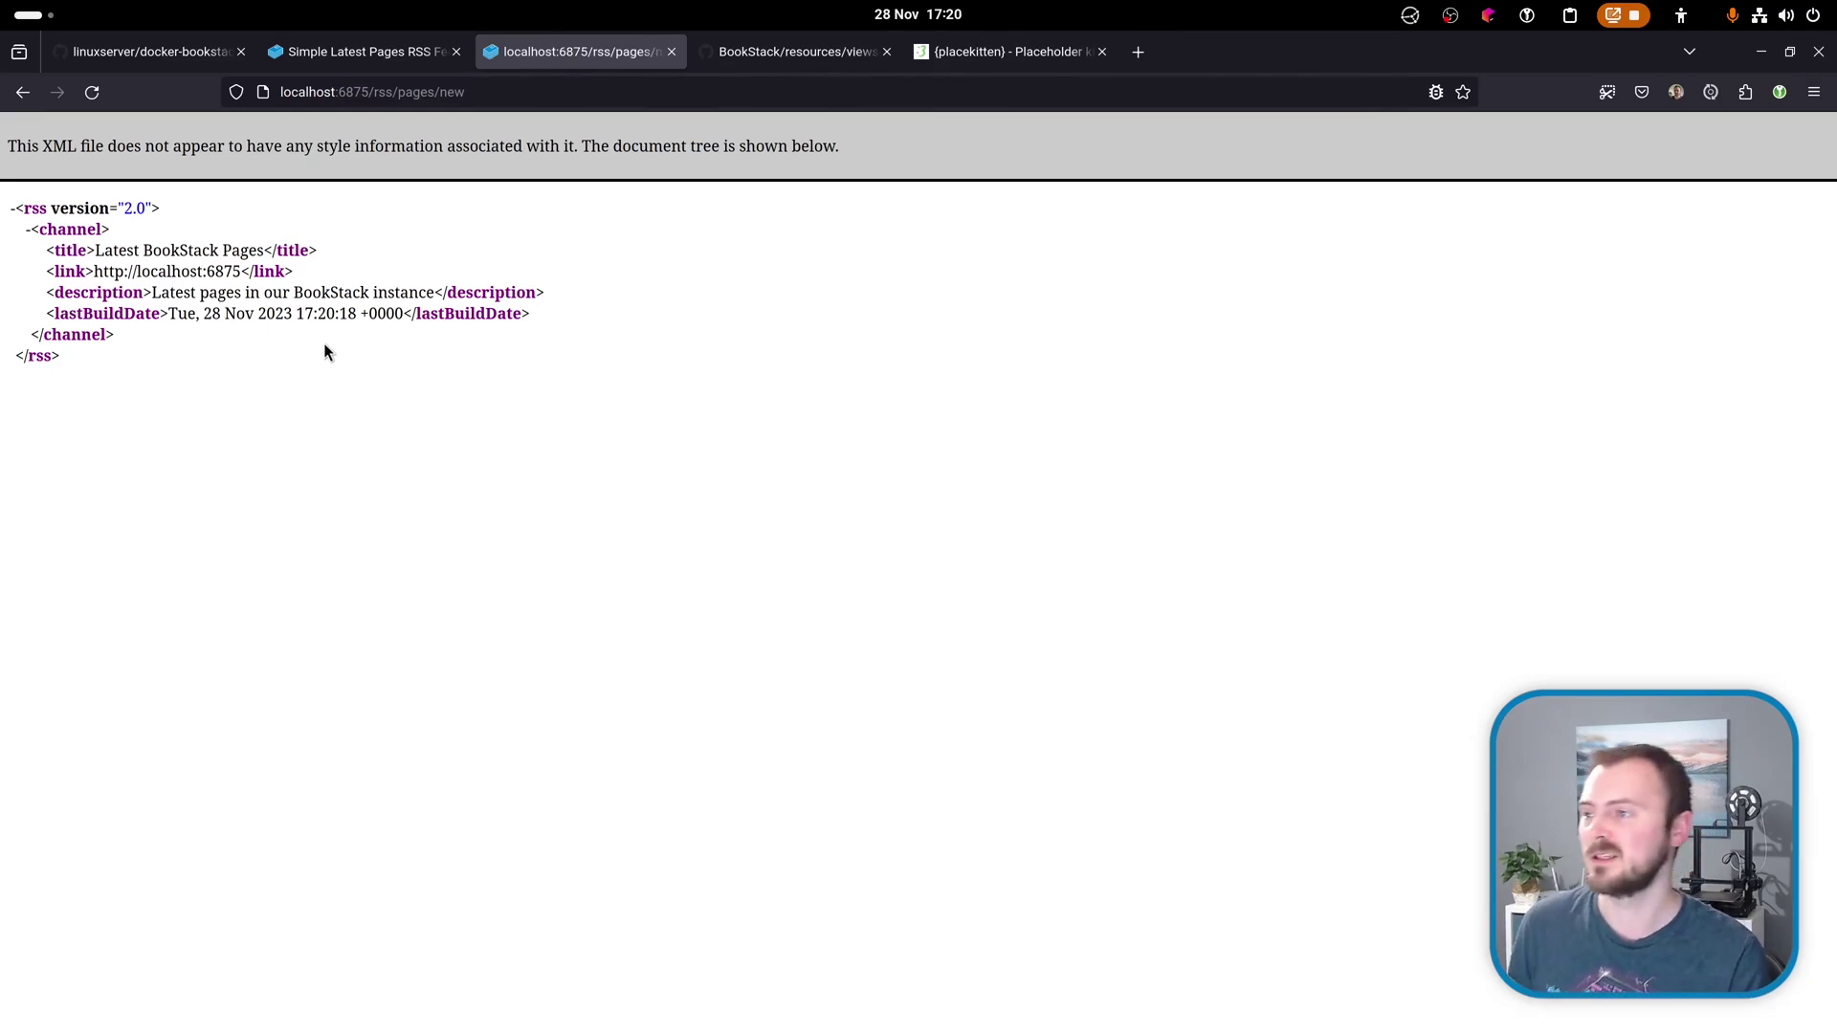
Create My Book with My new page in a new tab, then reload the feed to see it listed.
{"action": "left_click", "coordinate": [324, 92]}
{"action": "left_click_drag", "start_coordinate": [280, 92], "coordinate": [761, 58]}
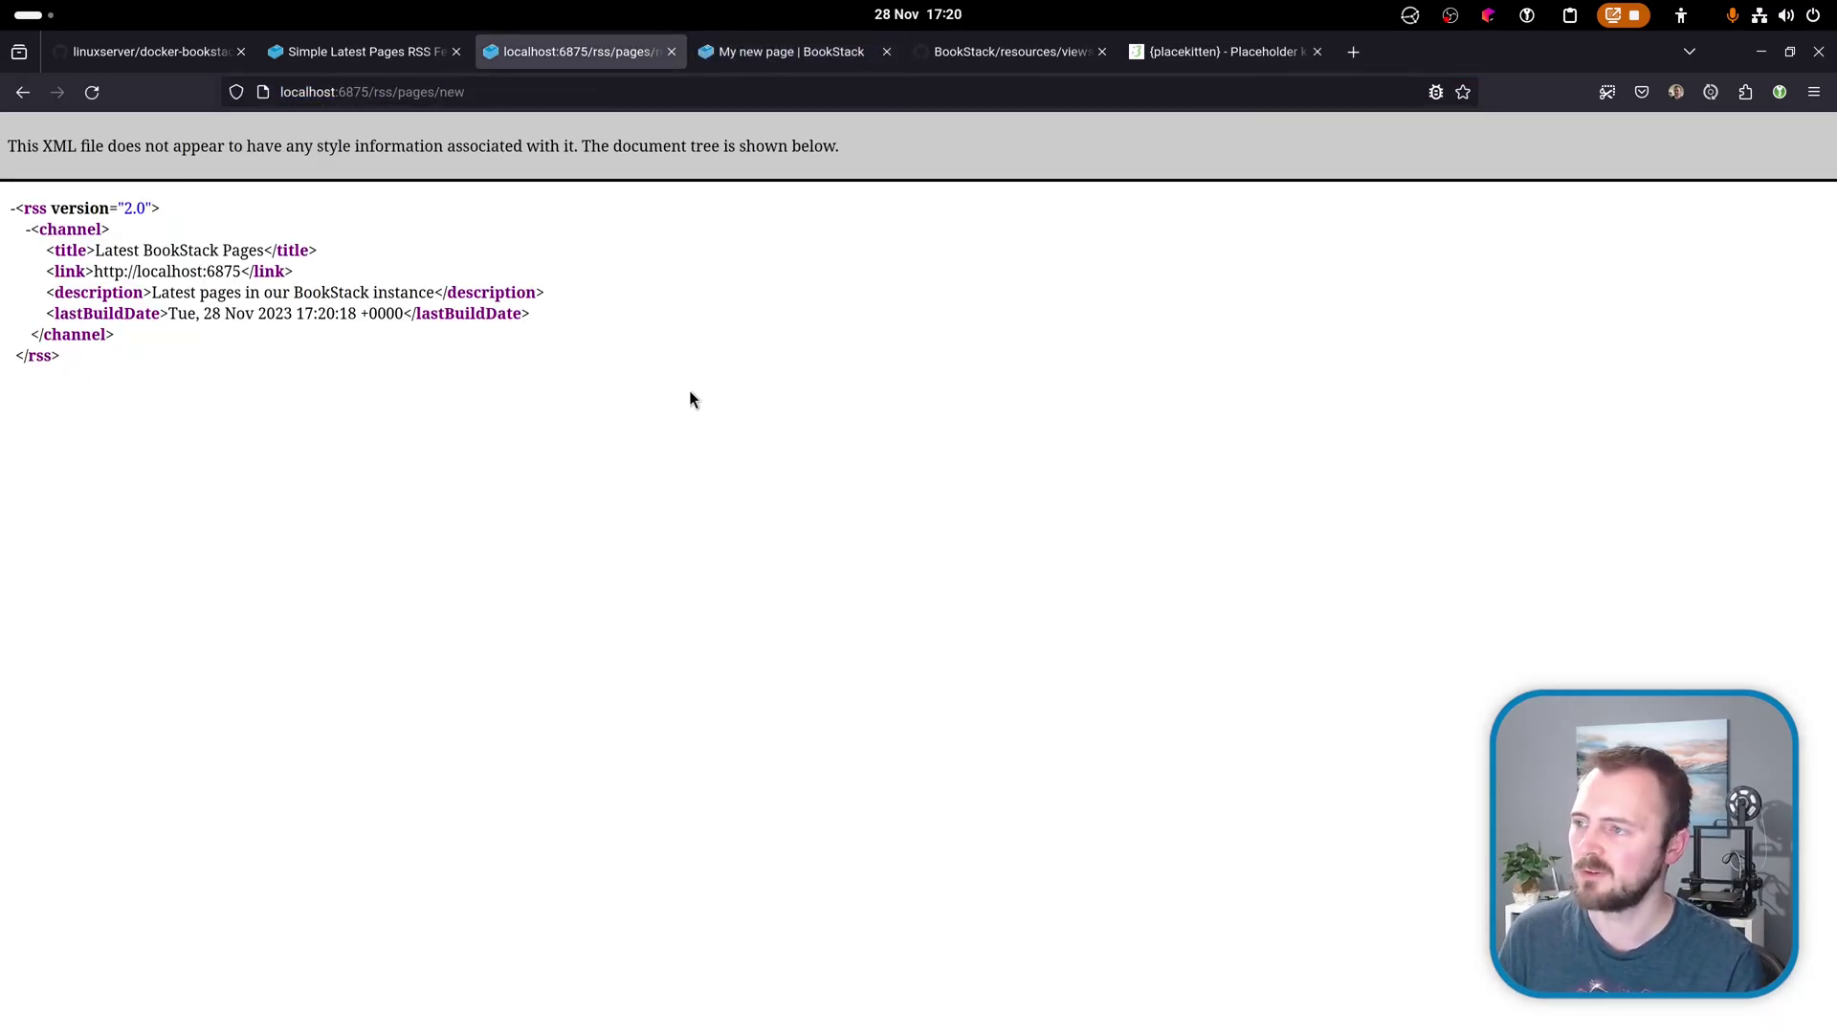
{"action": "key", "text": "ctrl+r"}
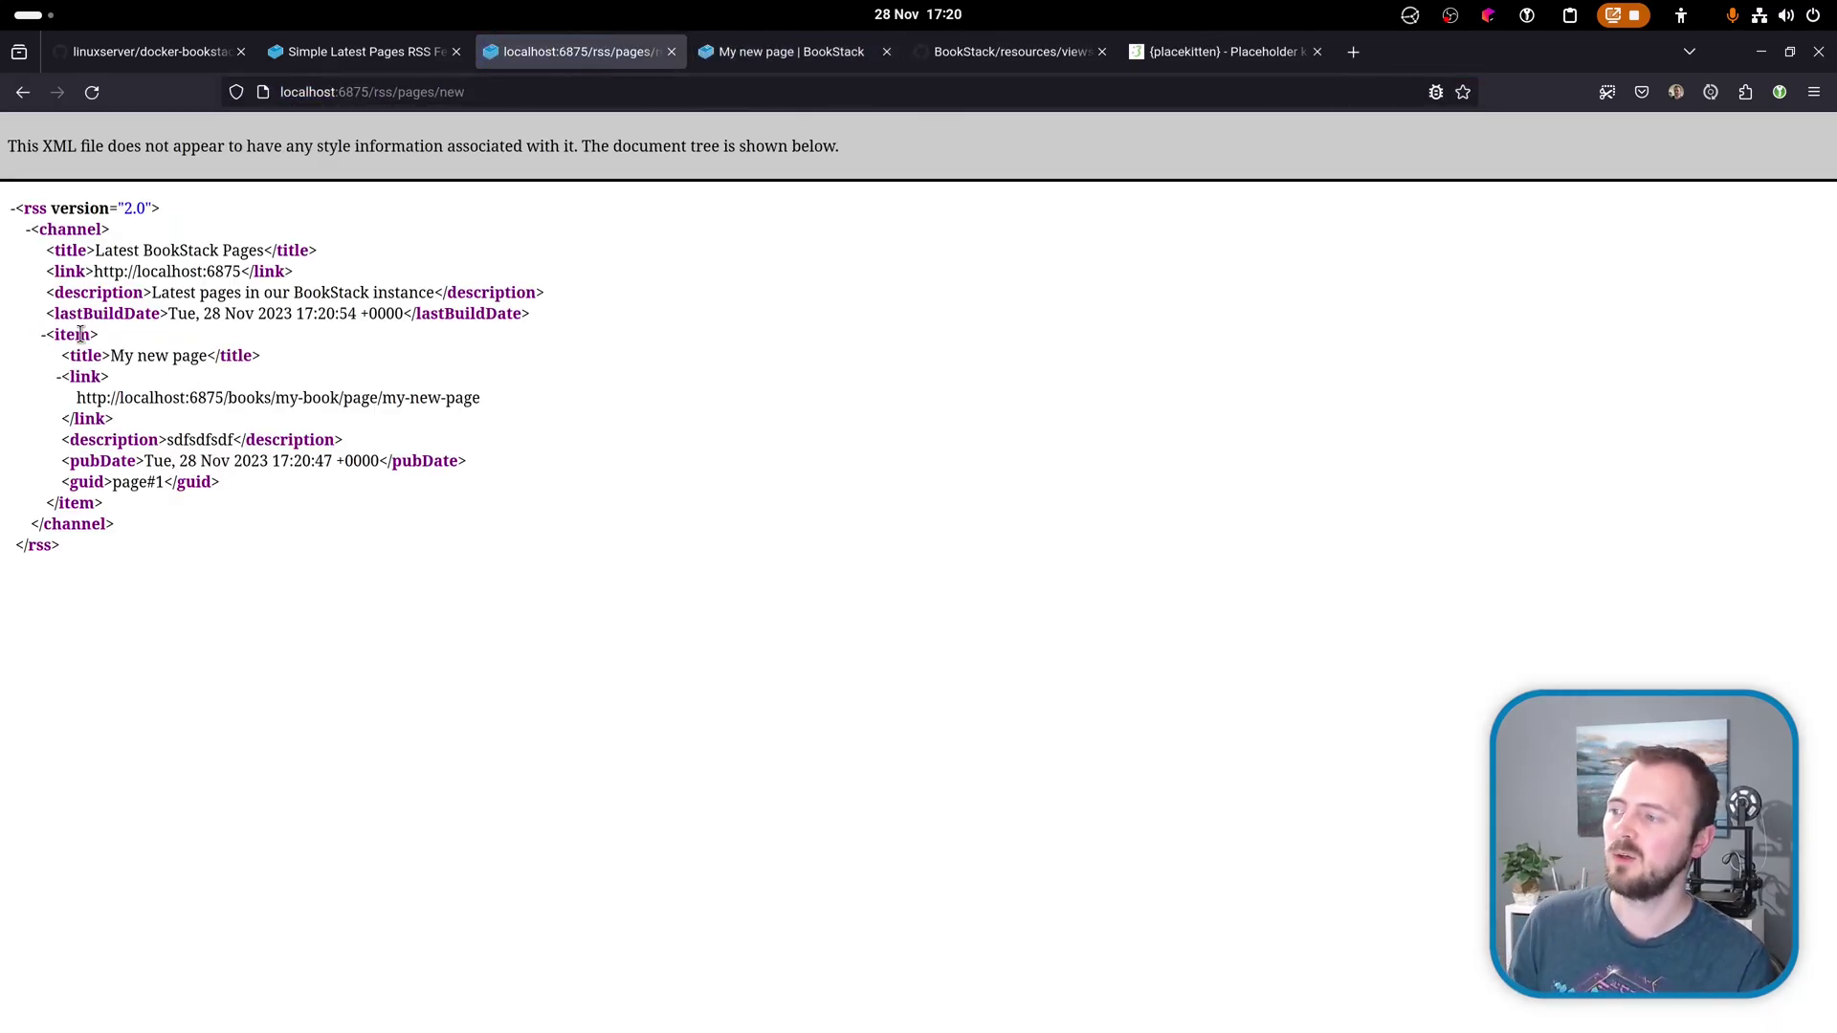
{"action": "left_click_drag", "start_coordinate": [112, 356], "coordinate": [220, 487]}
{"action": "left_click", "coordinate": [292, 528]}
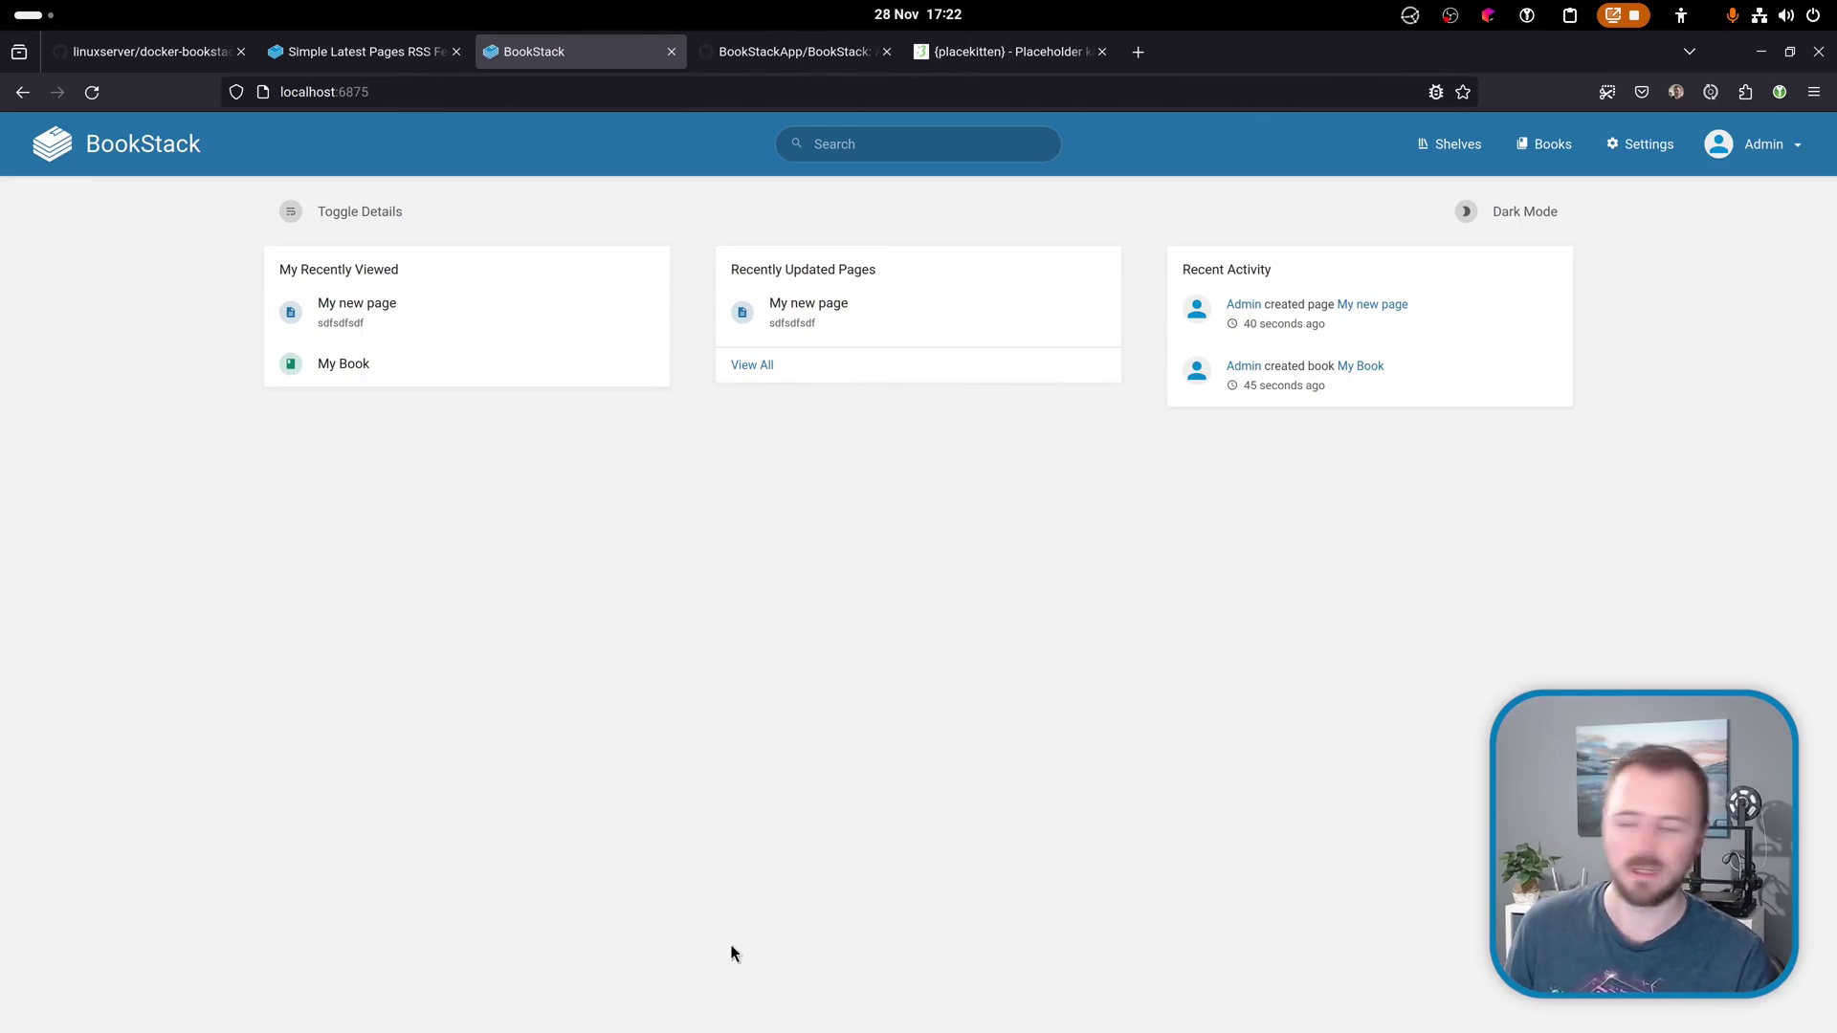
Add 'My footer link' under Settings > Customization, save, then bring up the BookStack GitHub repository.
{"action": "left_click", "coordinate": [1638, 144]}
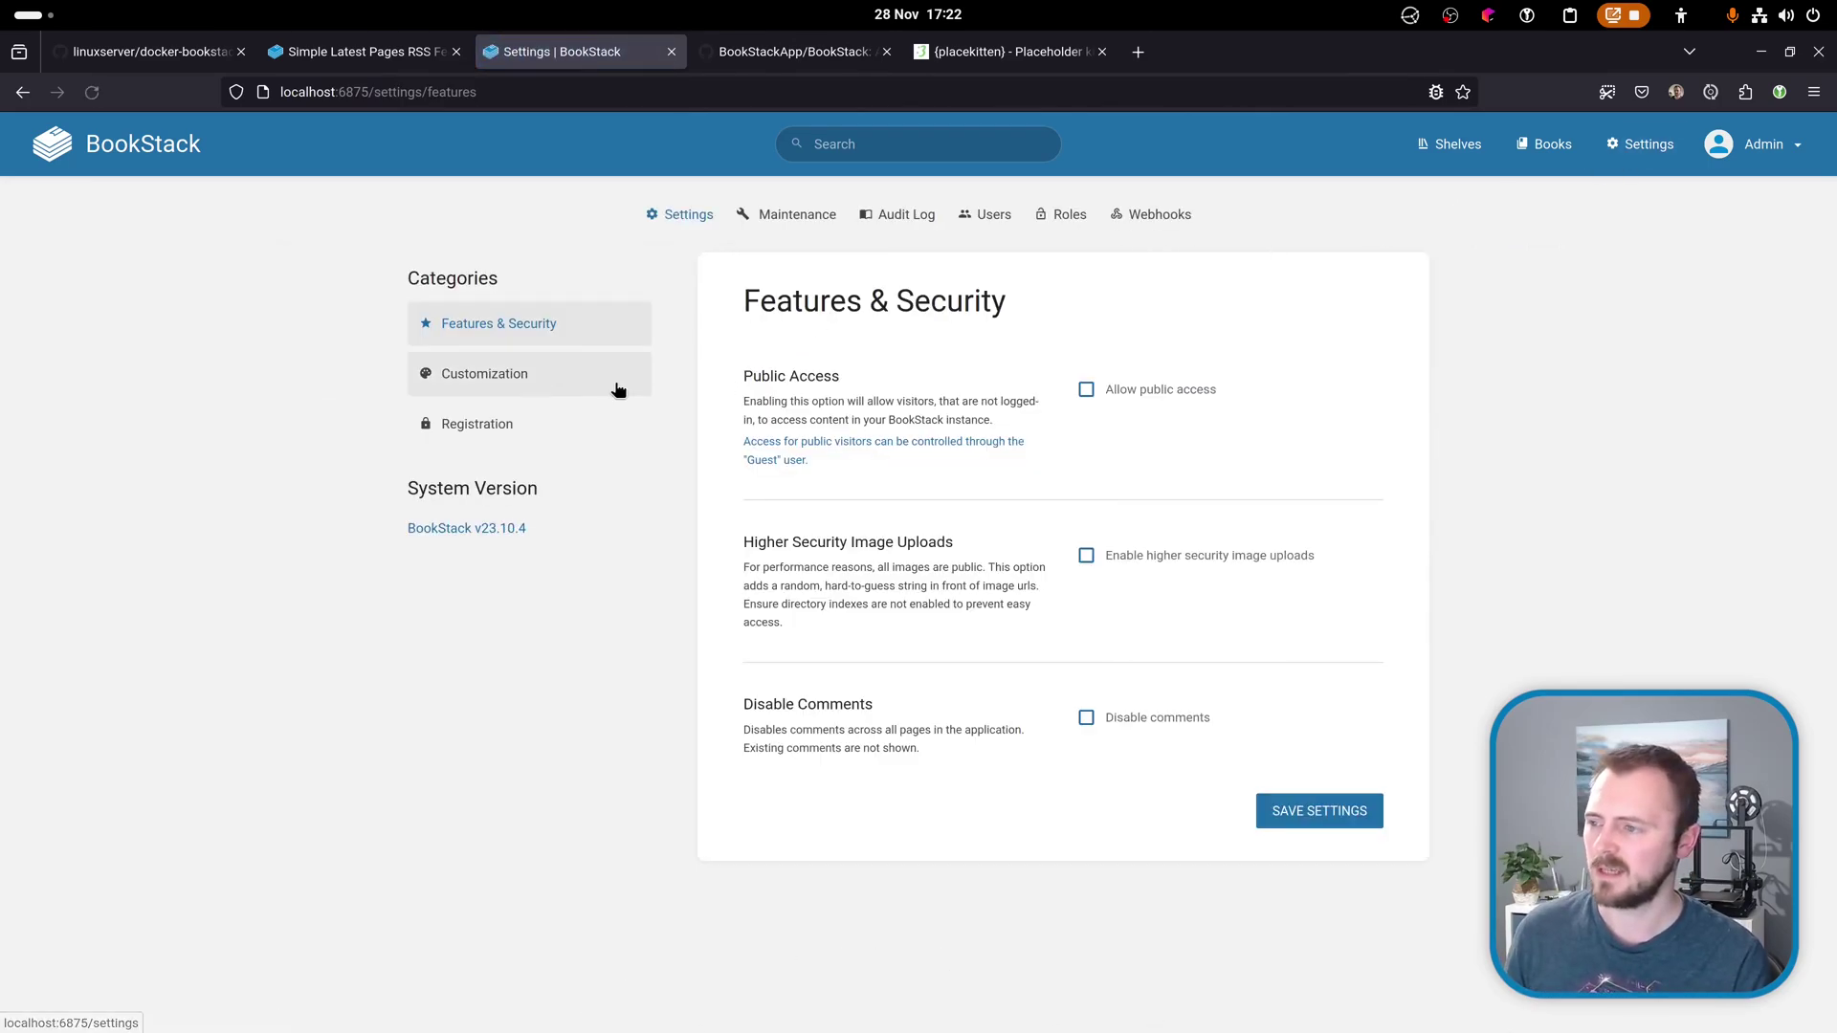
{"action": "left_click", "coordinate": [526, 377]}
{"action": "scroll", "coordinate": [1200, 697], "scroll_direction": "down", "scroll_amount": 20}
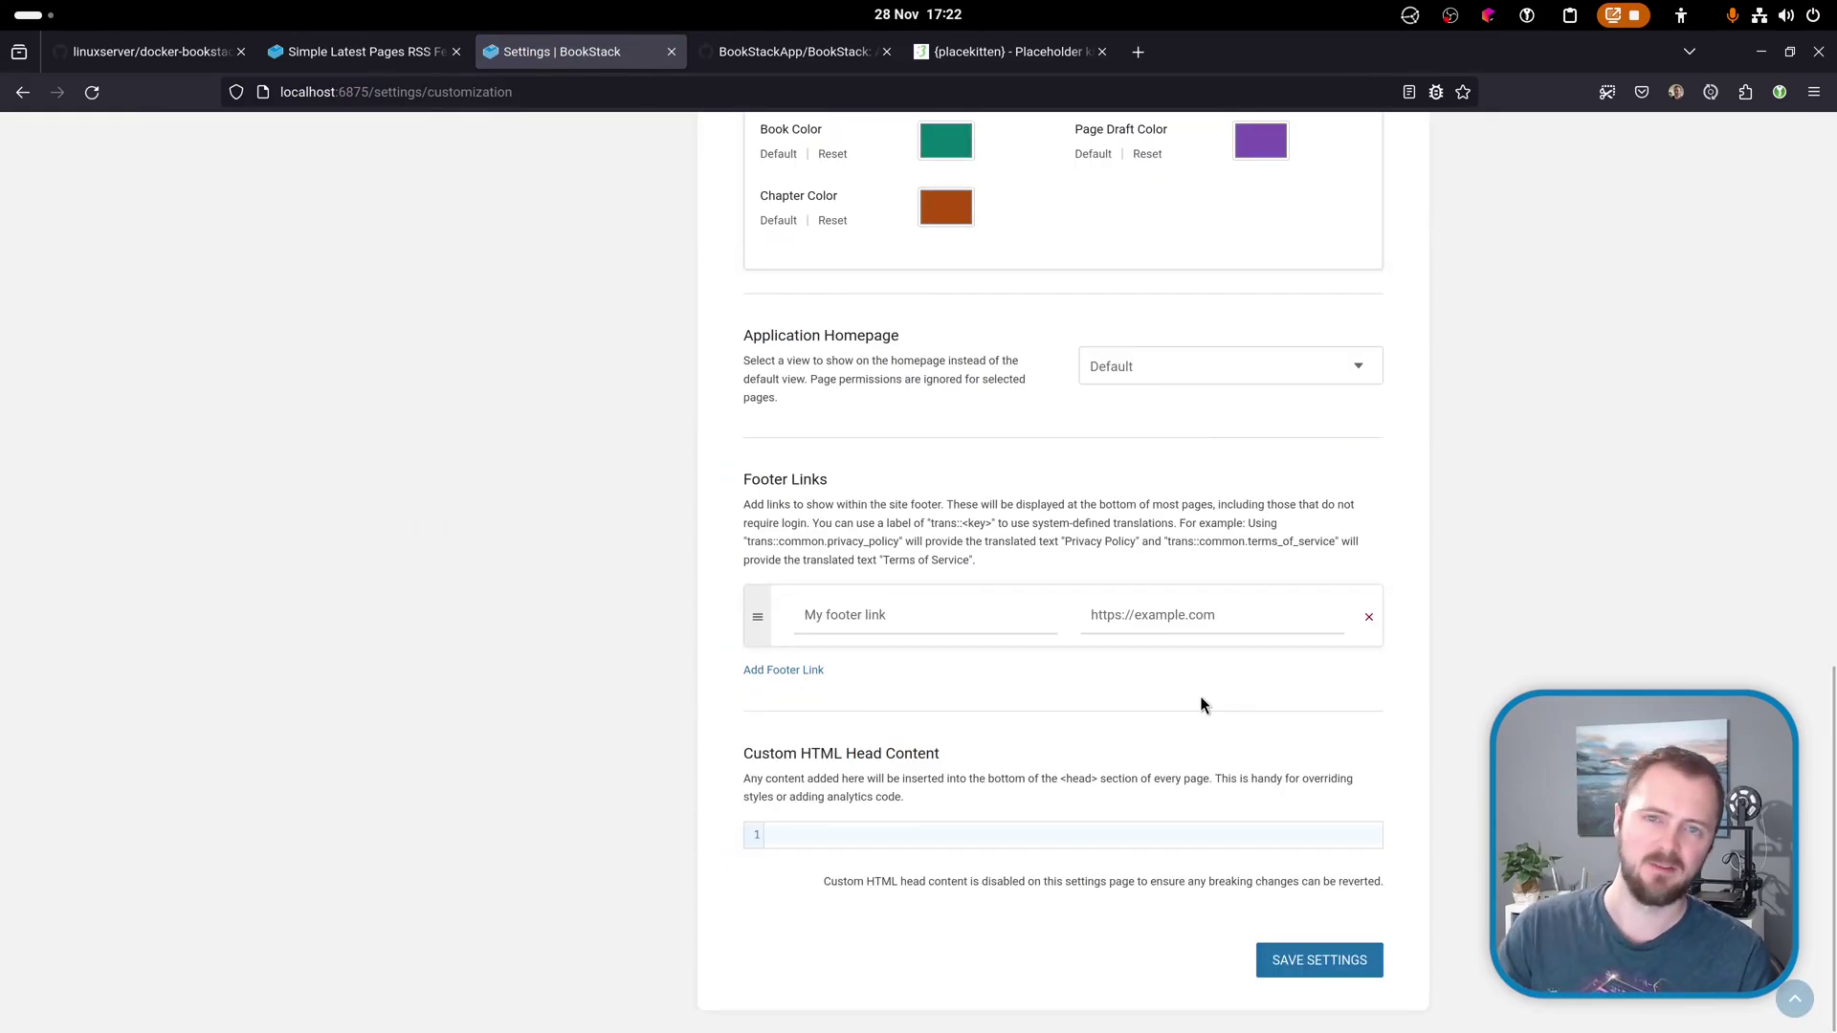
{"action": "left_click", "coordinate": [1319, 961]}
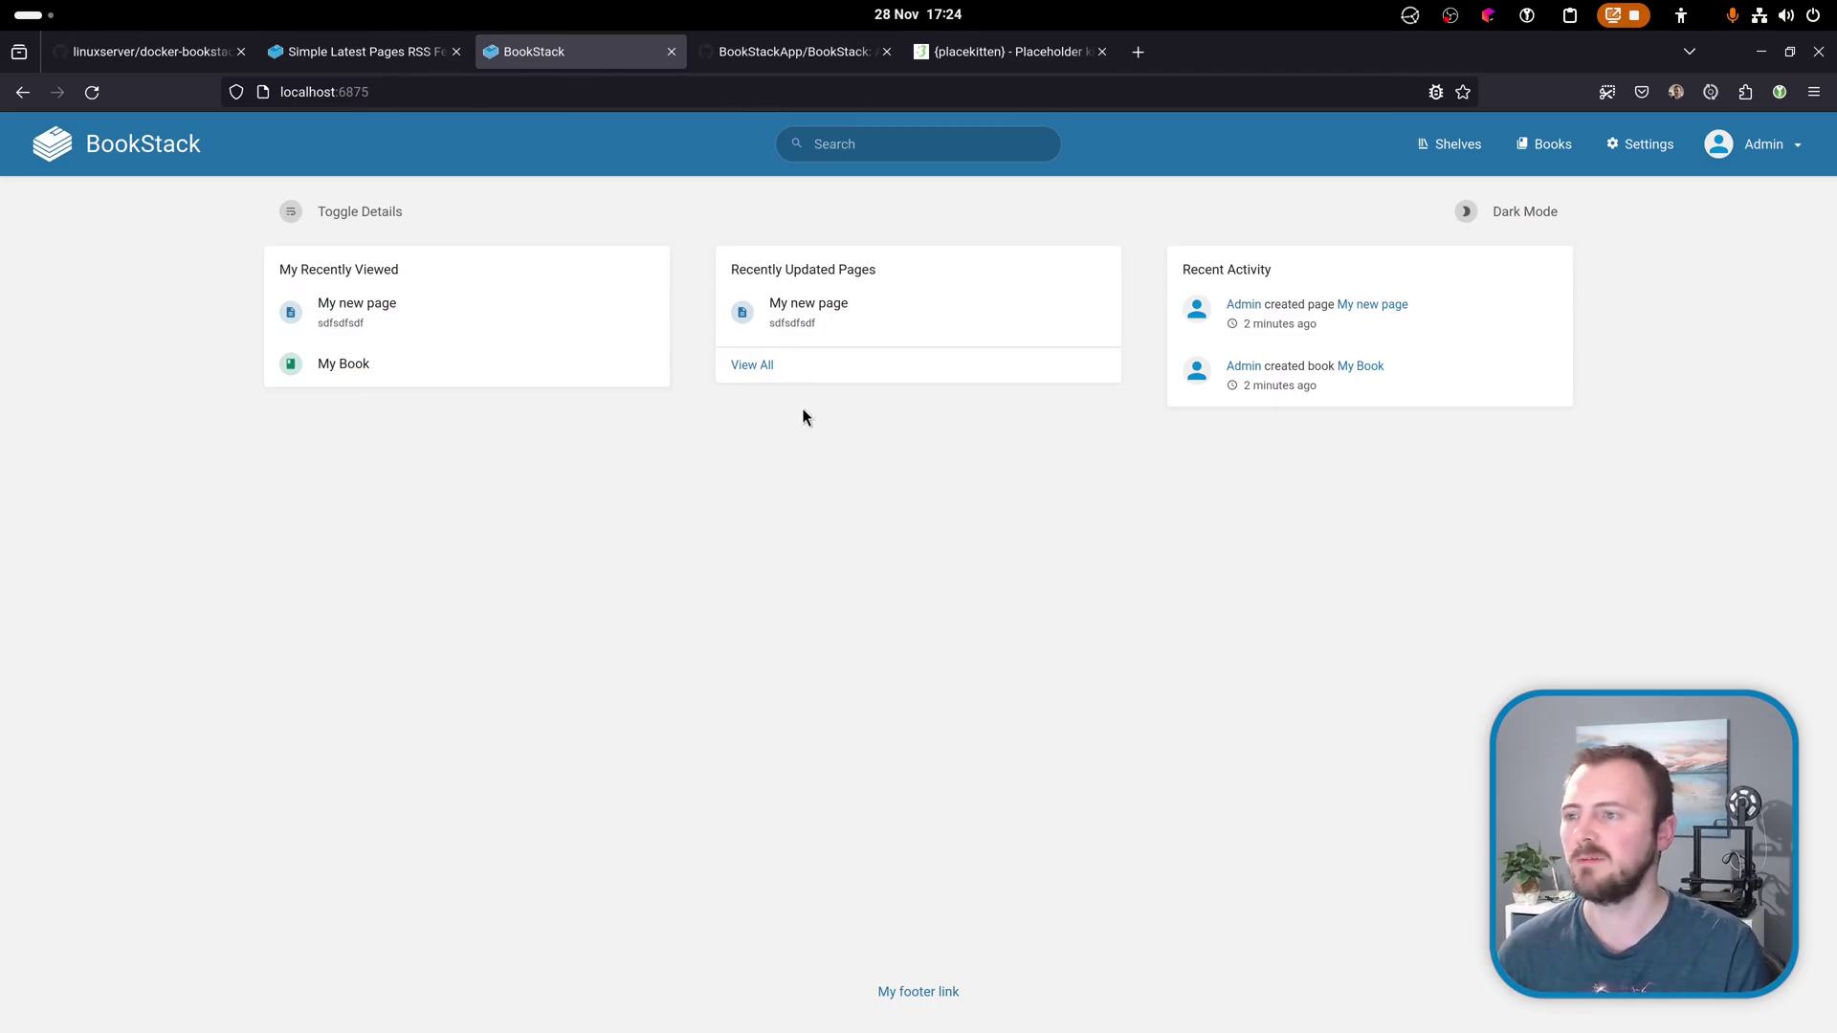
{"action": "left_click", "coordinate": [778, 63]}
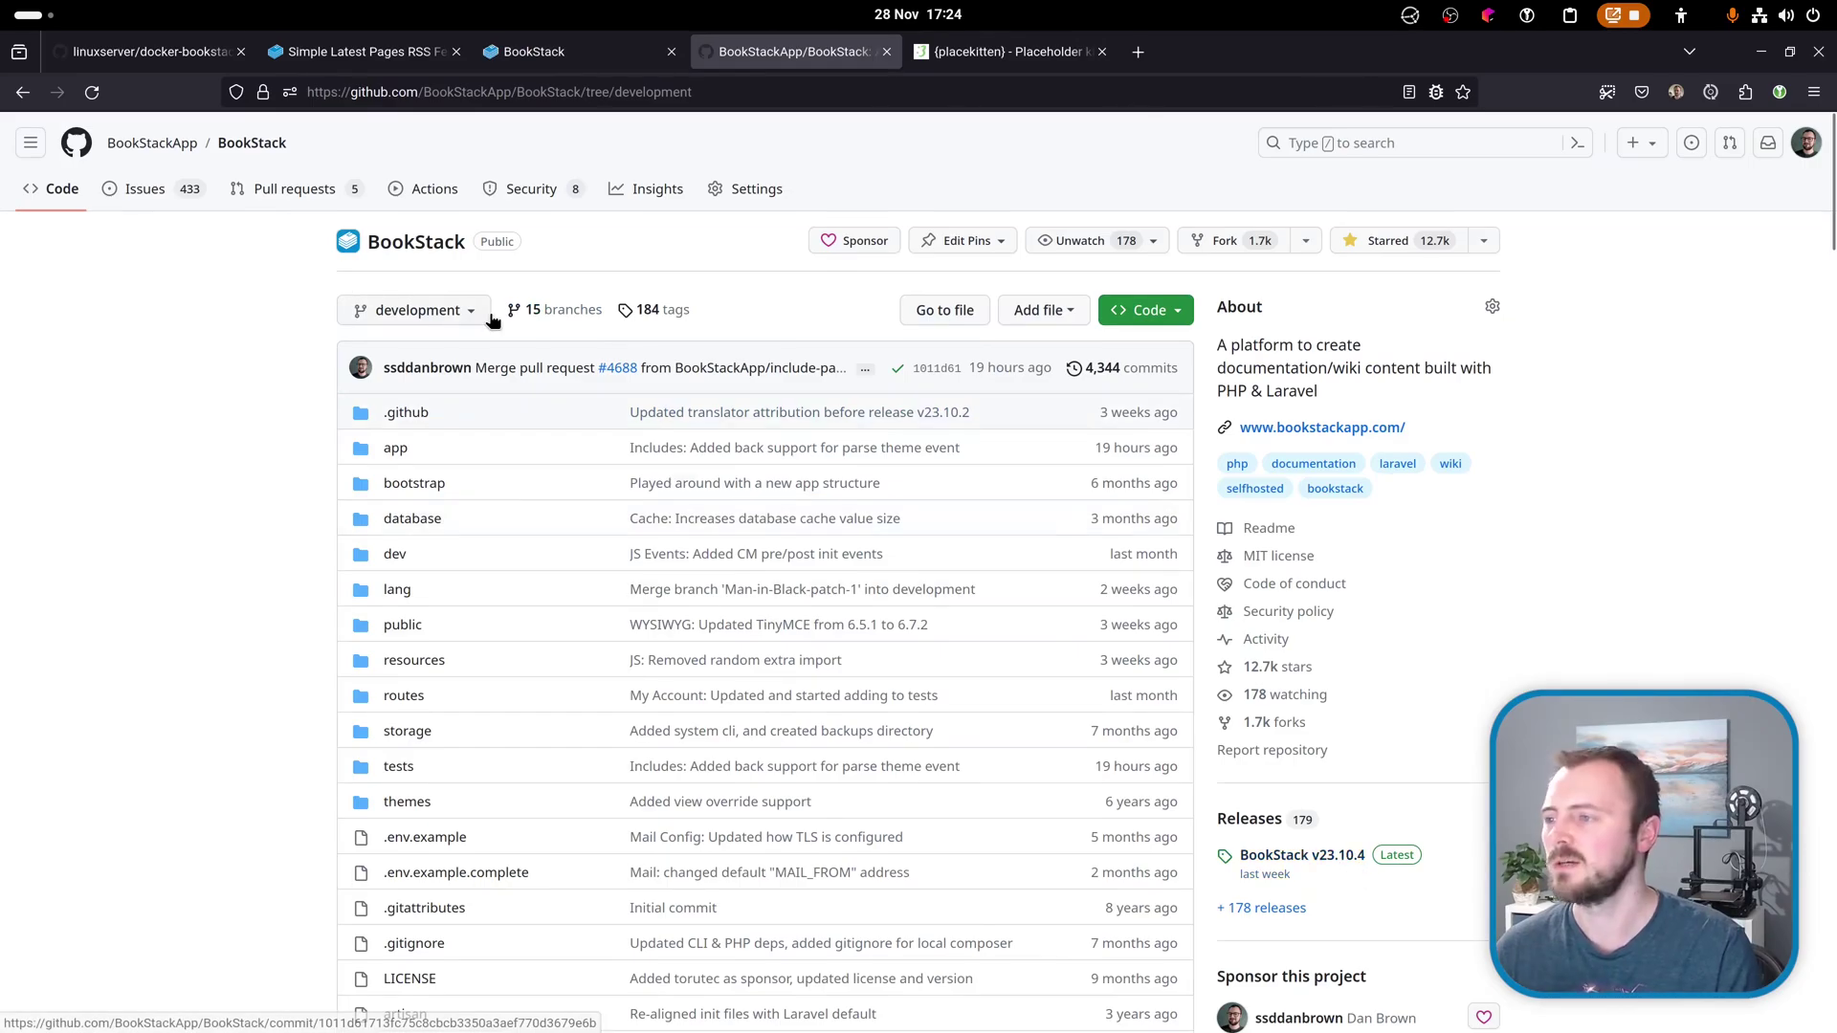
Switch the BookStack repository to tag v23.10.4.
{"action": "left_click", "coordinate": [459, 309]}
{"action": "left_click", "coordinate": [455, 435]}
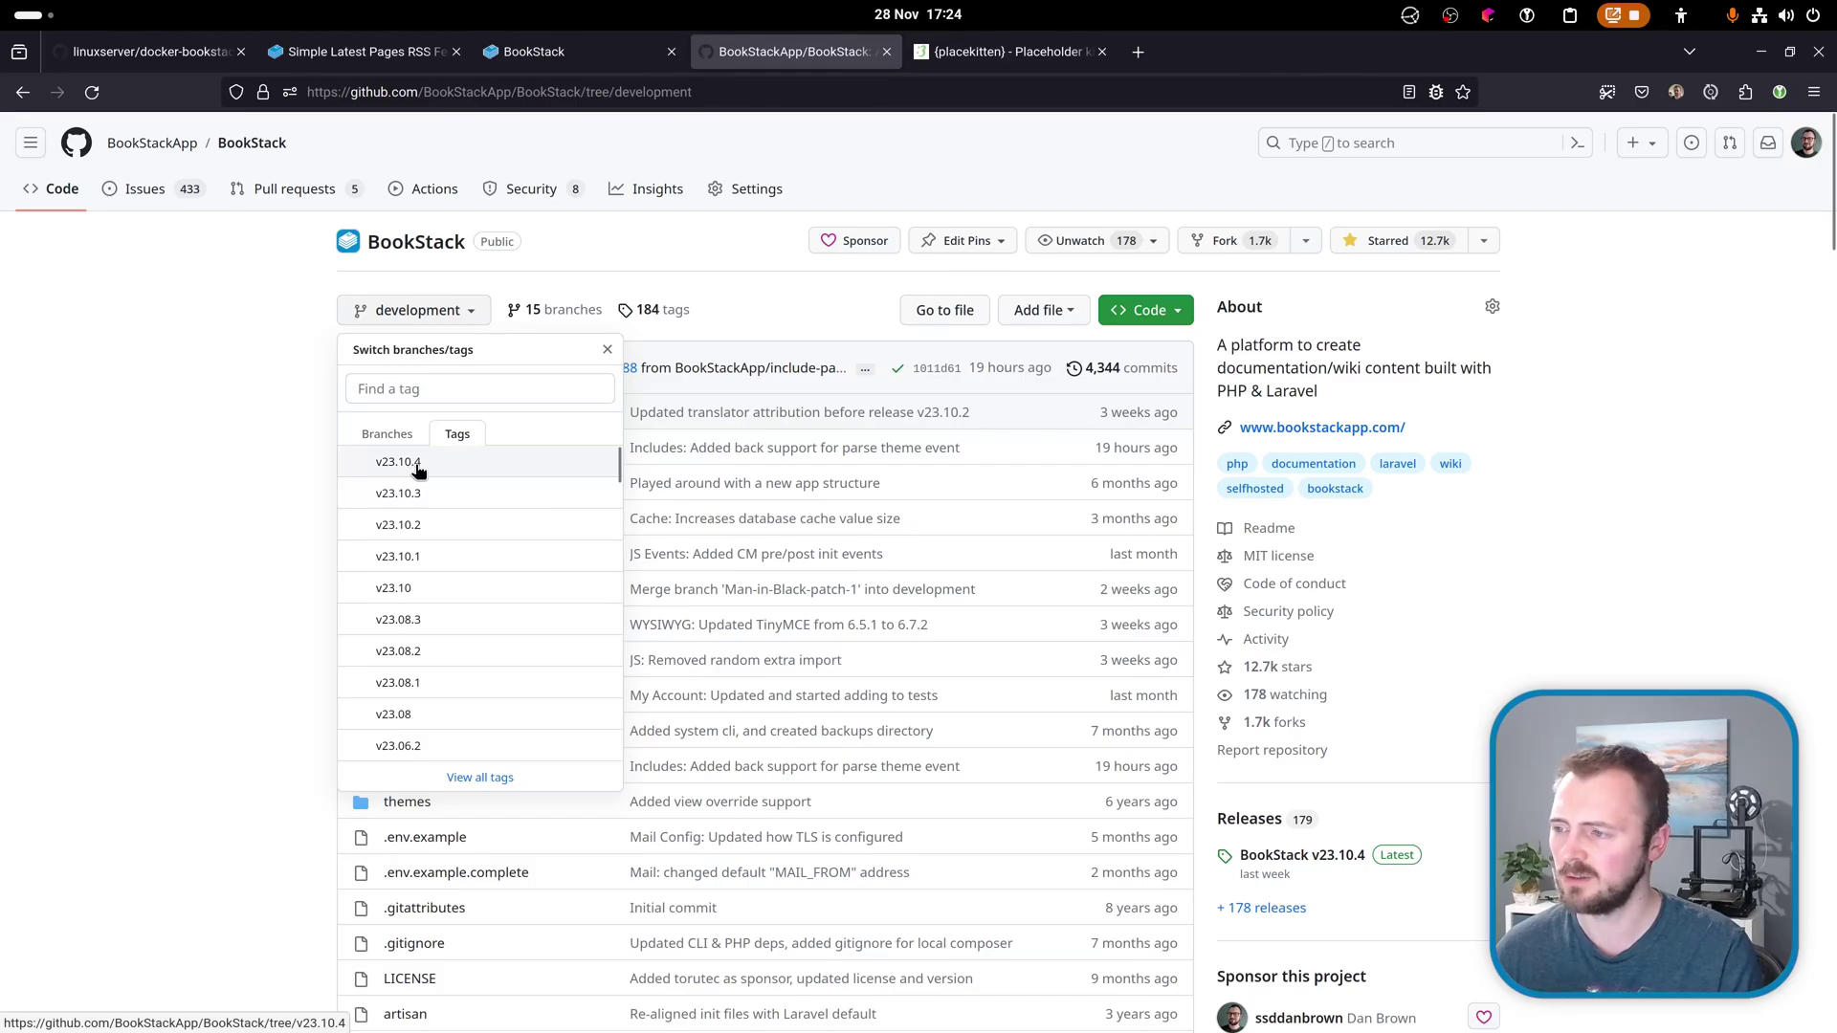
{"action": "left_click", "coordinate": [418, 464]}
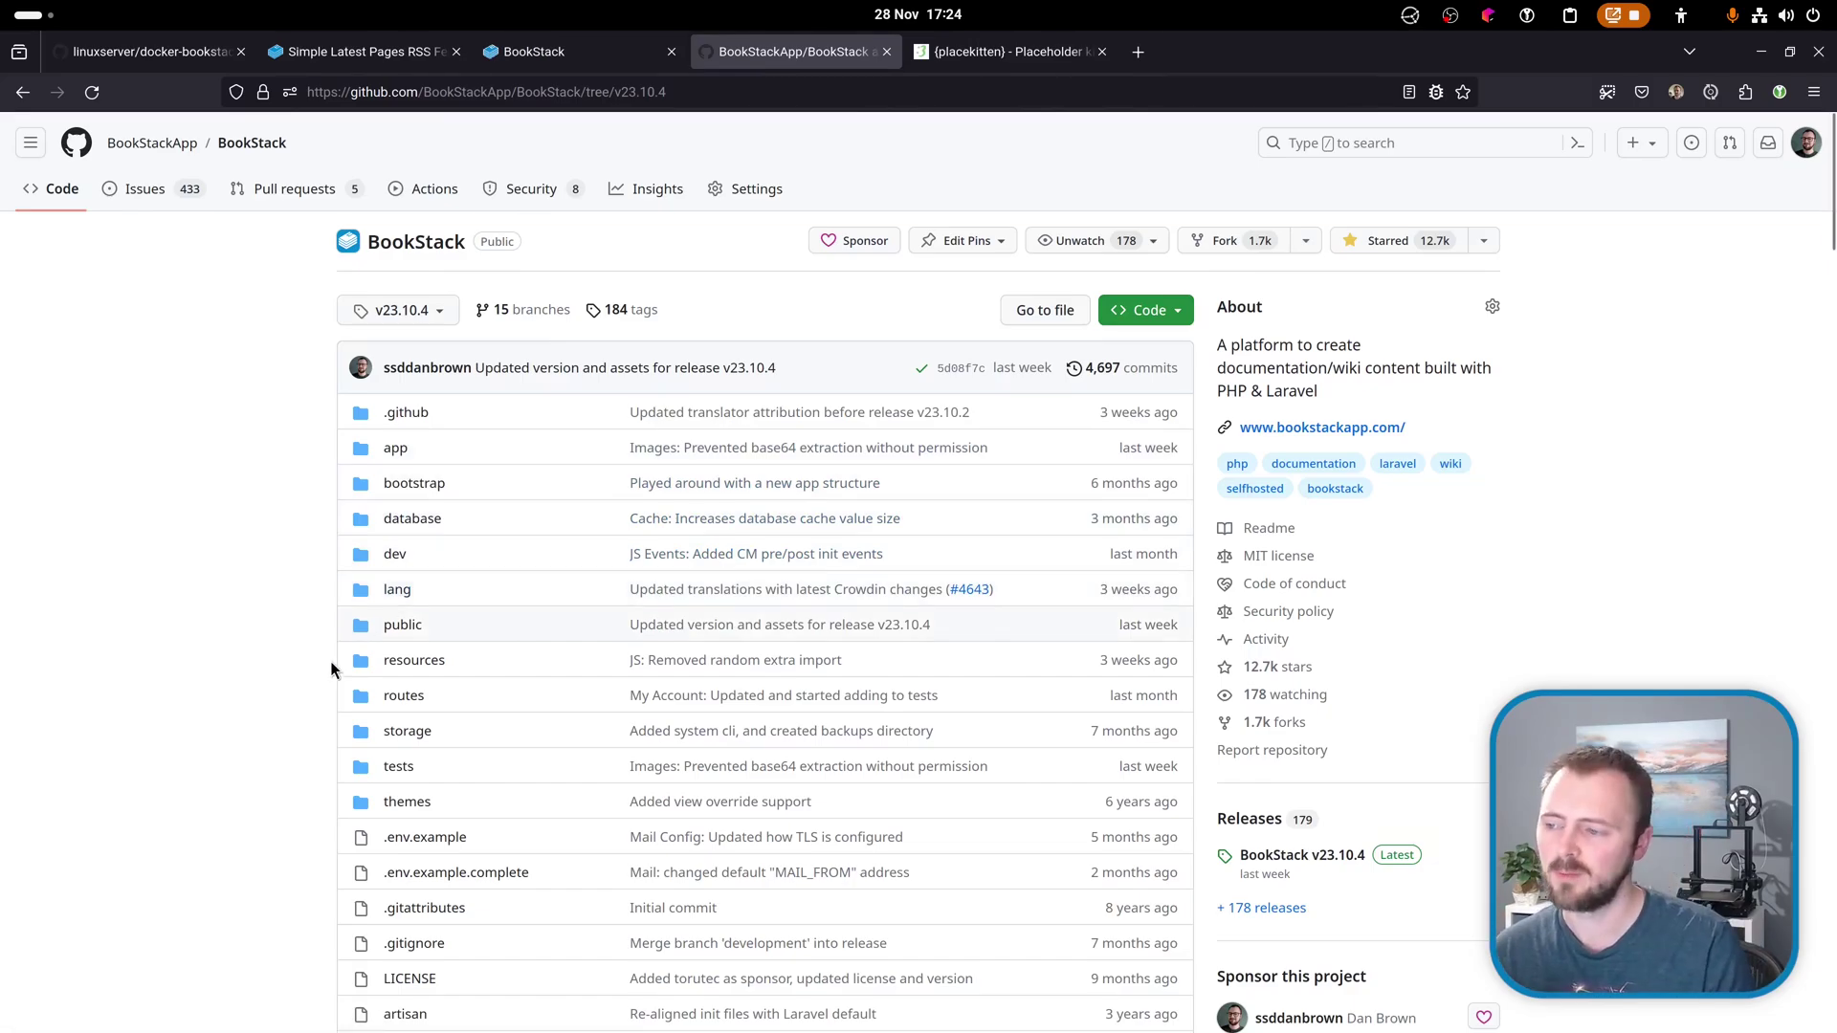
Open resources/views/layouts/parts/footer.blade.php and copy all seven lines of its code.
{"action": "left_click", "coordinate": [414, 666]}
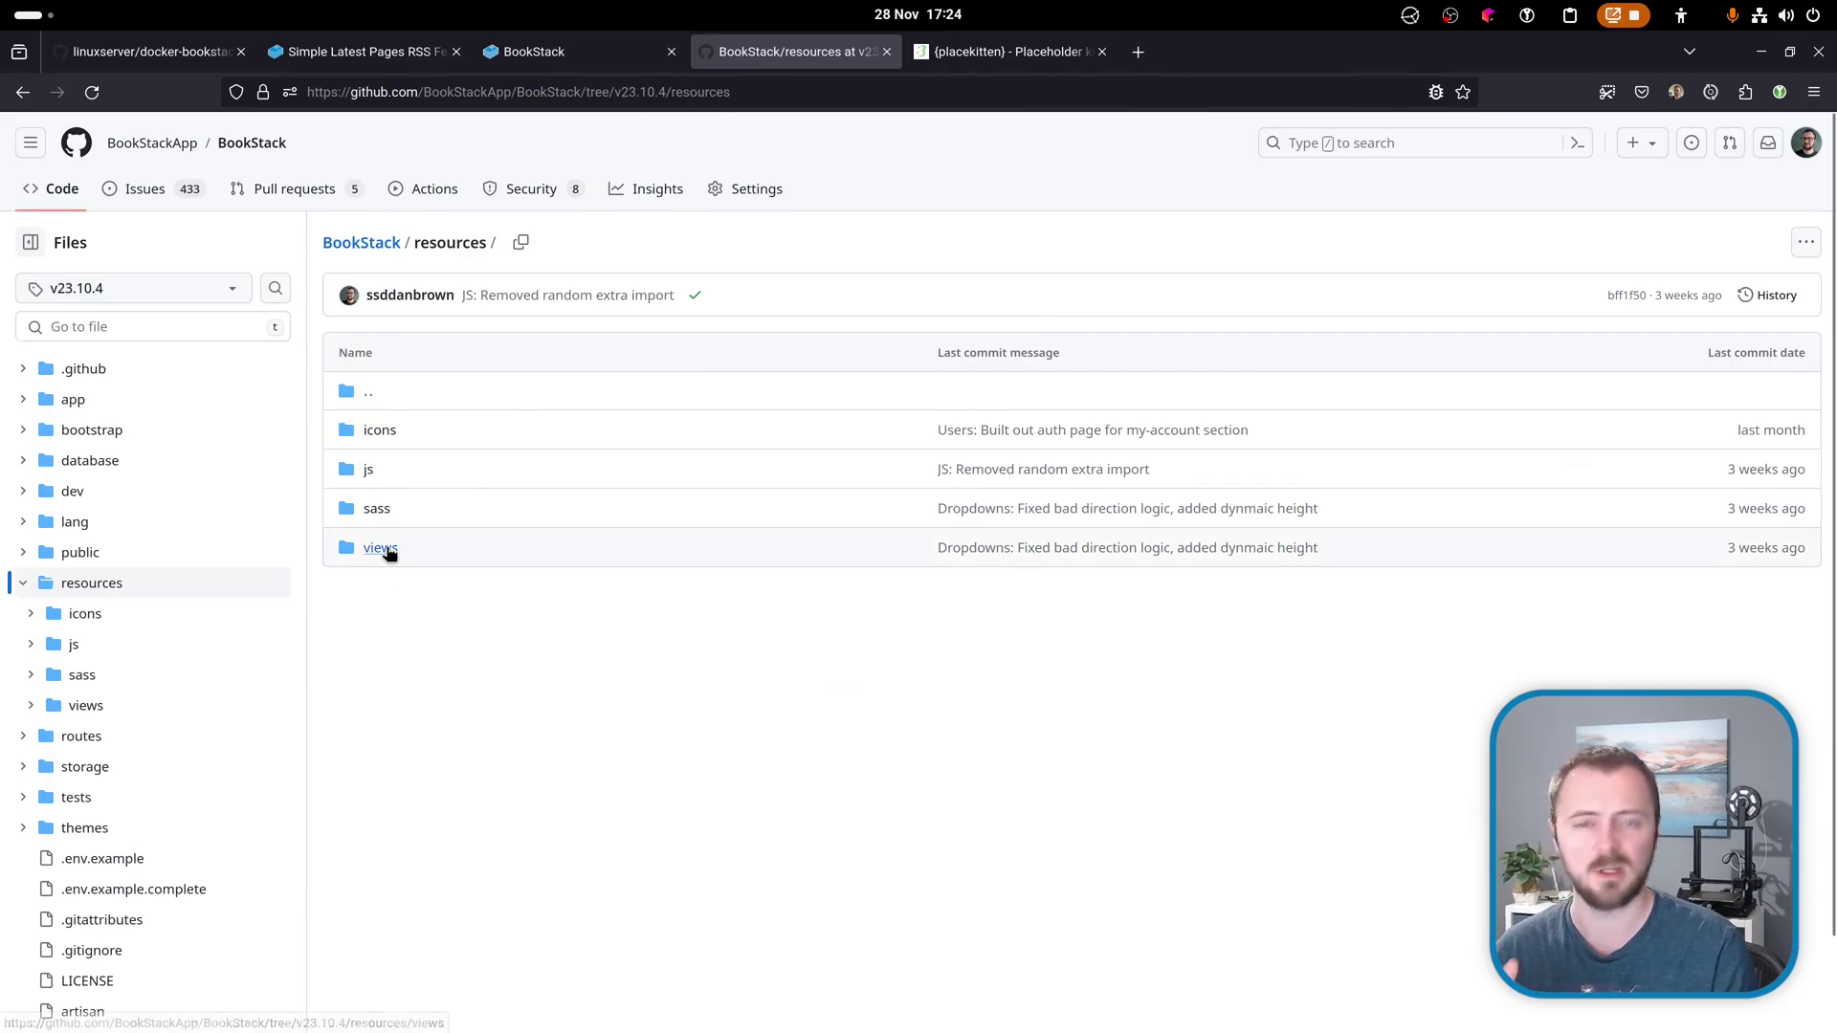
{"action": "left_click", "coordinate": [382, 549]}
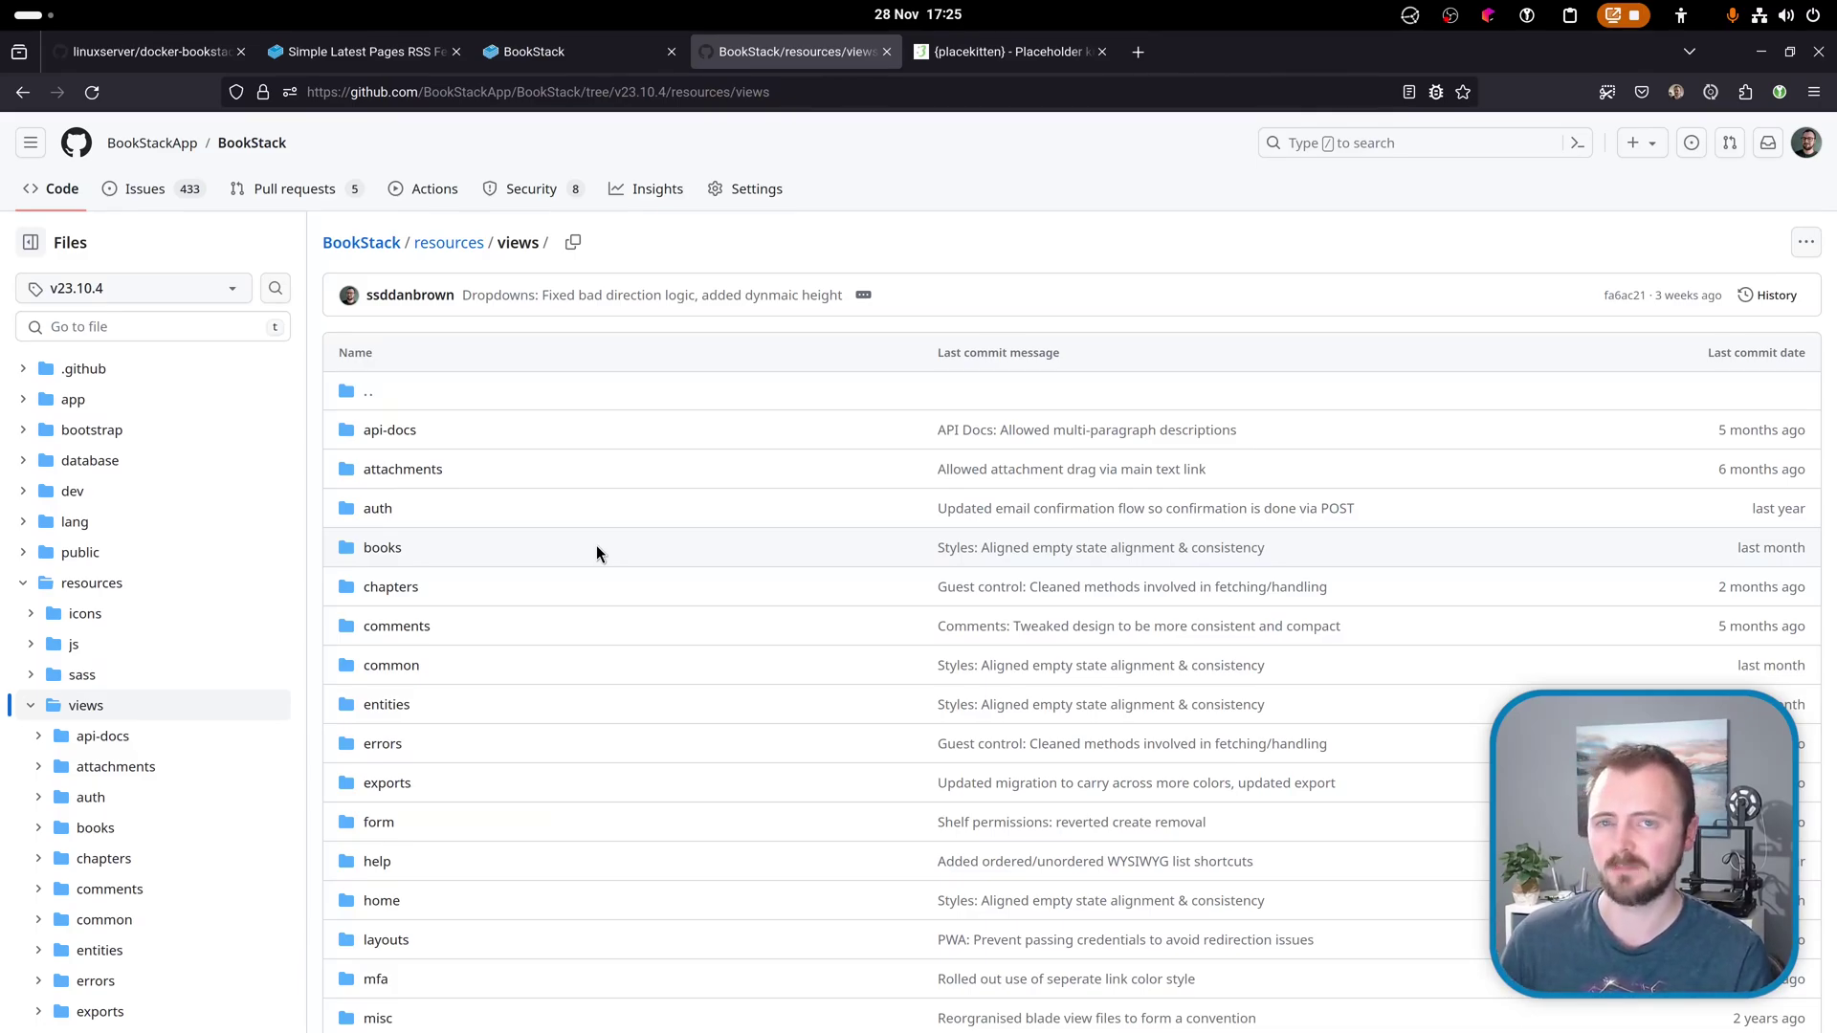
{"action": "scroll", "coordinate": [685, 543], "scroll_direction": "down", "scroll_amount": 2}
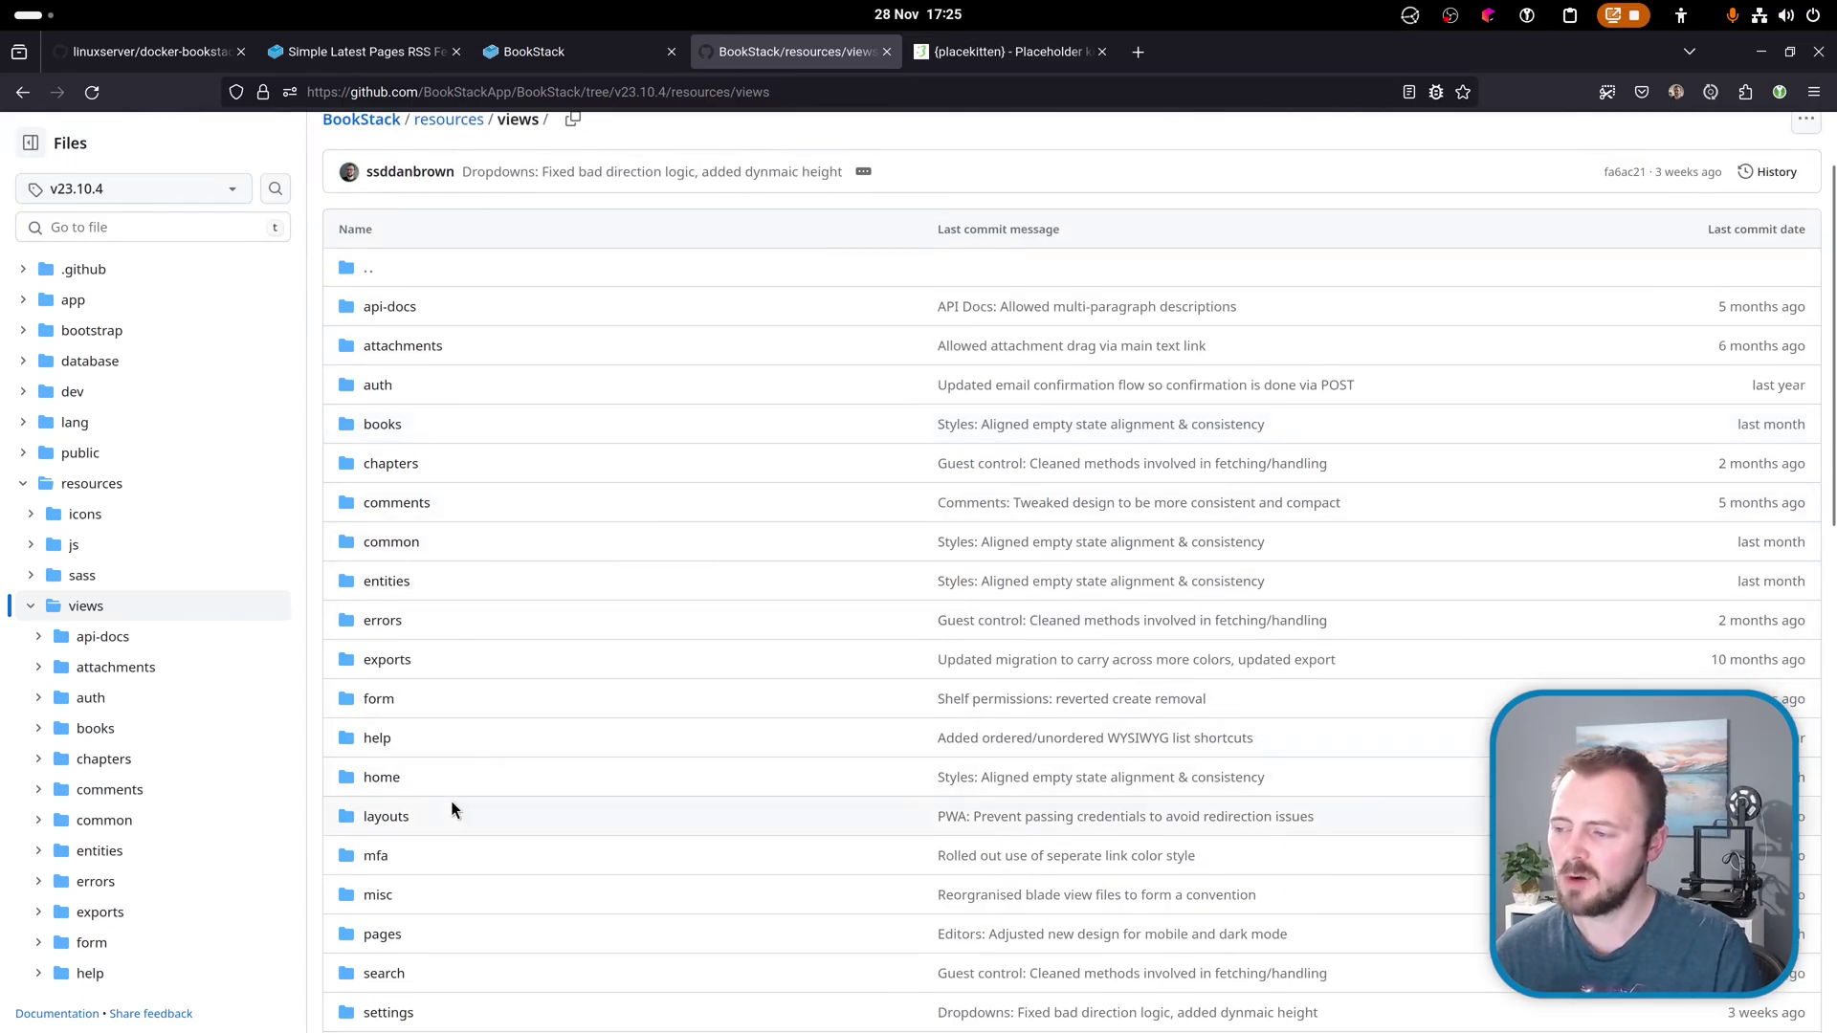
{"action": "left_click", "coordinate": [402, 816]}
{"action": "left_click", "coordinate": [380, 333]}
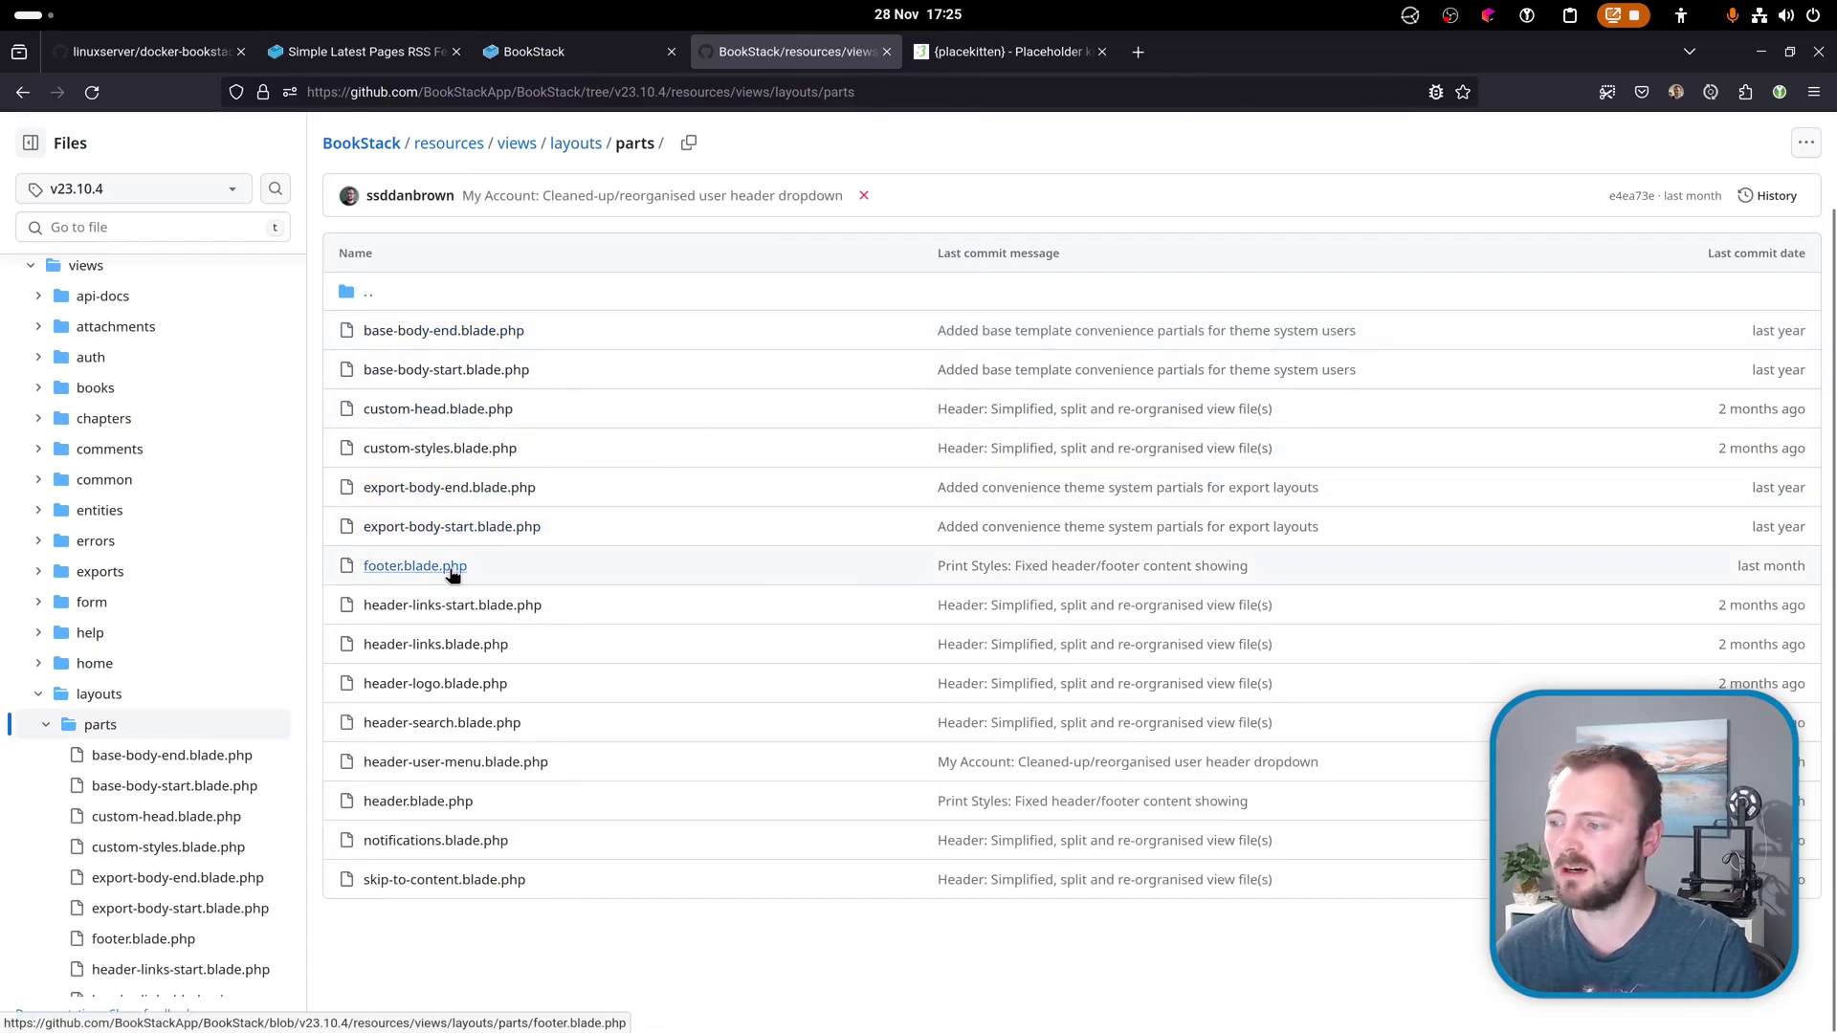
{"action": "left_click", "coordinate": [452, 570]}
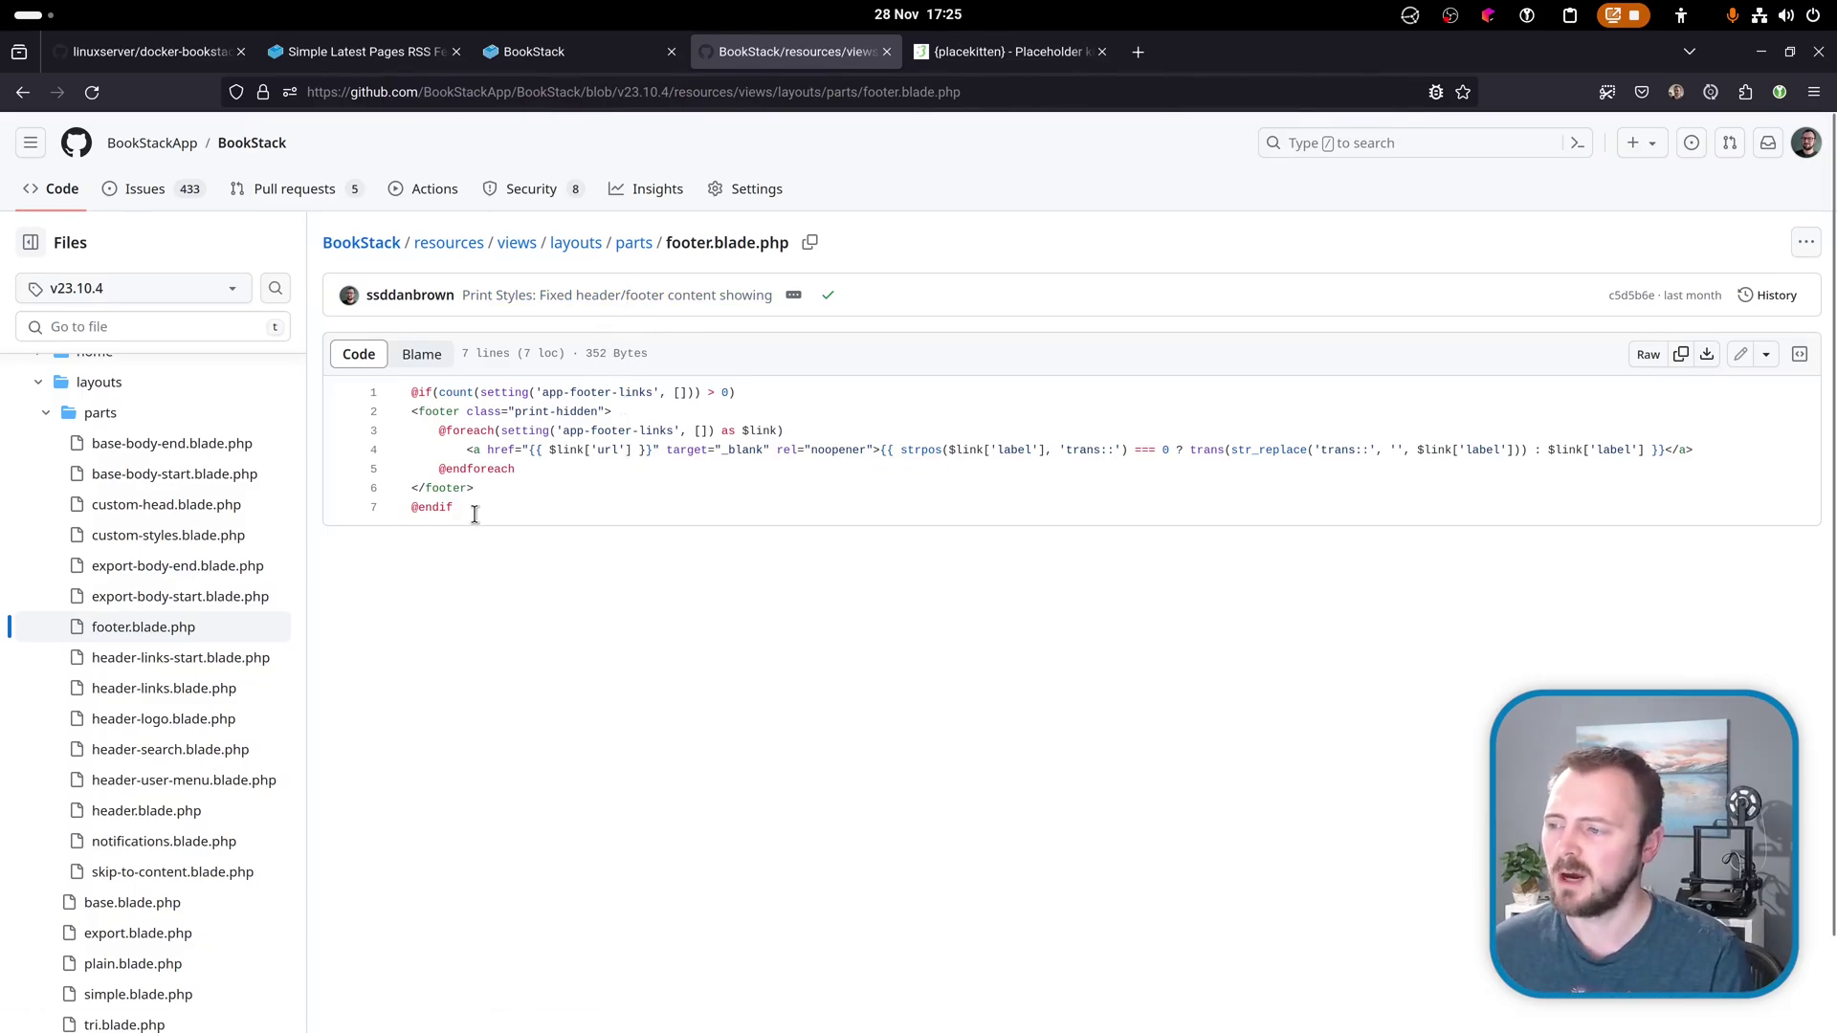
{"action": "left_click_drag", "start_coordinate": [475, 515], "coordinate": [398, 390]}
{"action": "right_click", "coordinate": [469, 423]}
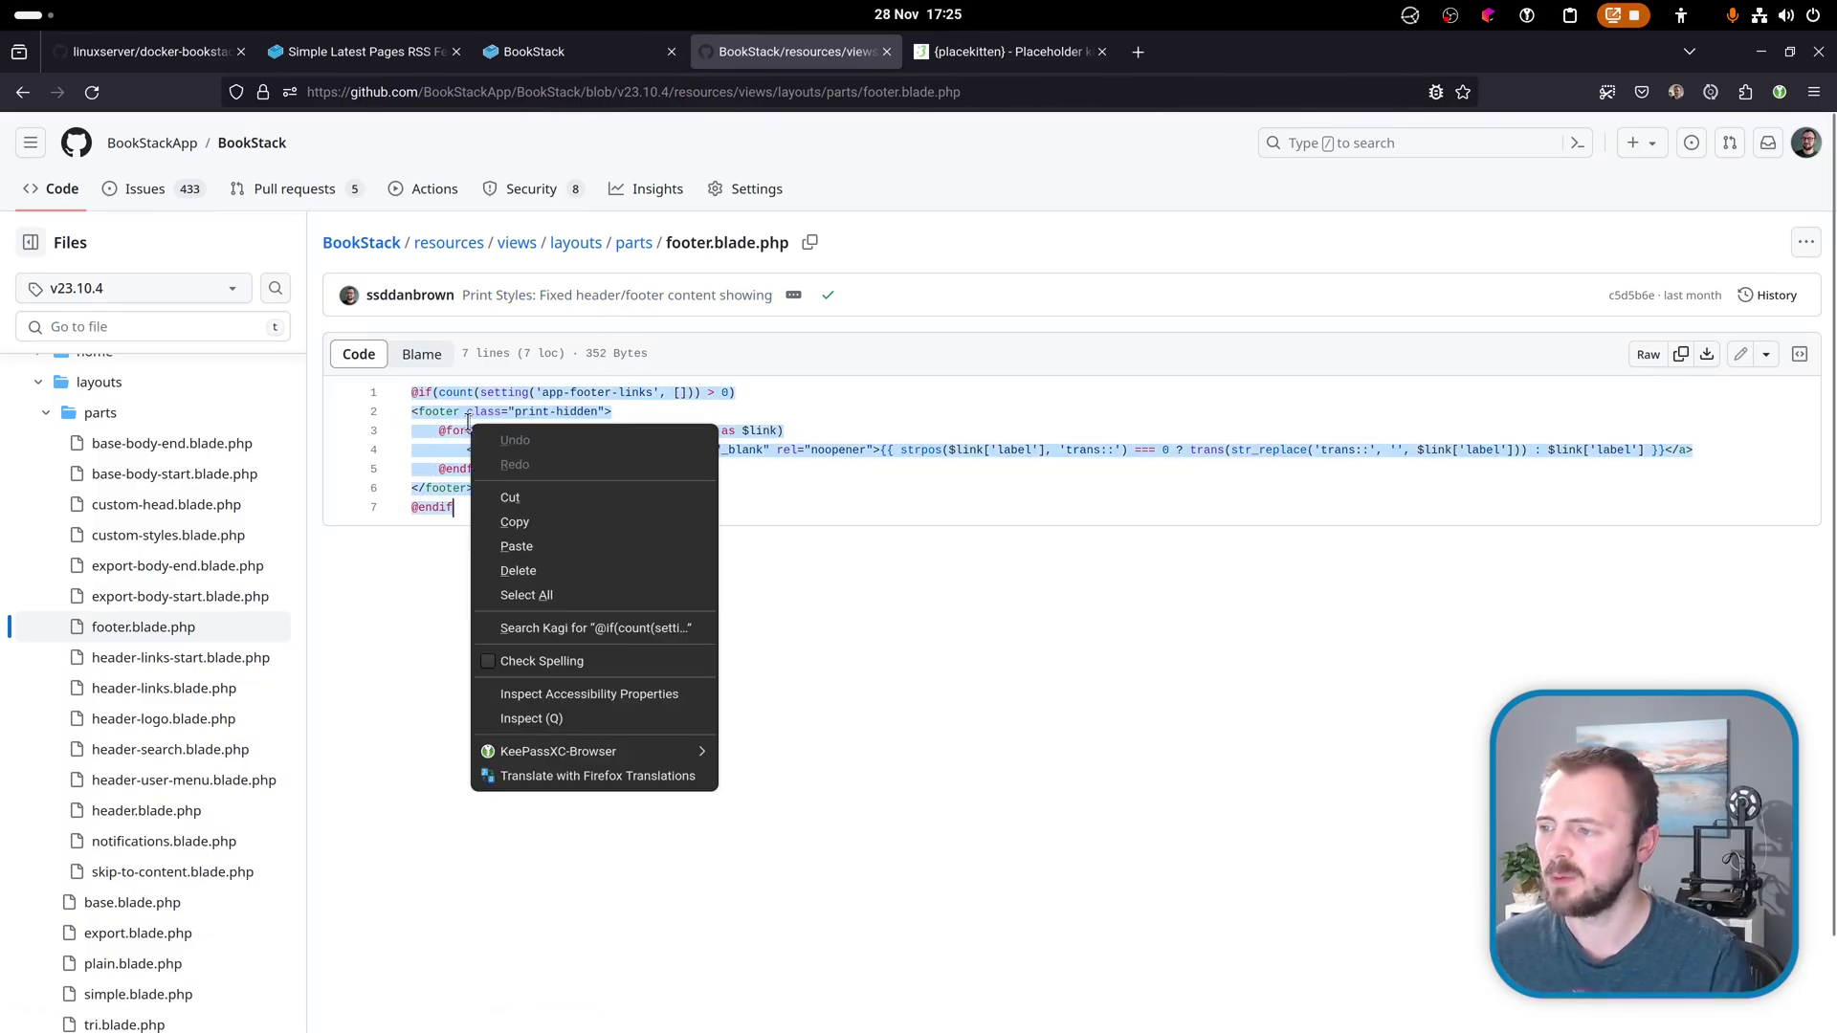
{"action": "left_click", "coordinate": [551, 523]}
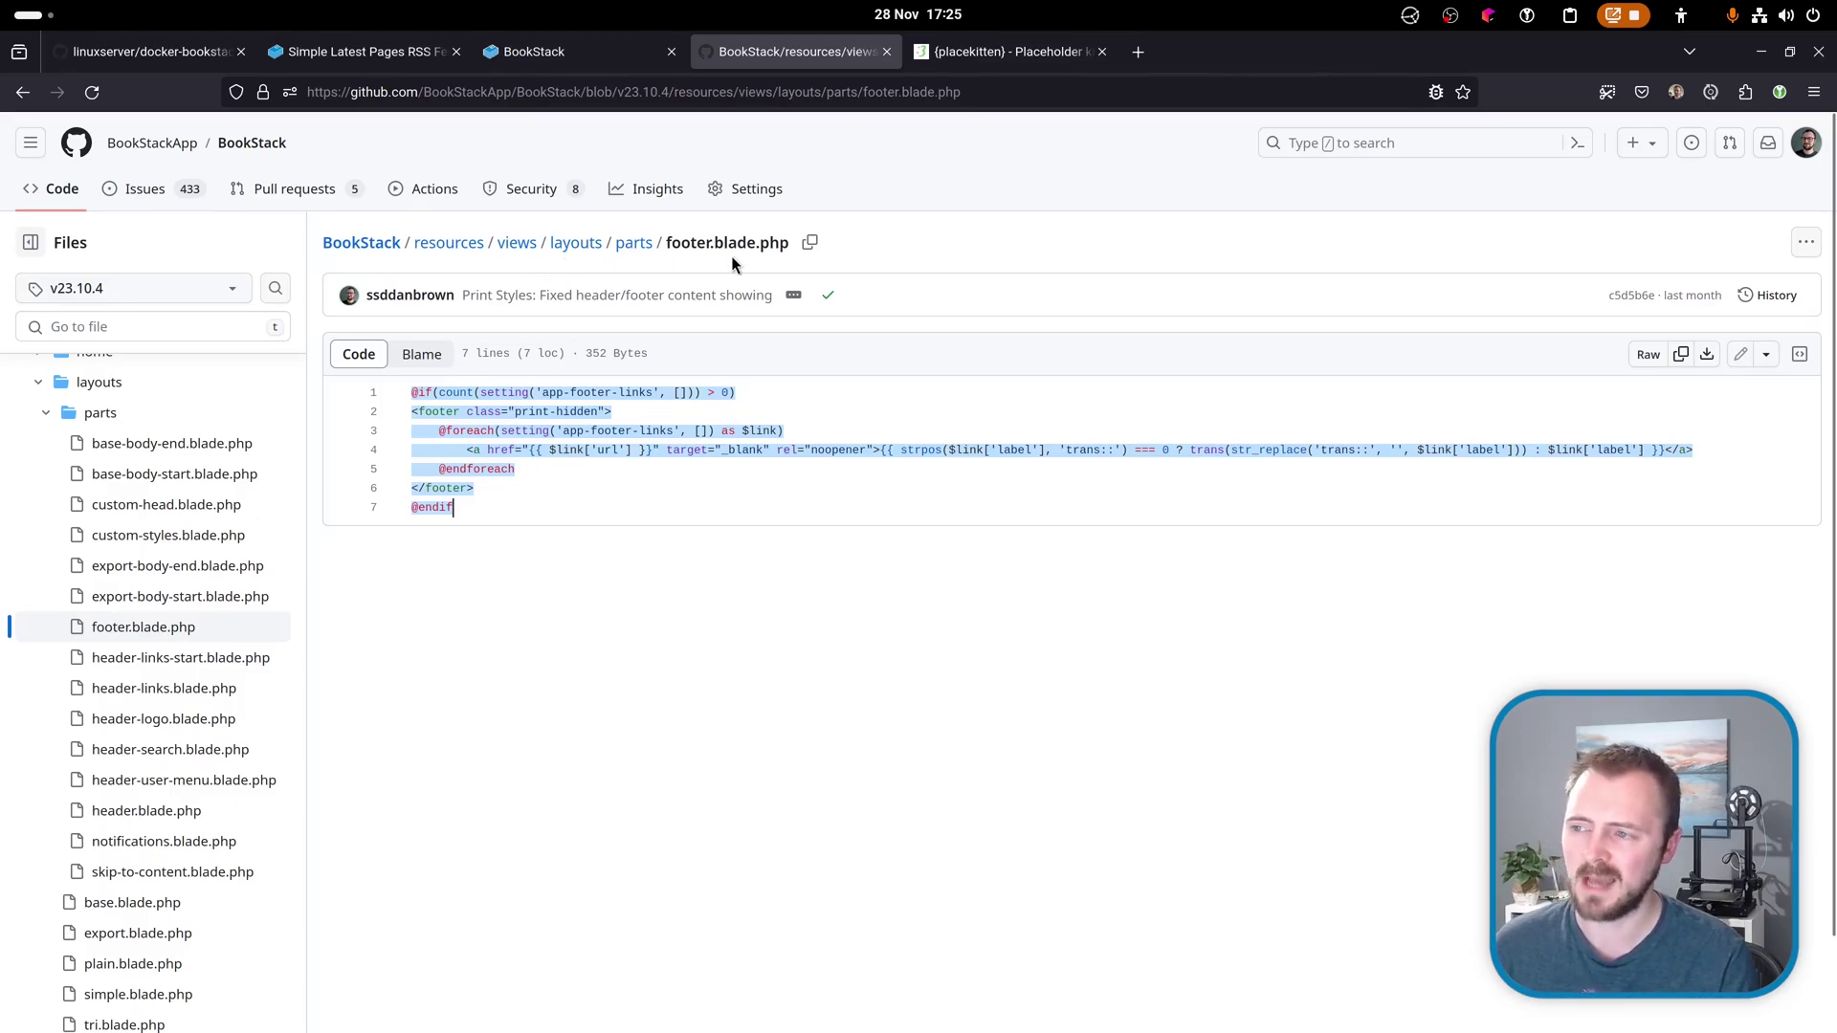
Create layouts/parts/footer.blade.php under themes/mytheme and paste the default footer template.
{"action": "key", "text": "alt+Tab"}
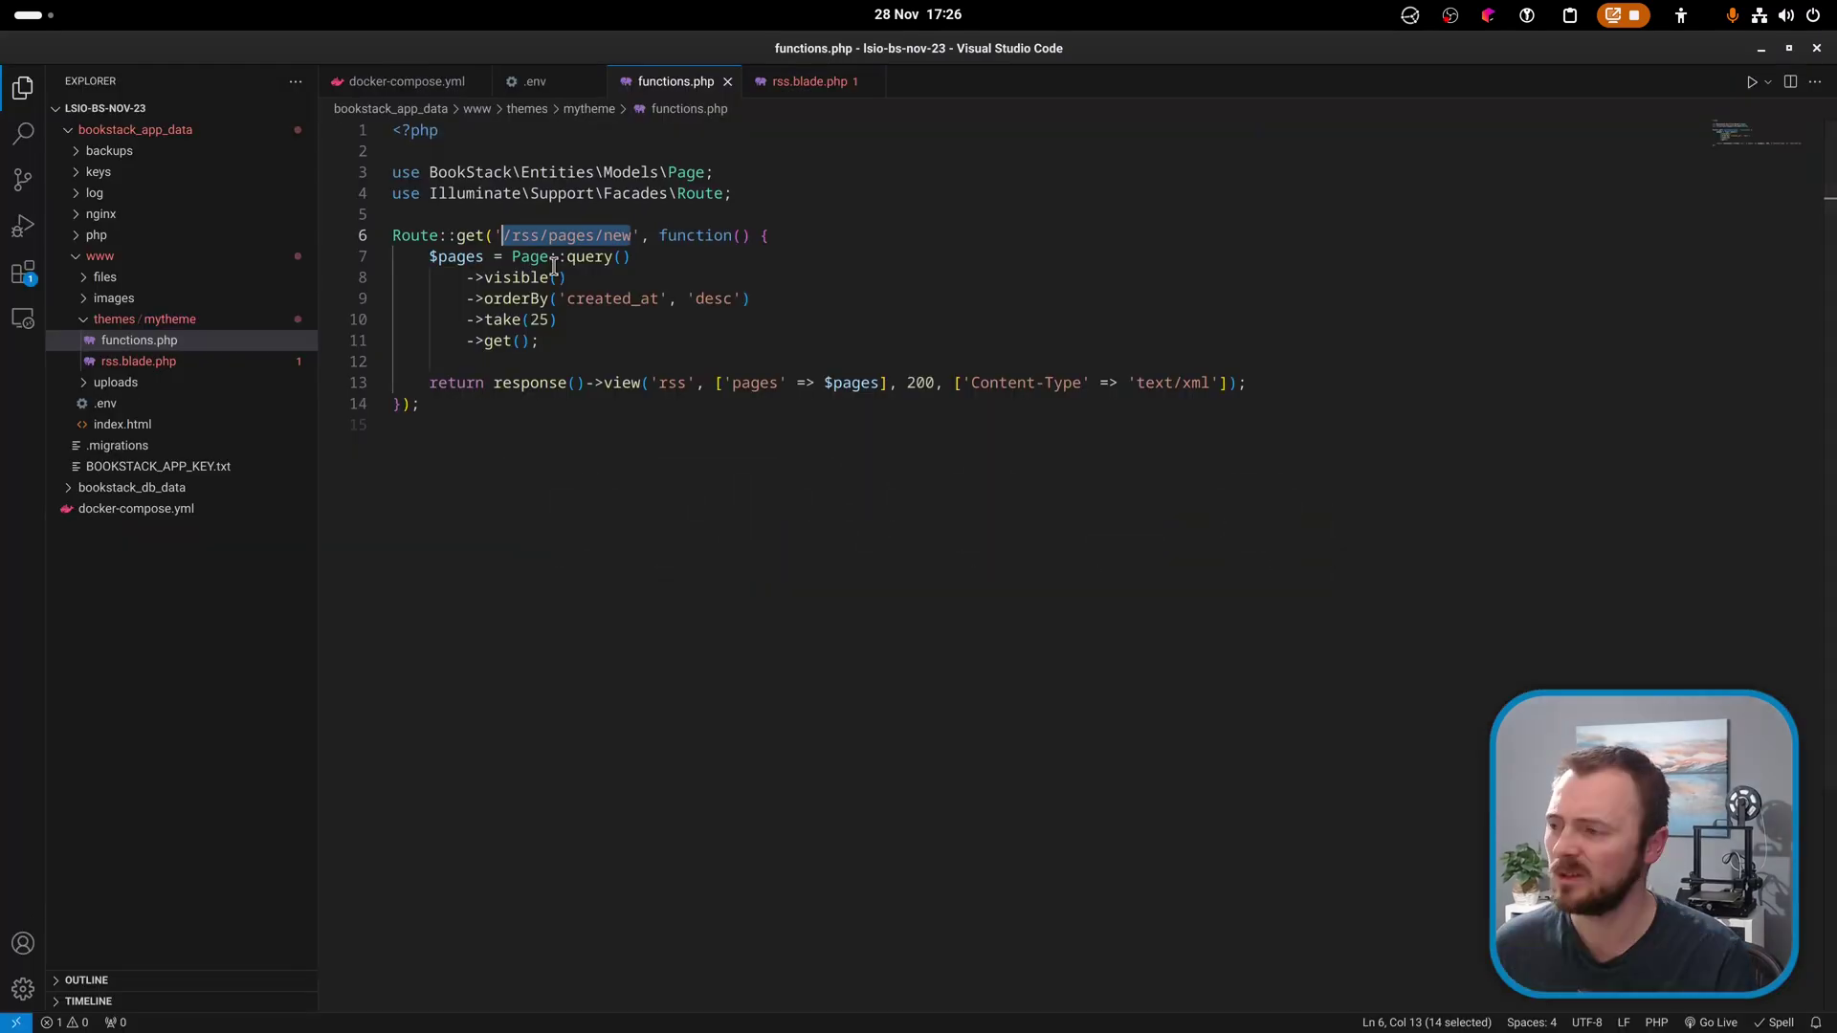
{"action": "right_click", "coordinate": [232, 327]}
{"action": "left_click", "coordinate": [348, 361]}
{"action": "type", "text": "layouts/parts"}
{"action": "key", "text": "Return"}
{"action": "right_click", "coordinate": [210, 341]}
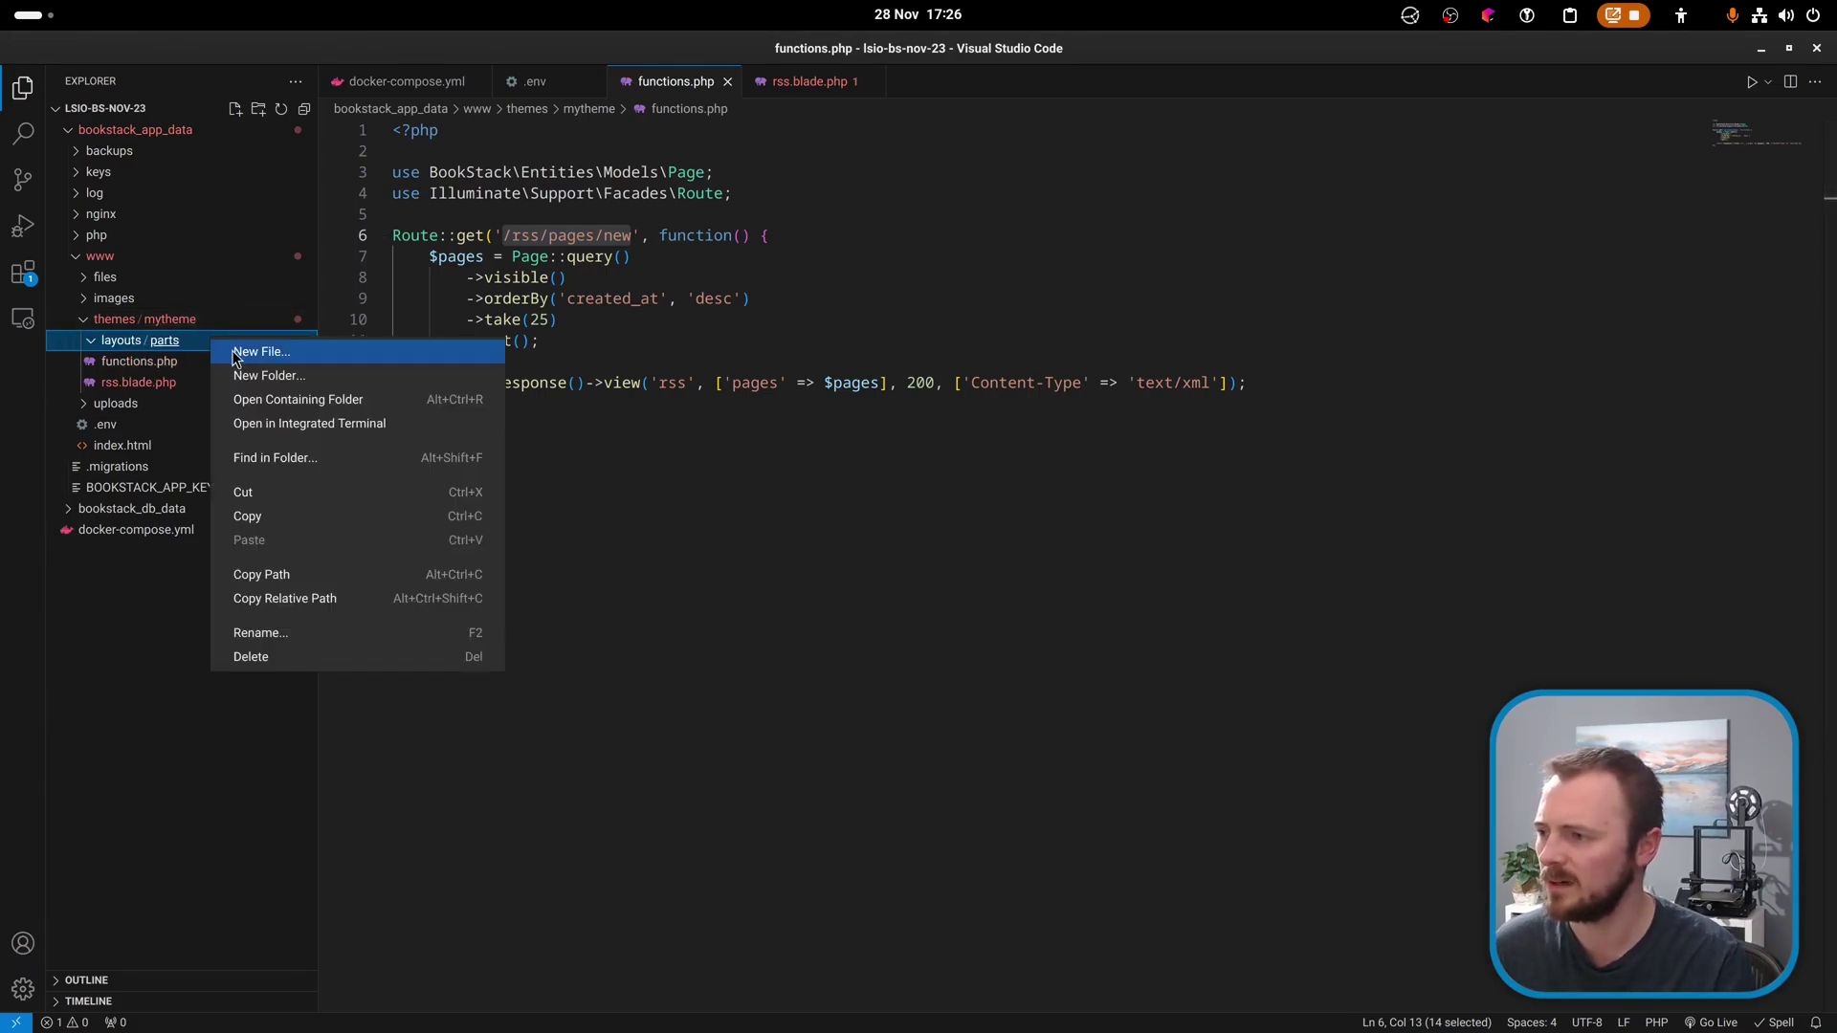
{"action": "left_click", "coordinate": [251, 354]}
{"action": "type", "text": "footer.blade.php"}
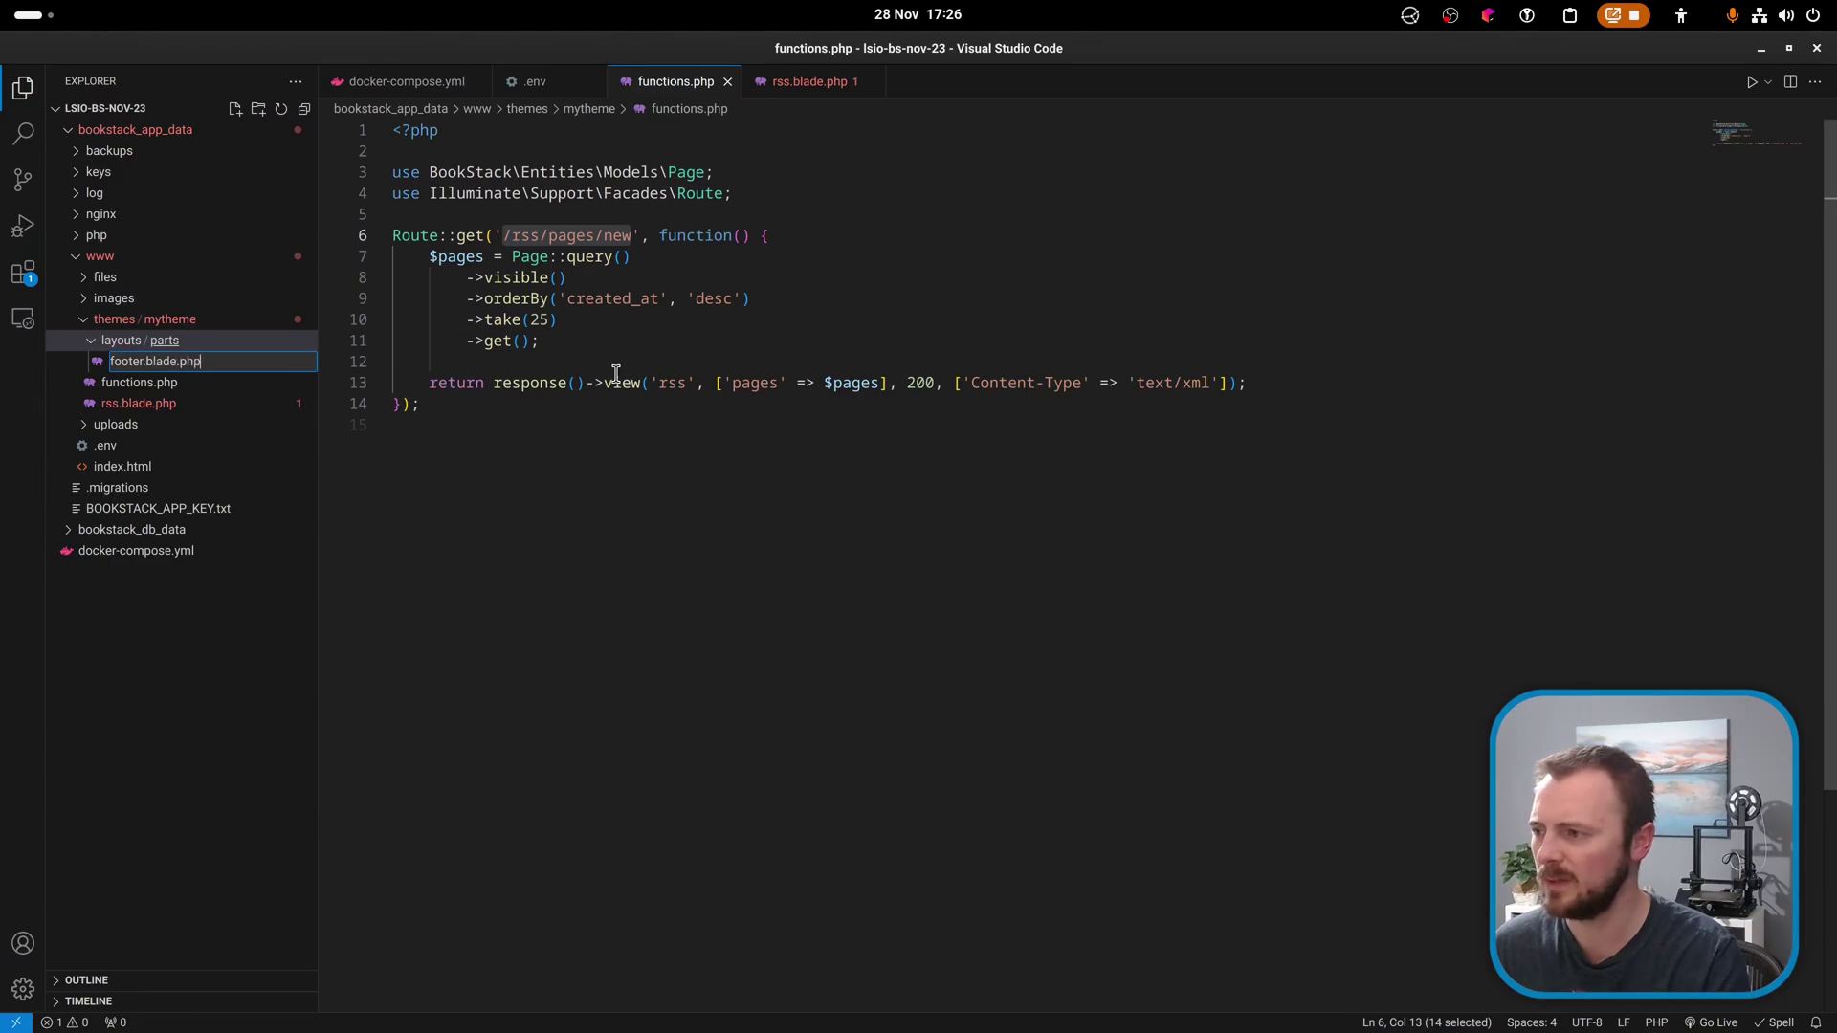
{"action": "key", "text": "Return"}
{"action": "key", "text": "ctrl+v"}
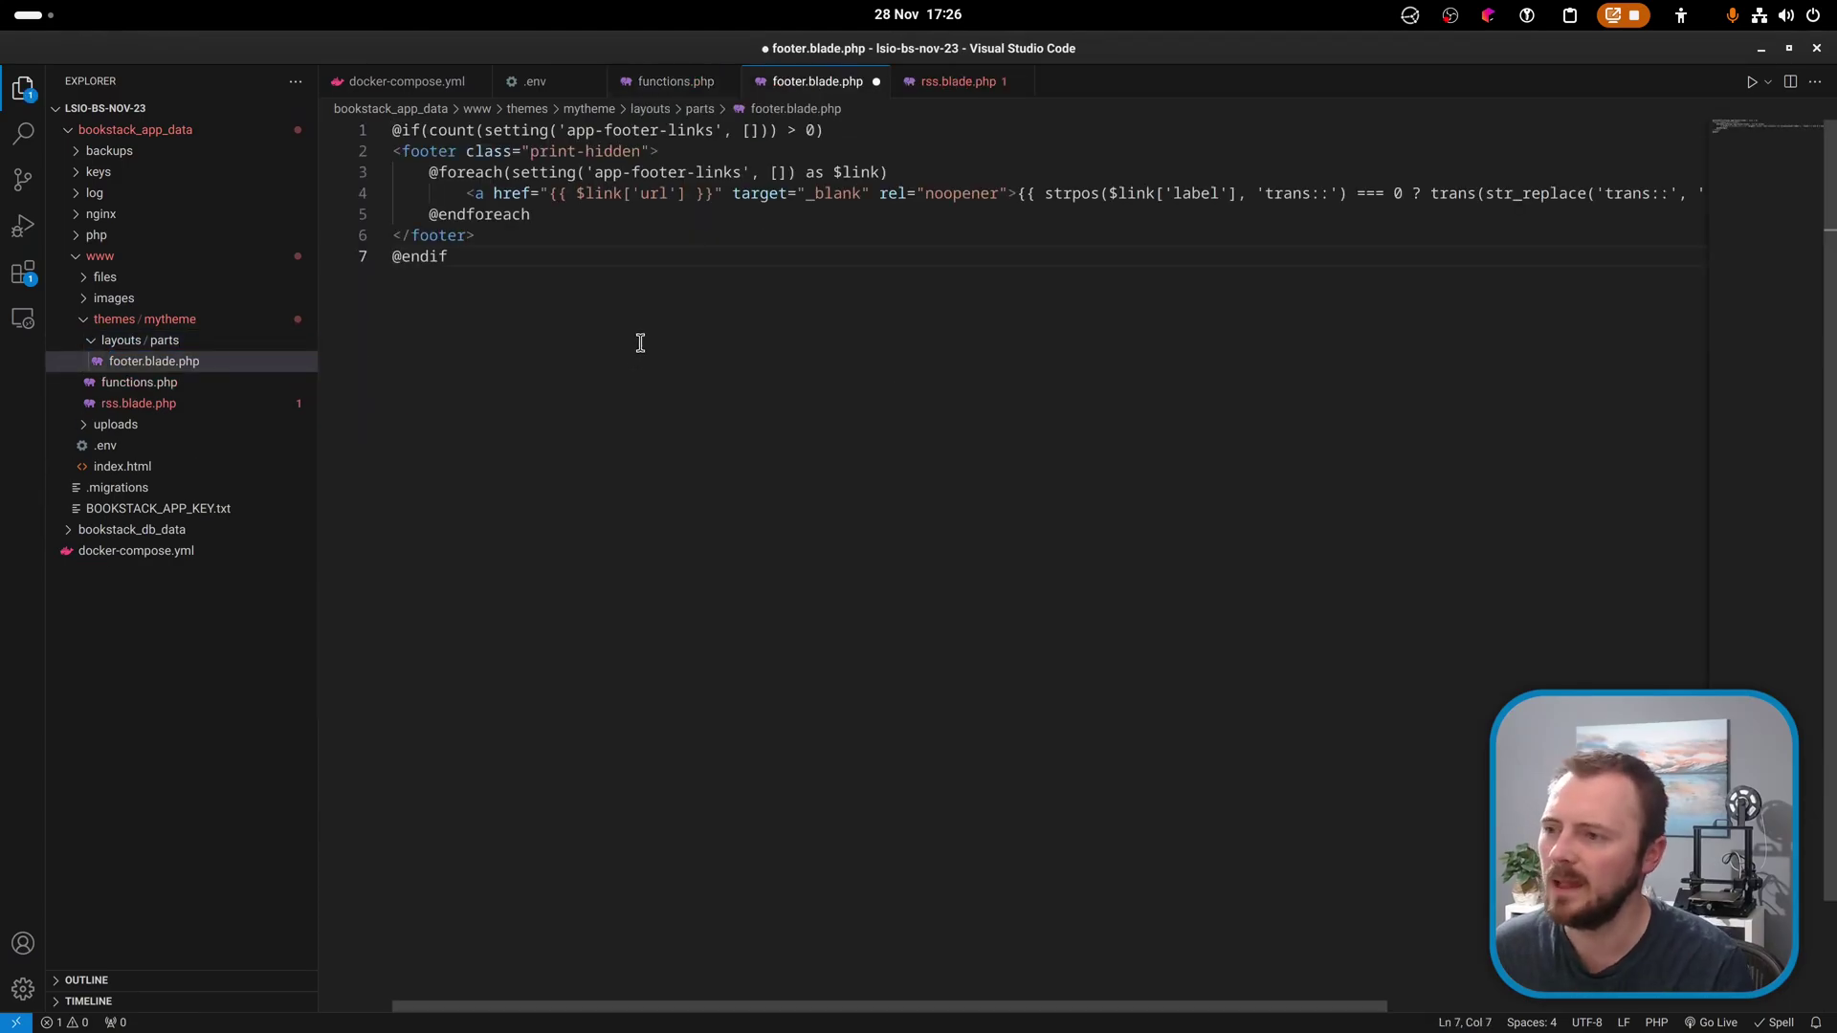
Add <p>Hello!</p> above the template, save, and reload BookStack to see it.
{"action": "left_click", "coordinate": [685, 130]}
{"action": "key", "text": "Home"}
{"action": "key", "text": "Return"}
{"action": "key", "text": "Return"}
{"action": "key", "text": "Up"}
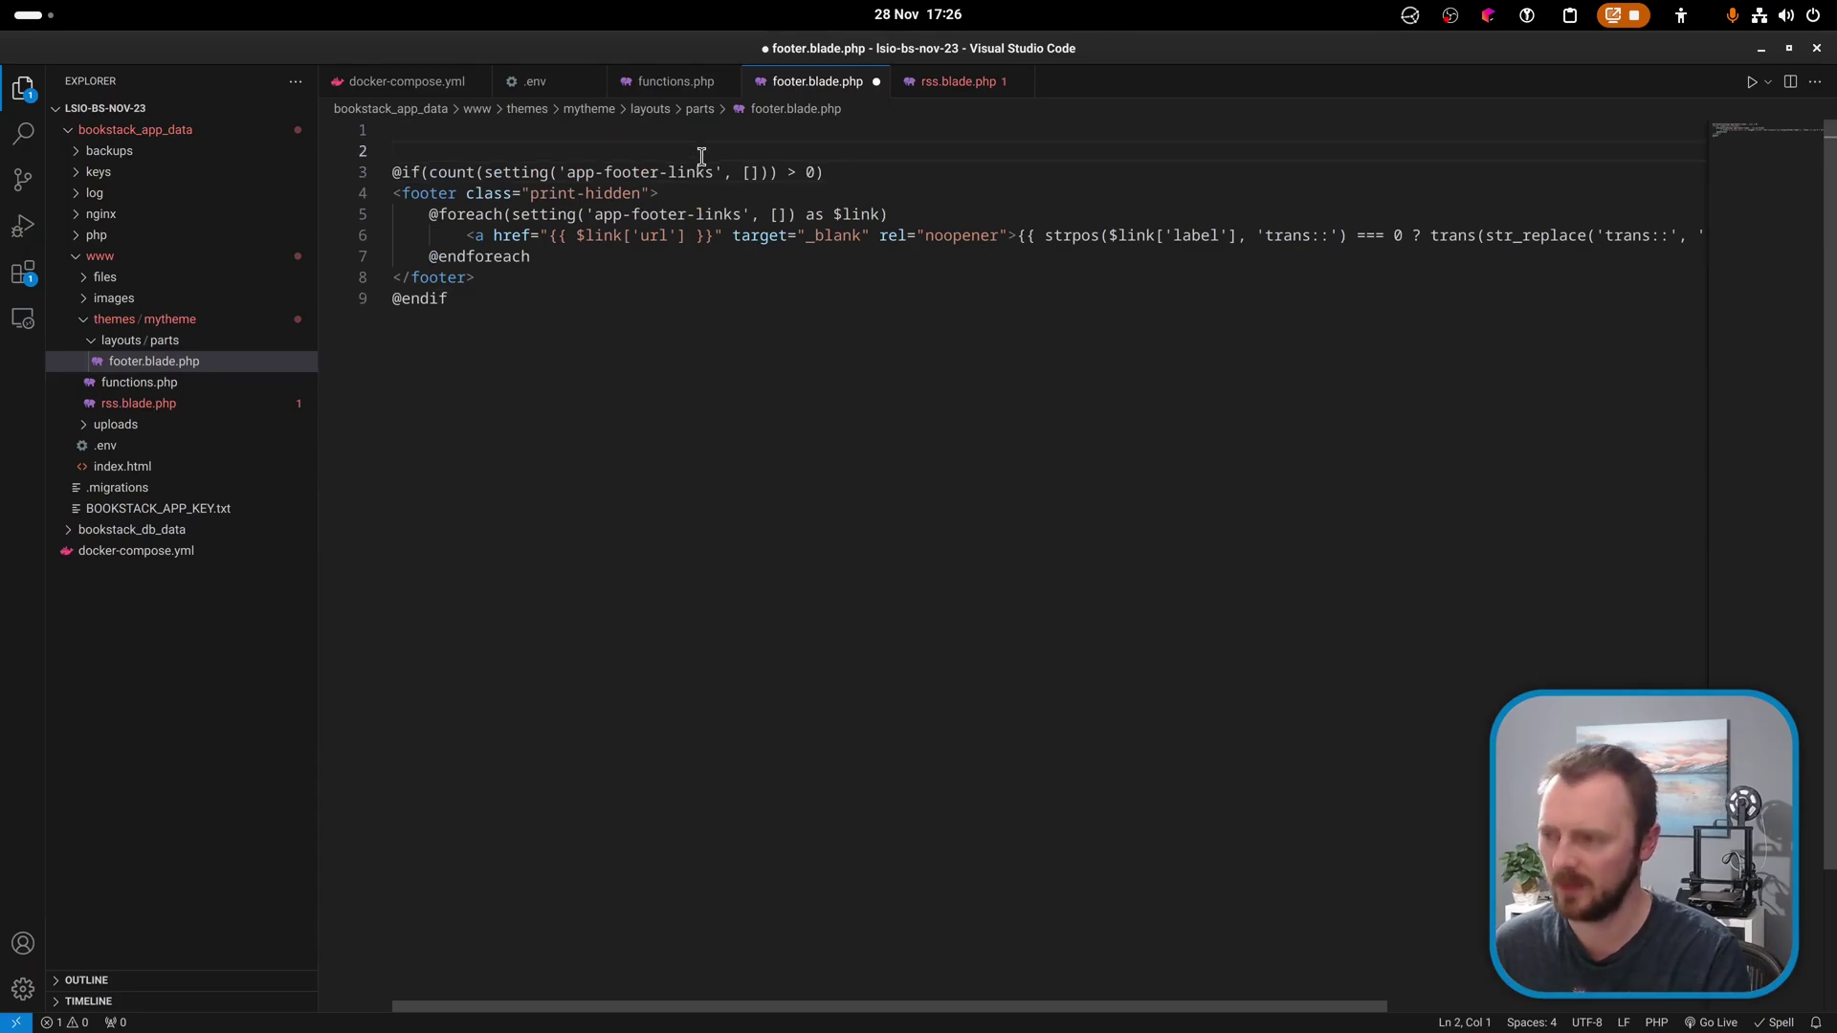
{"action": "key", "text": "Return"}
{"action": "key", "text": "Up"}
{"action": "type", "text": "p"}
{"action": "key", "text": "Tab"}
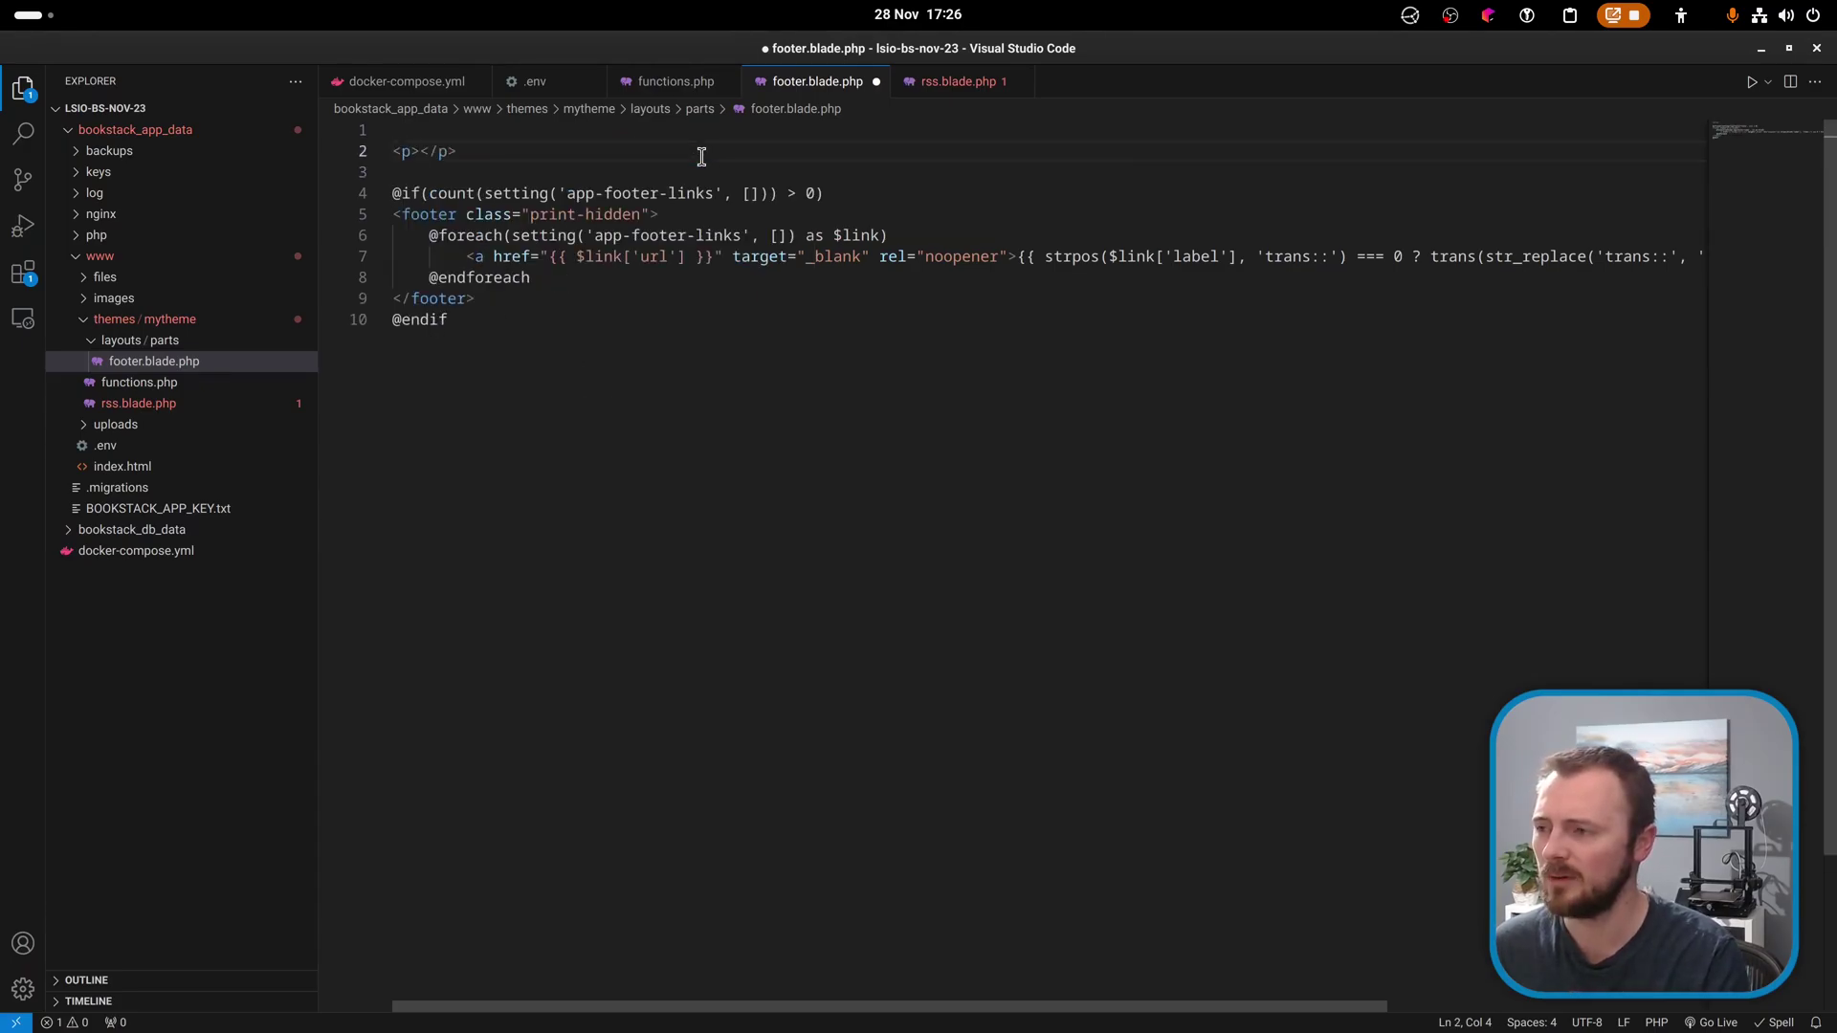
{"action": "type", "text": "Hello!"}
{"action": "key", "text": "ctrl+s"}
{"action": "key", "text": "alt+Tab"}
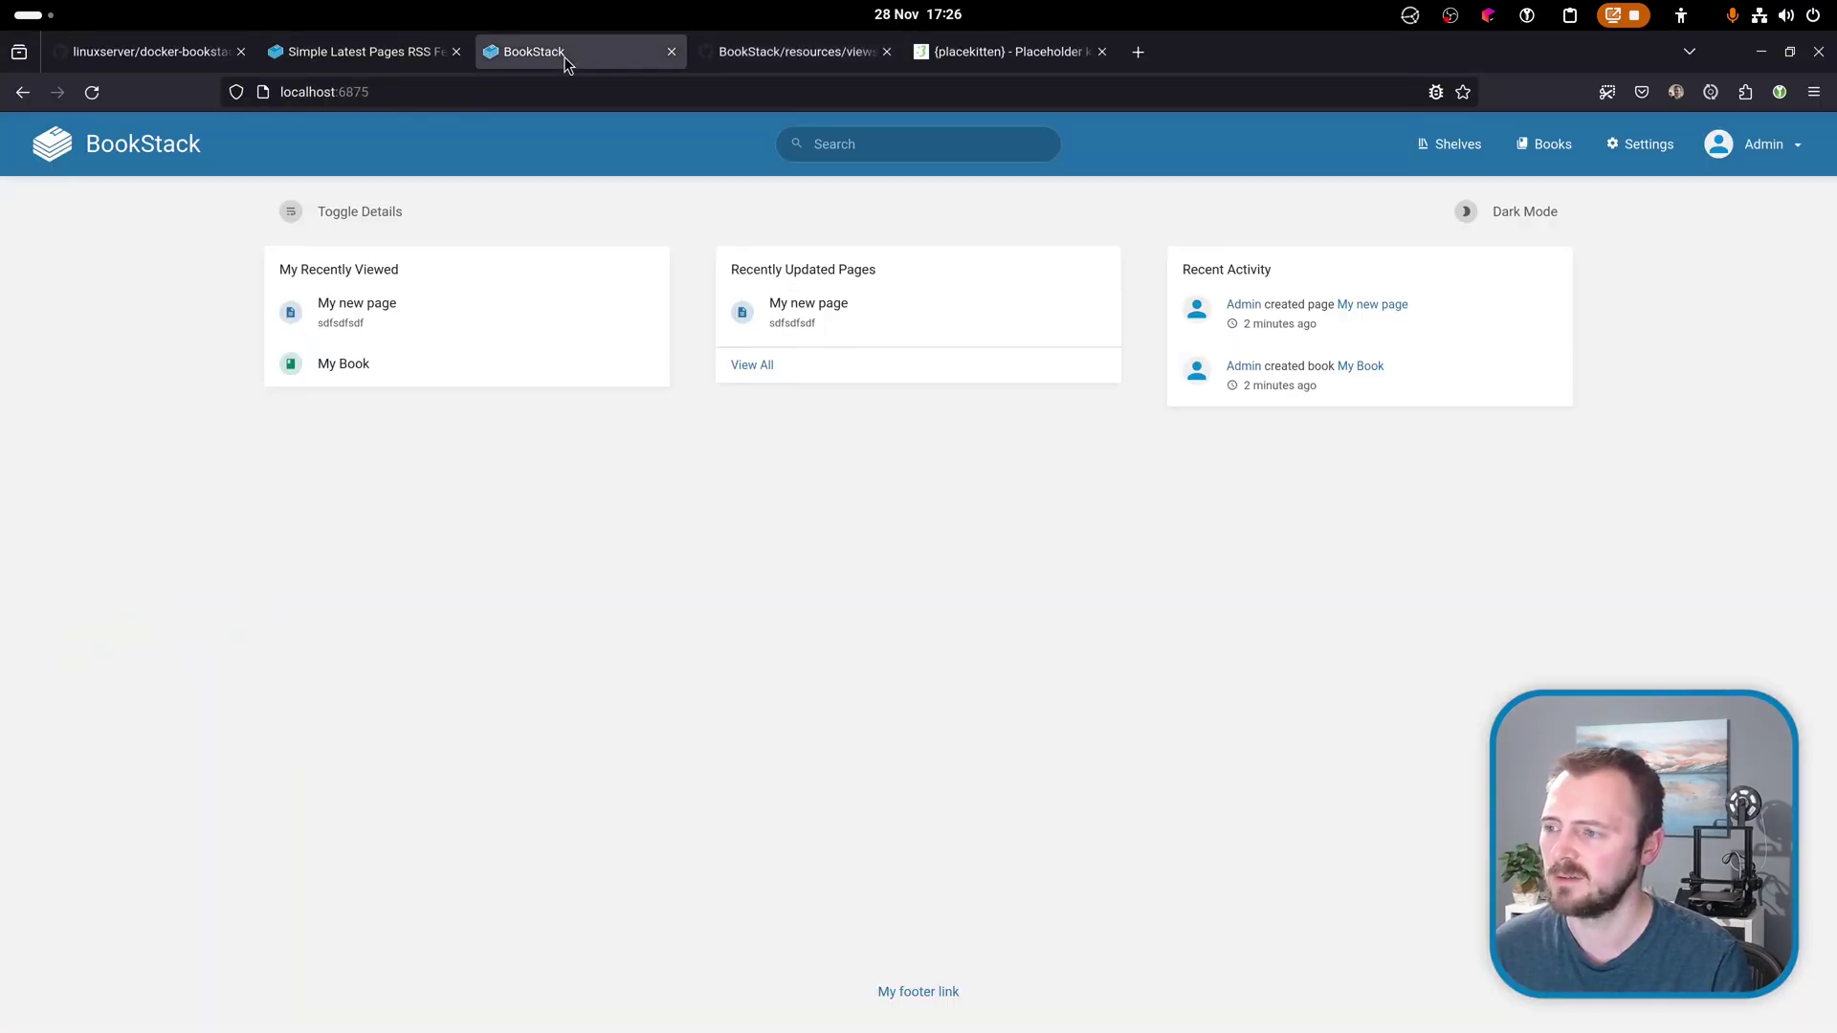
{"action": "key", "text": "F5"}
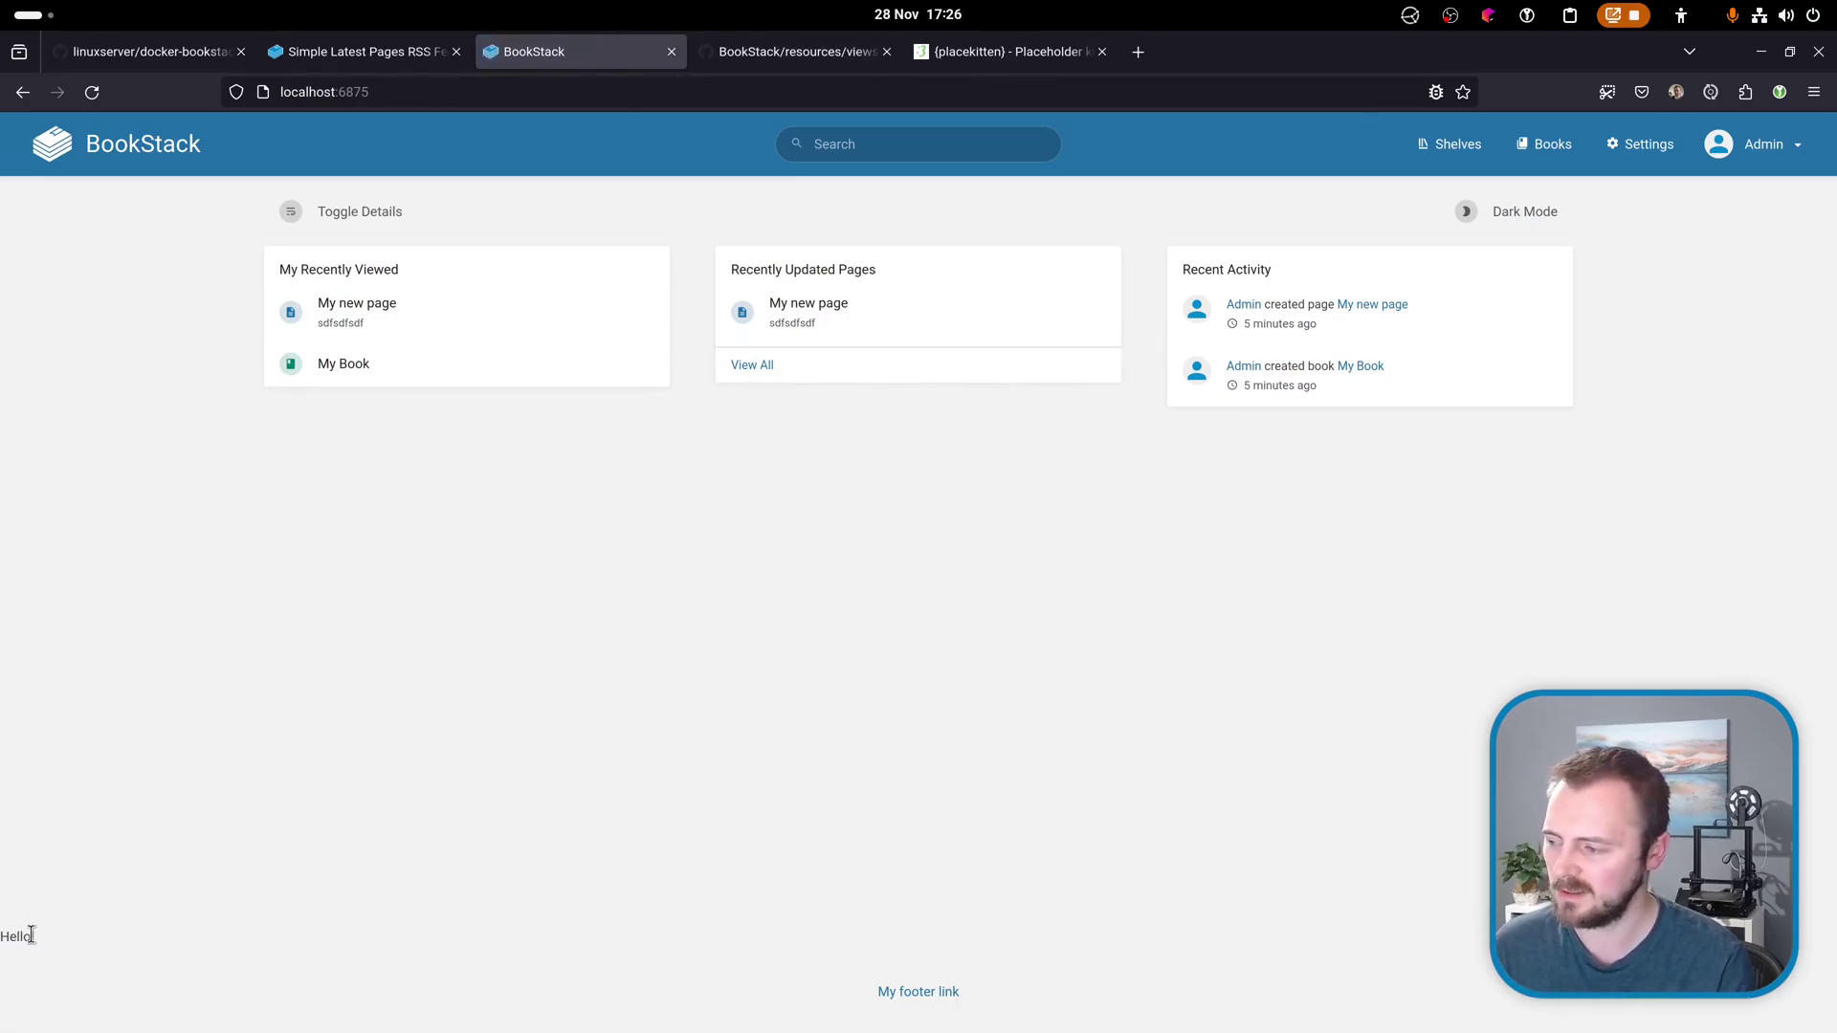
{"action": "left_click", "coordinate": [1027, 53]}
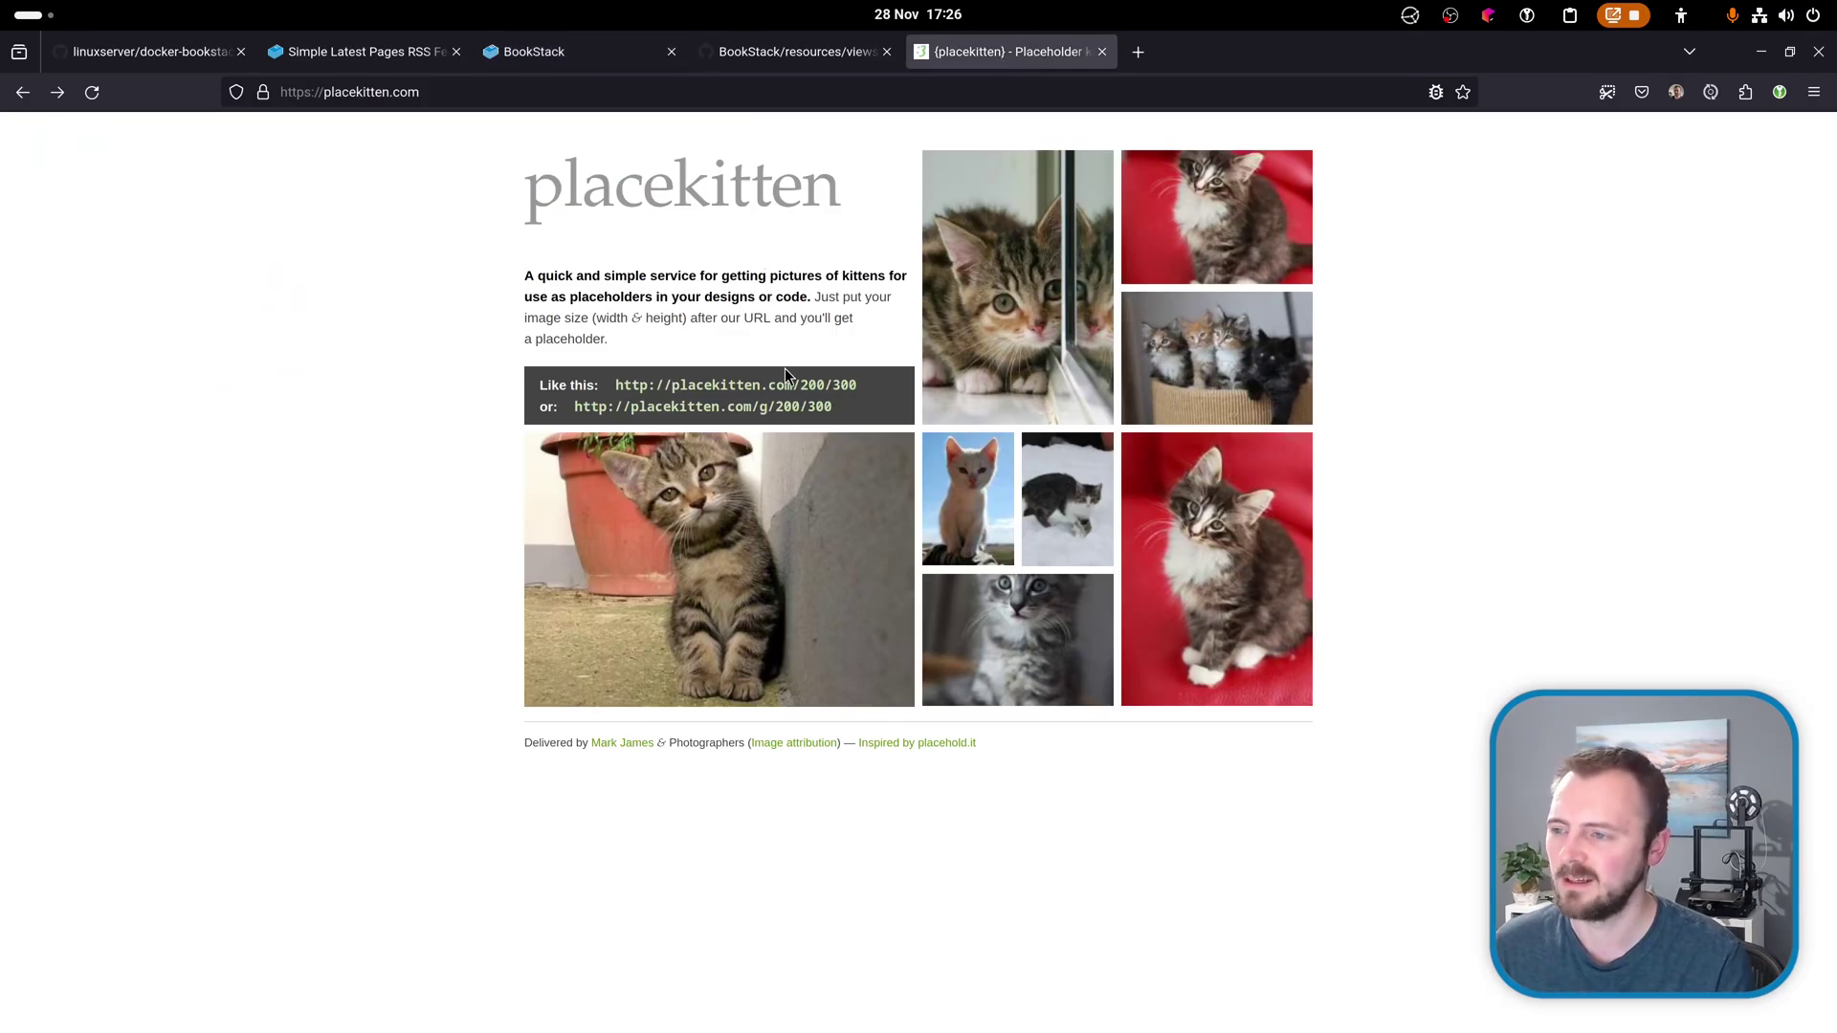
{"action": "left_click_drag", "start_coordinate": [842, 408], "coordinate": [631, 408]}
{"action": "key", "text": "alt+Tab"}
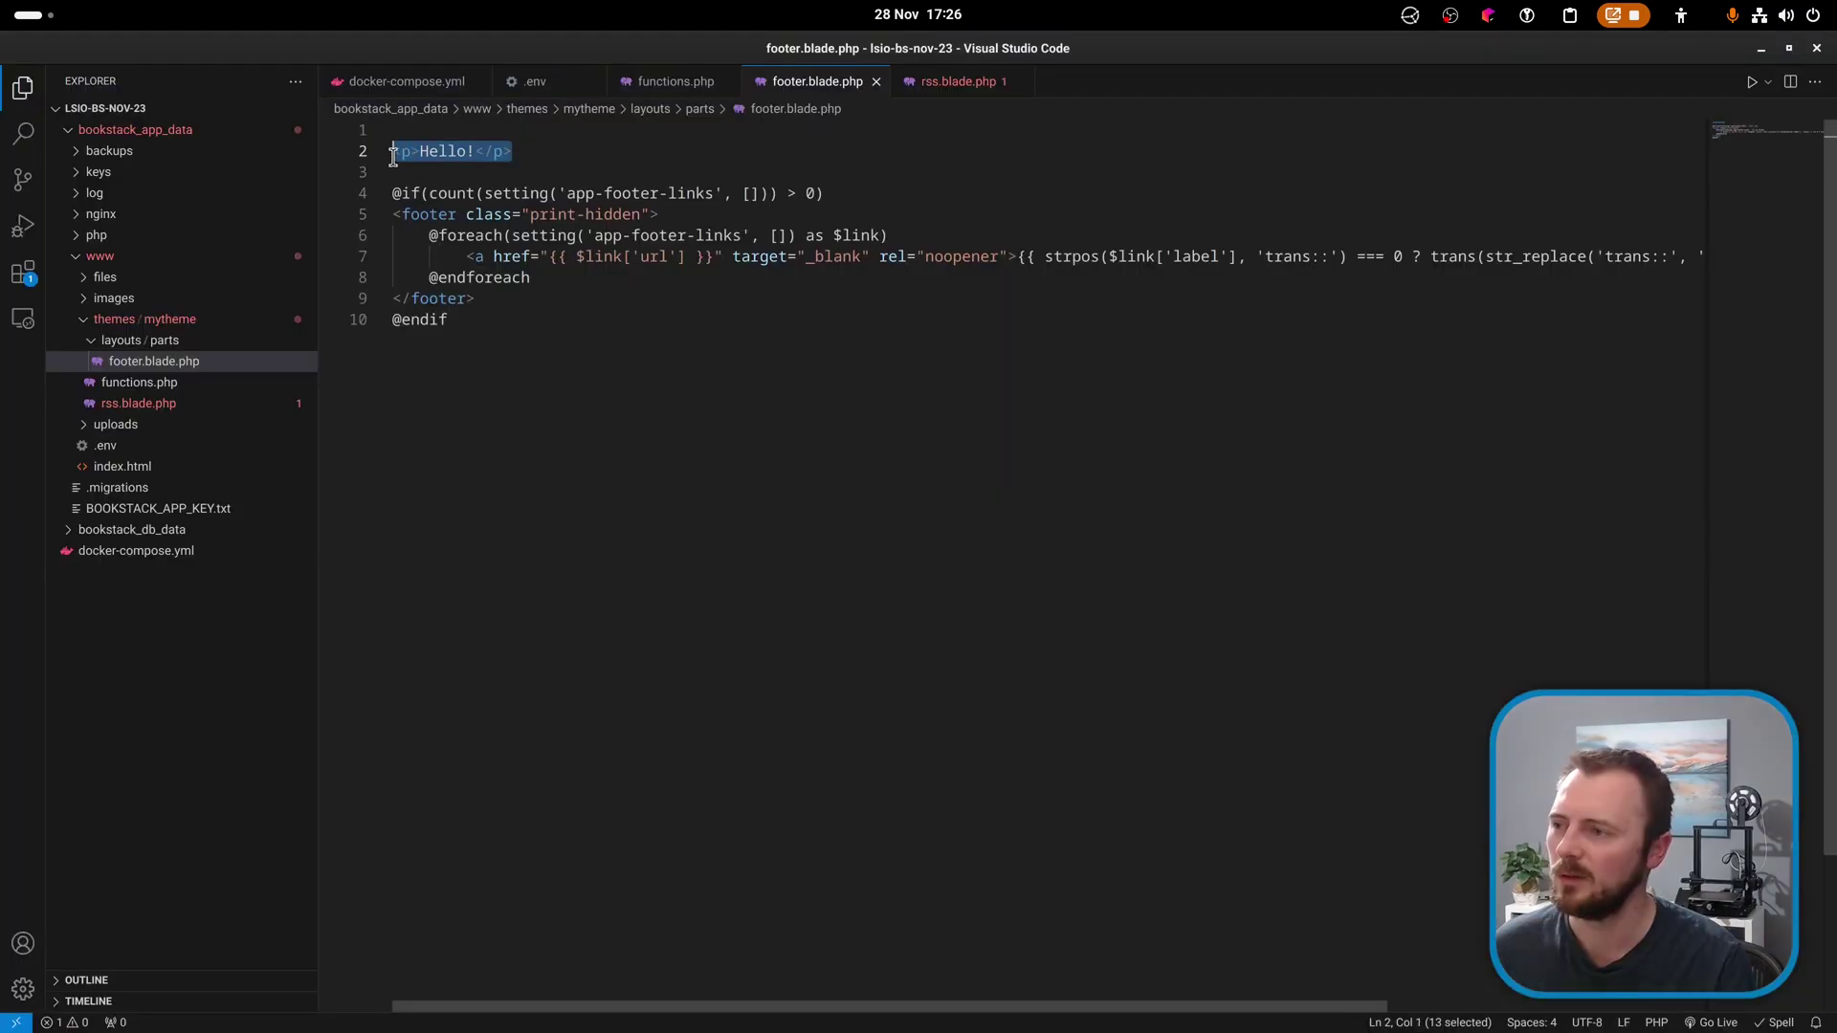
{"action": "key", "text": "BackSpace"}
{"action": "key", "text": "Down"}
{"action": "key", "text": "Down"}
{"action": "key", "text": "Down"}
{"action": "key", "text": "Down"}
{"action": "key", "text": "Down"}
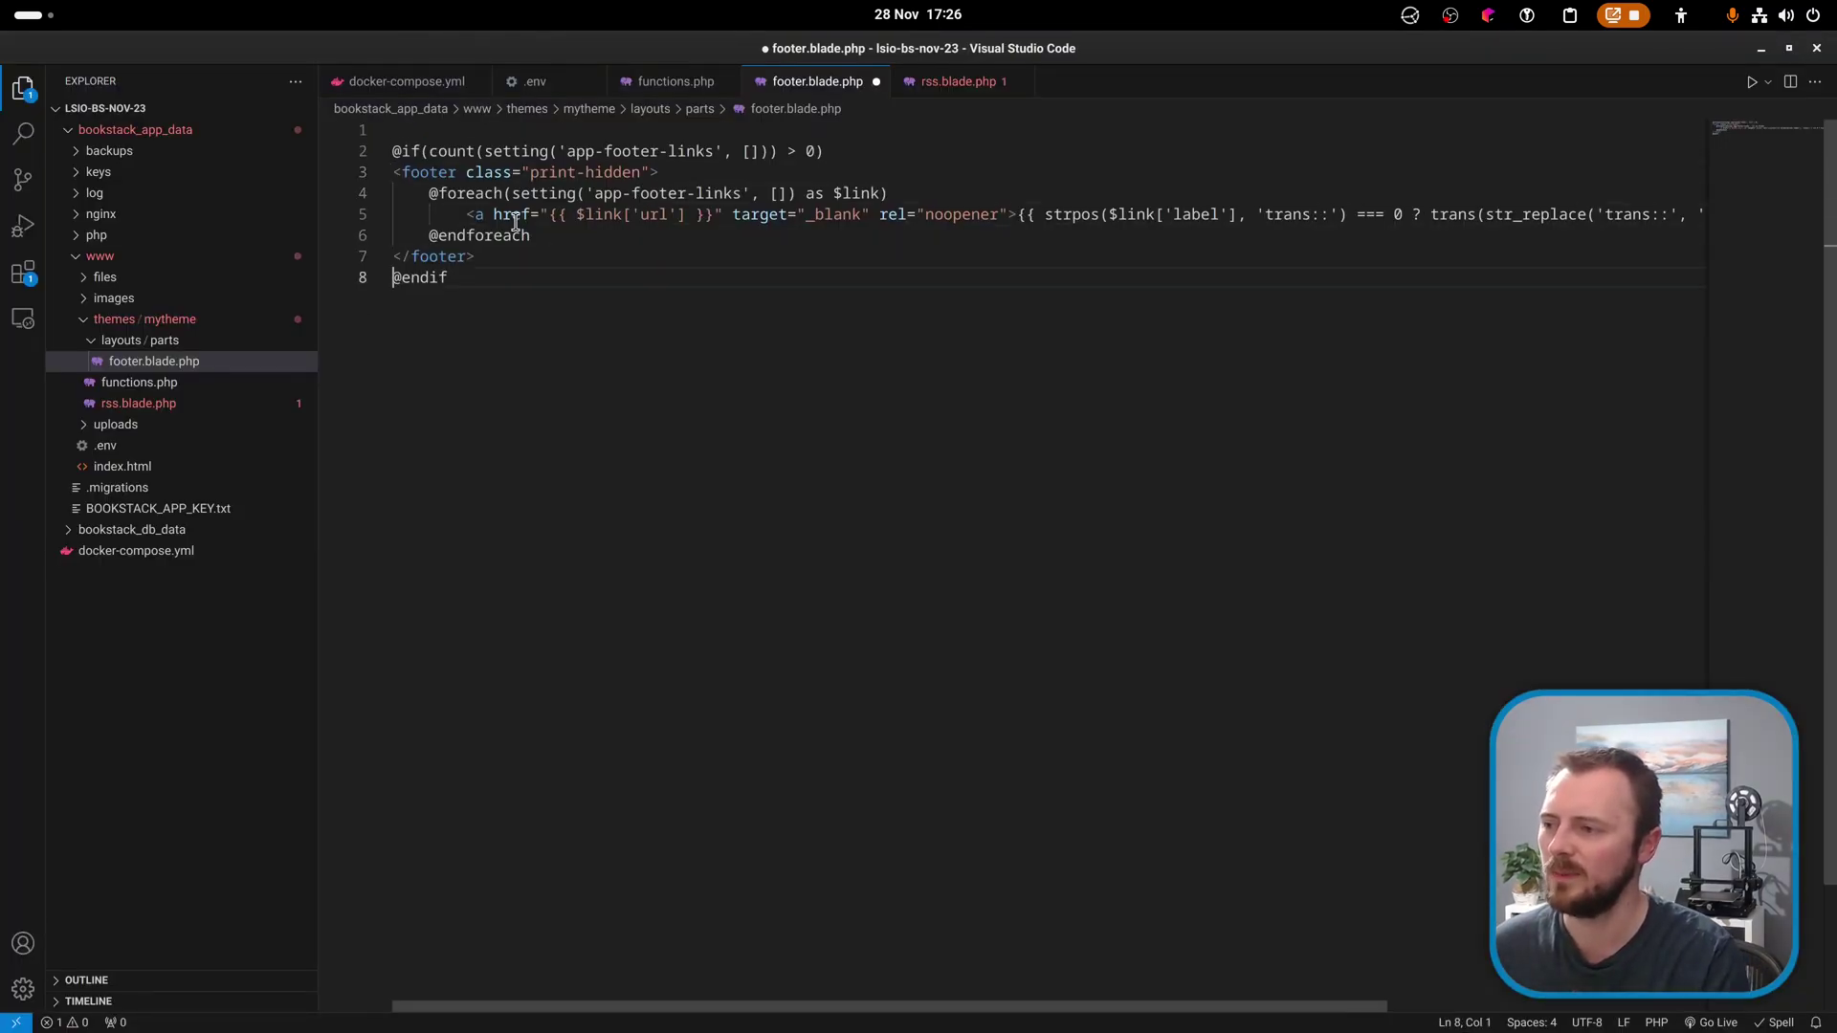
{"action": "key", "text": "End"}
{"action": "key", "text": "Return"}
{"action": "key", "text": "Return"}
{"action": "type", "text": "div"}
{"action": "key", "text": "Tab"}
{"action": "type", "text": "img"}
{"action": "key", "text": "Tab"}
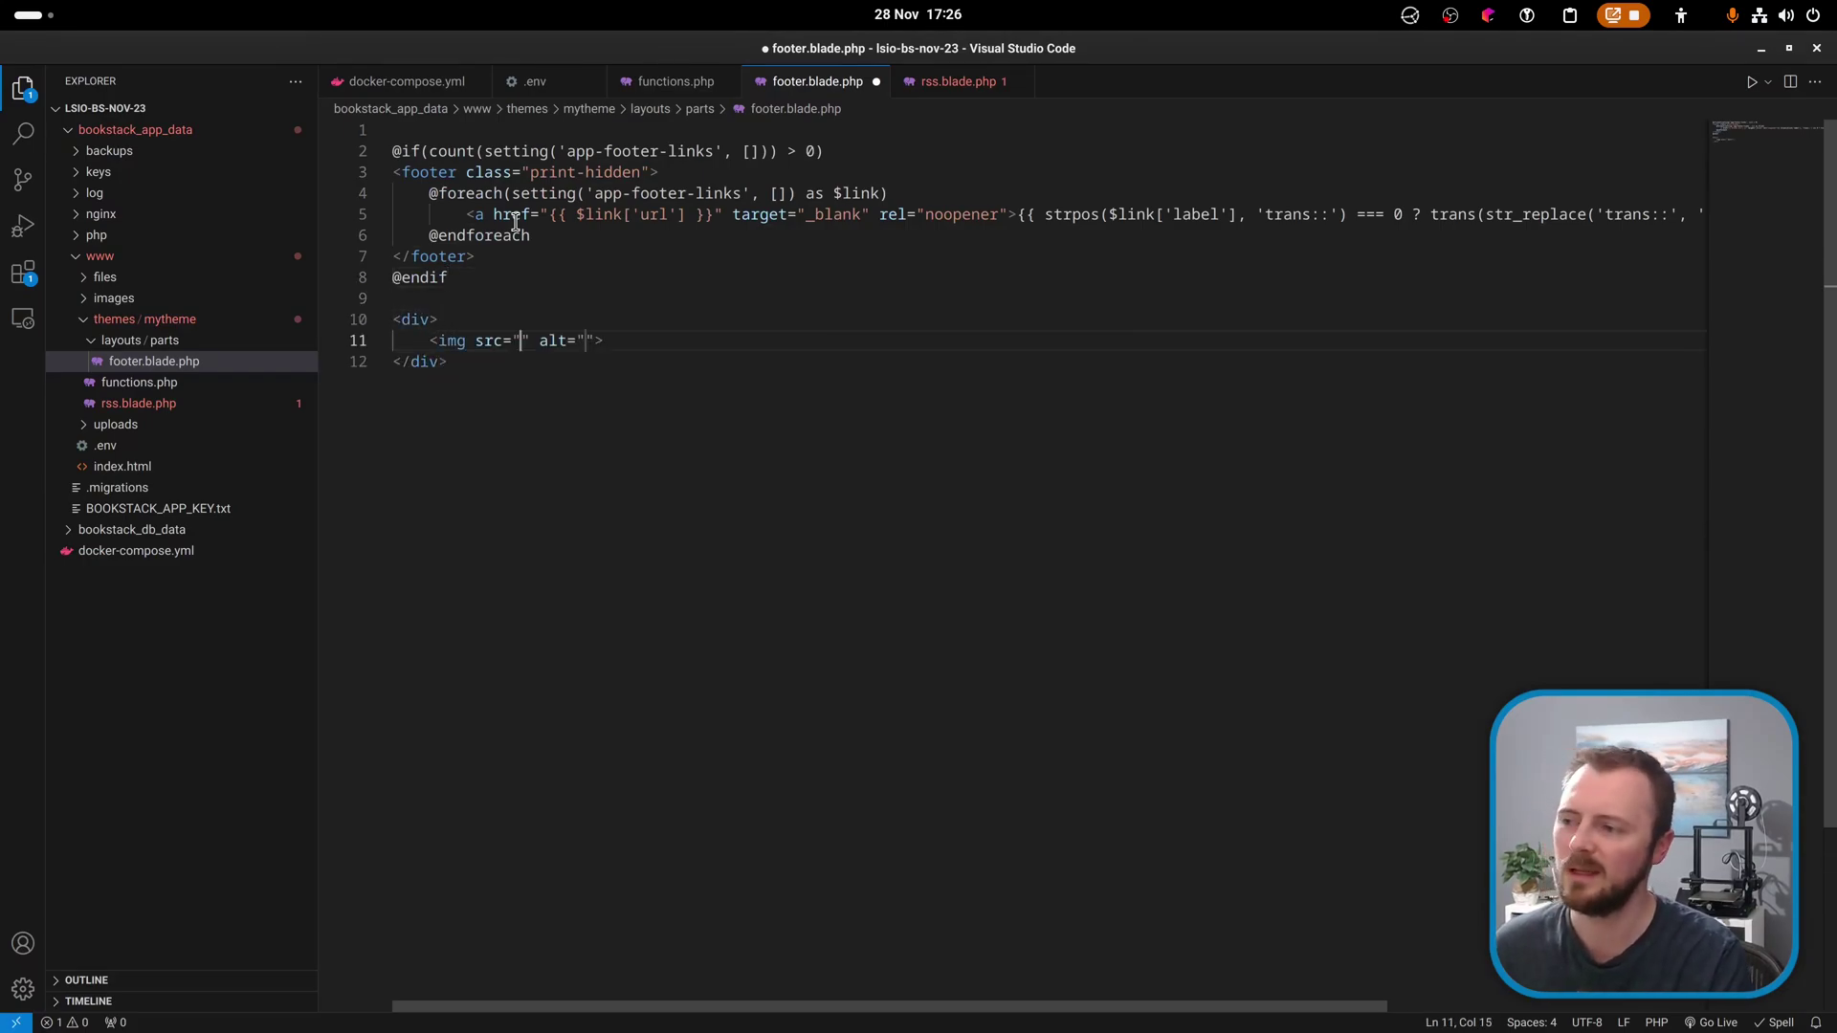
{"action": "type", "text": "http://placekitten.com/g/900/300"}
{"action": "key", "text": "Left"}
{"action": "key", "text": "Left"}
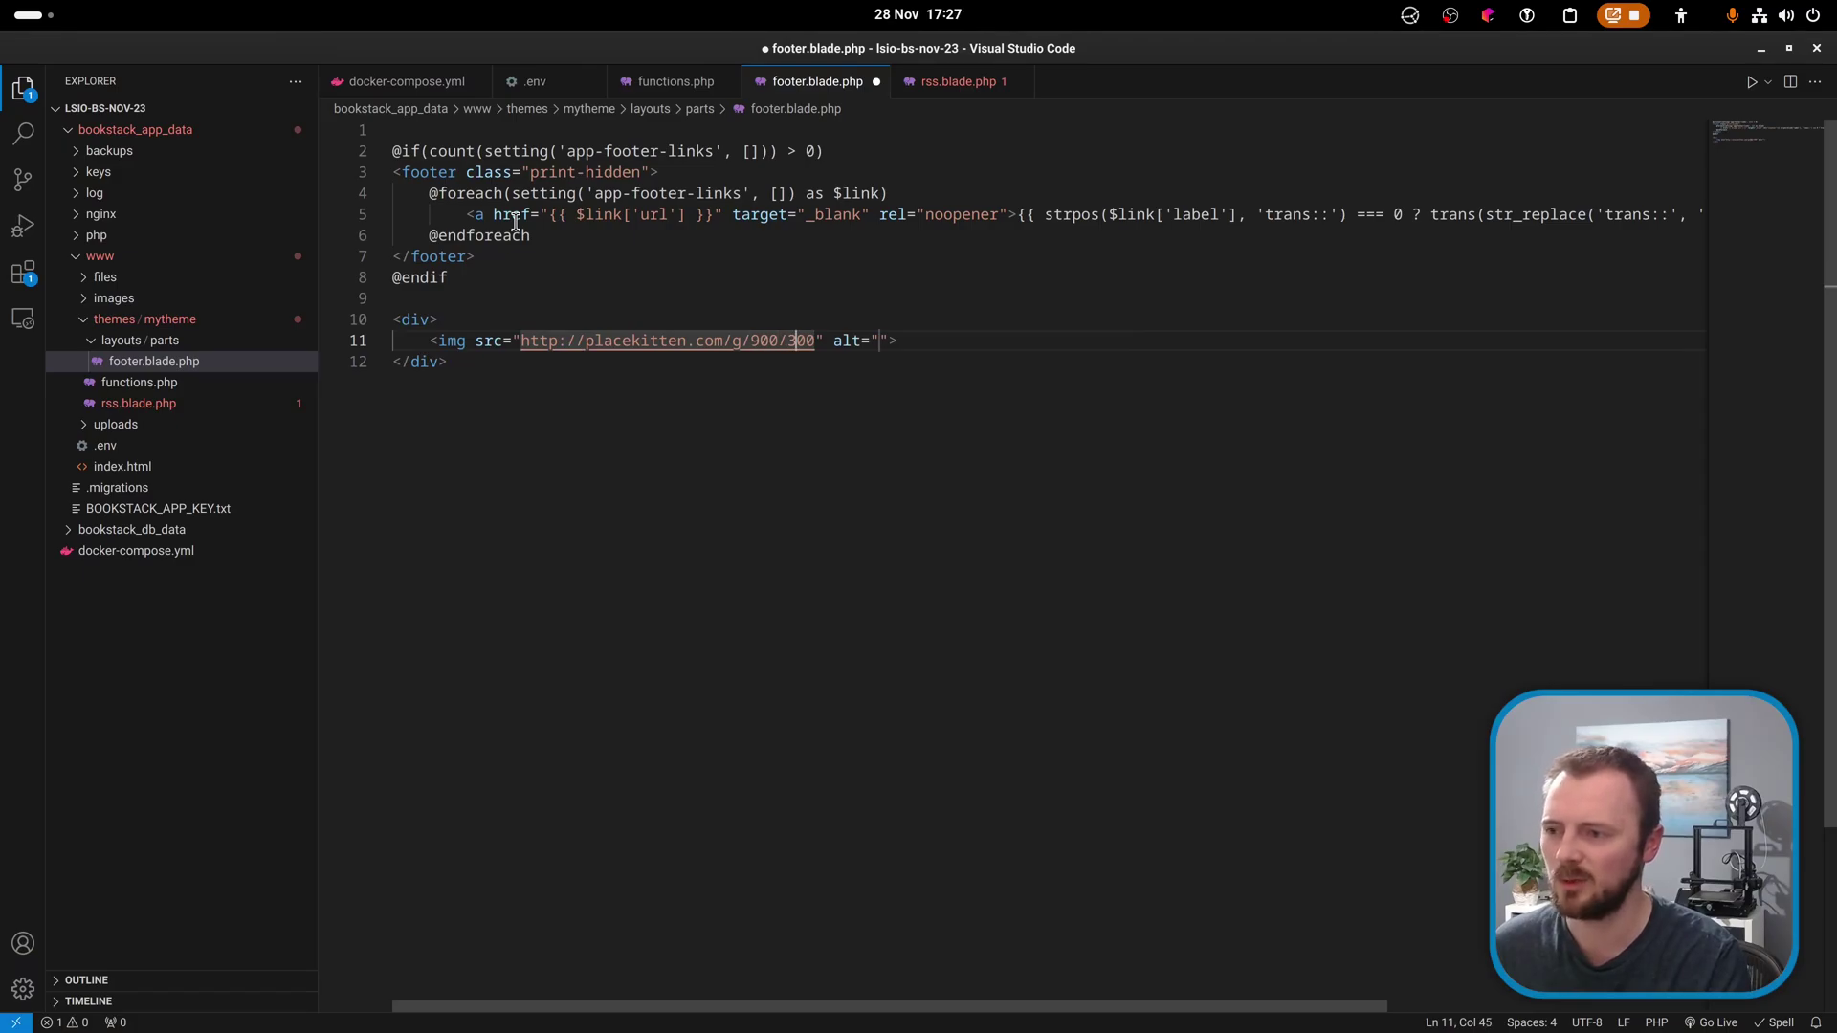
Center the div with style="text-align:center;", save, and reload BookStack to show the kitten.
{"action": "key", "text": "Up"}
{"action": "key", "text": "Left"}
{"action": "type", "text": "class"}
{"action": "key", "text": "BackSpace"}
{"action": "key", "text": "BackSpace"}
{"action": "key", "text": "BackSpace"}
{"action": "key", "text": "BackSpace"}
{"action": "key", "text": "BackSpace"}
{"action": "type", "text": "style=\"text-align:center;"}
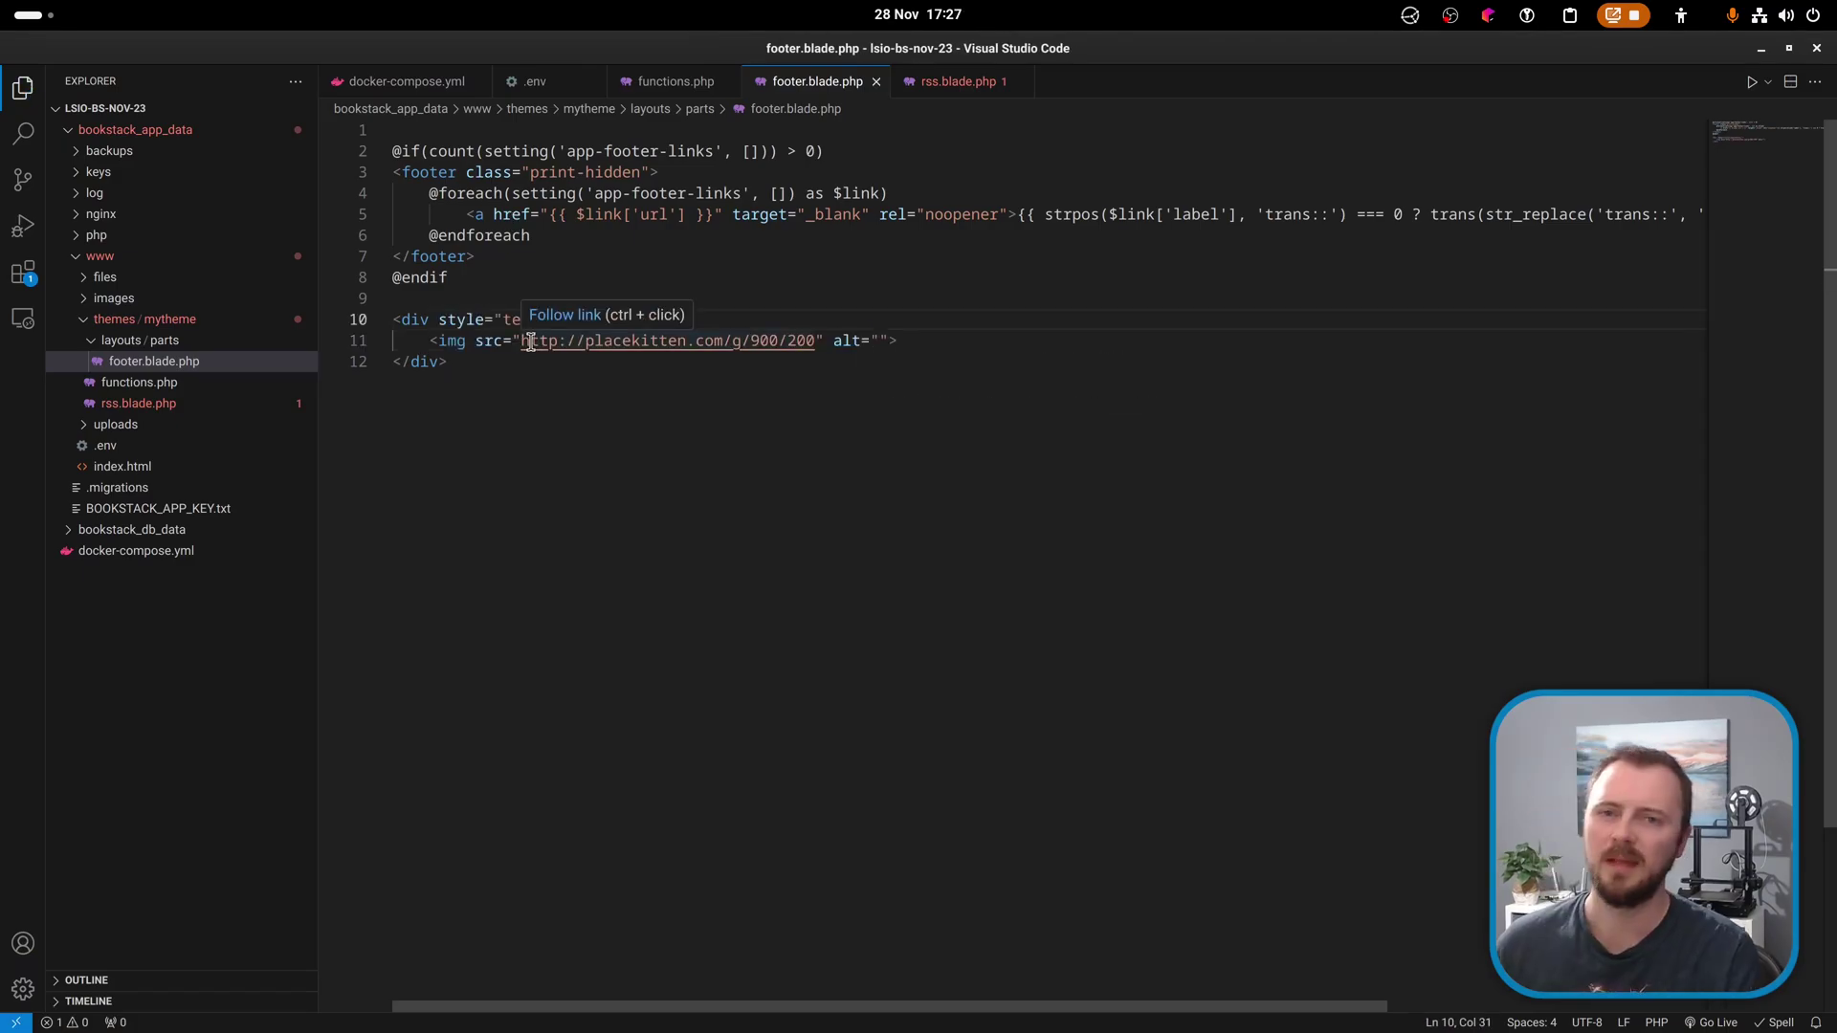
{"action": "key", "text": "ctrl+s"}
{"action": "key", "text": "alt+Tab"}
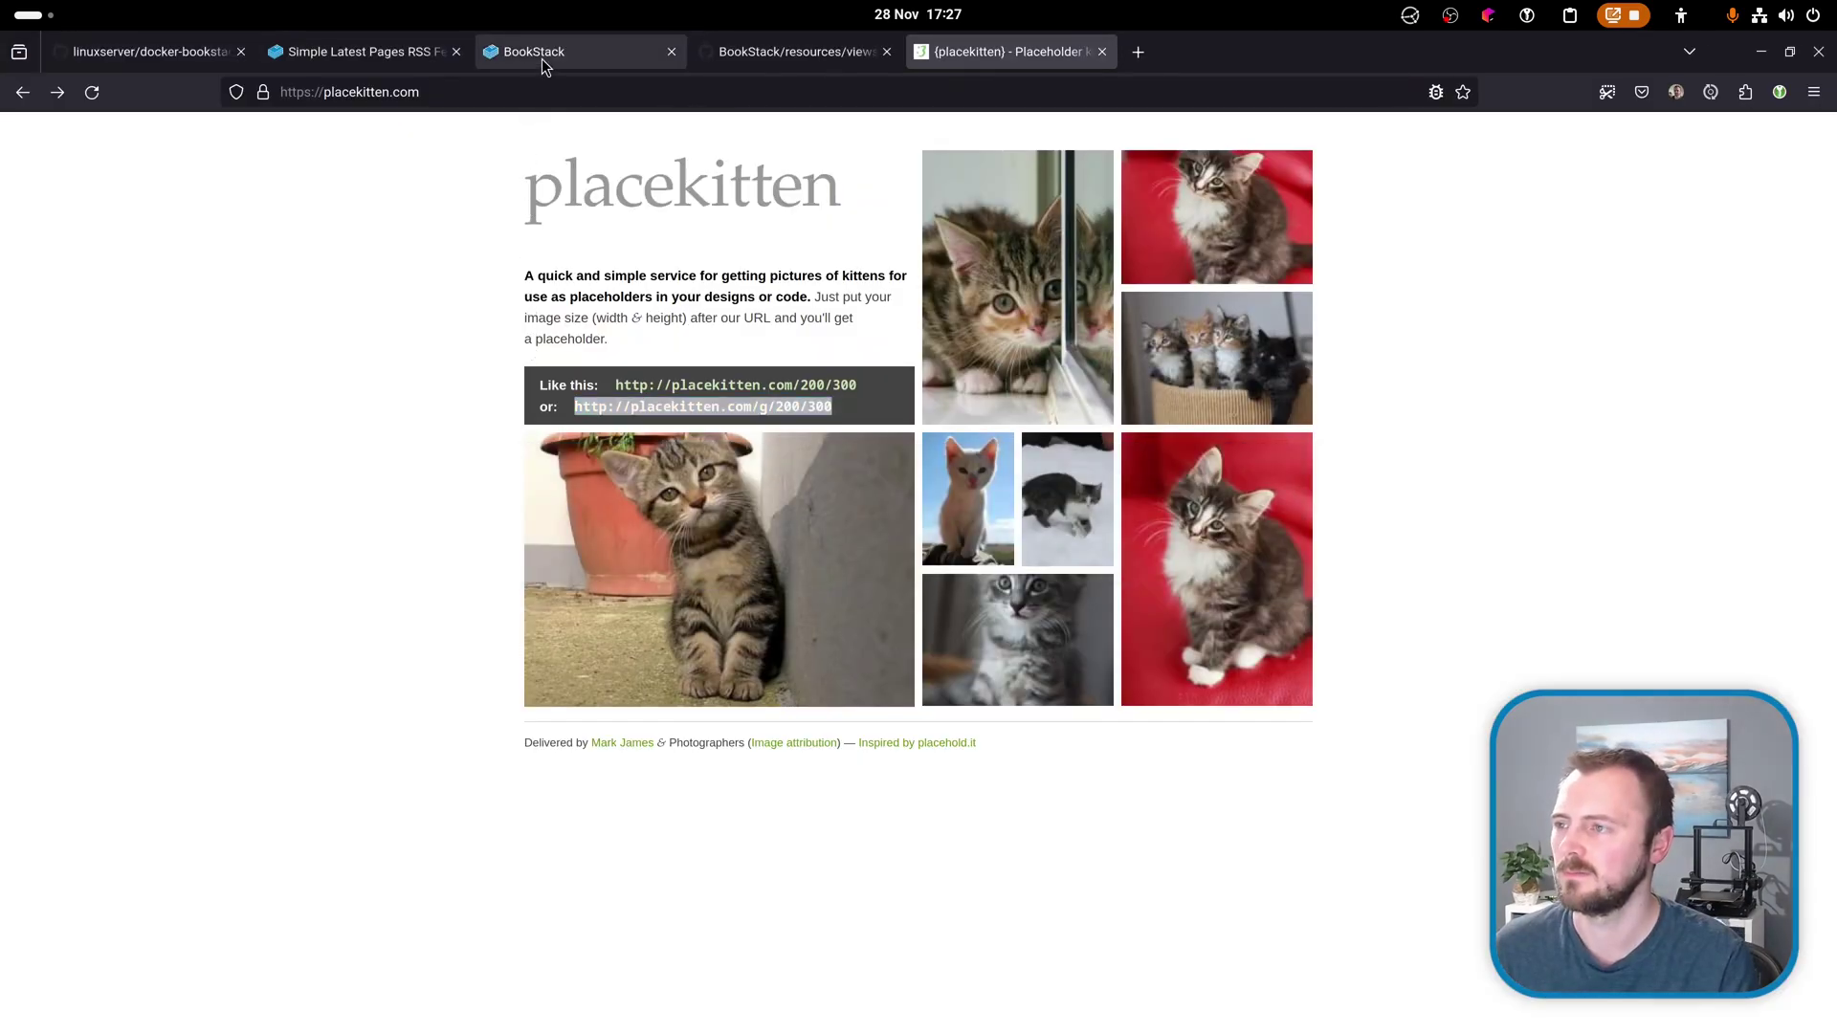
{"action": "left_click", "coordinate": [538, 54]}
{"action": "key", "text": "ctrl+r"}
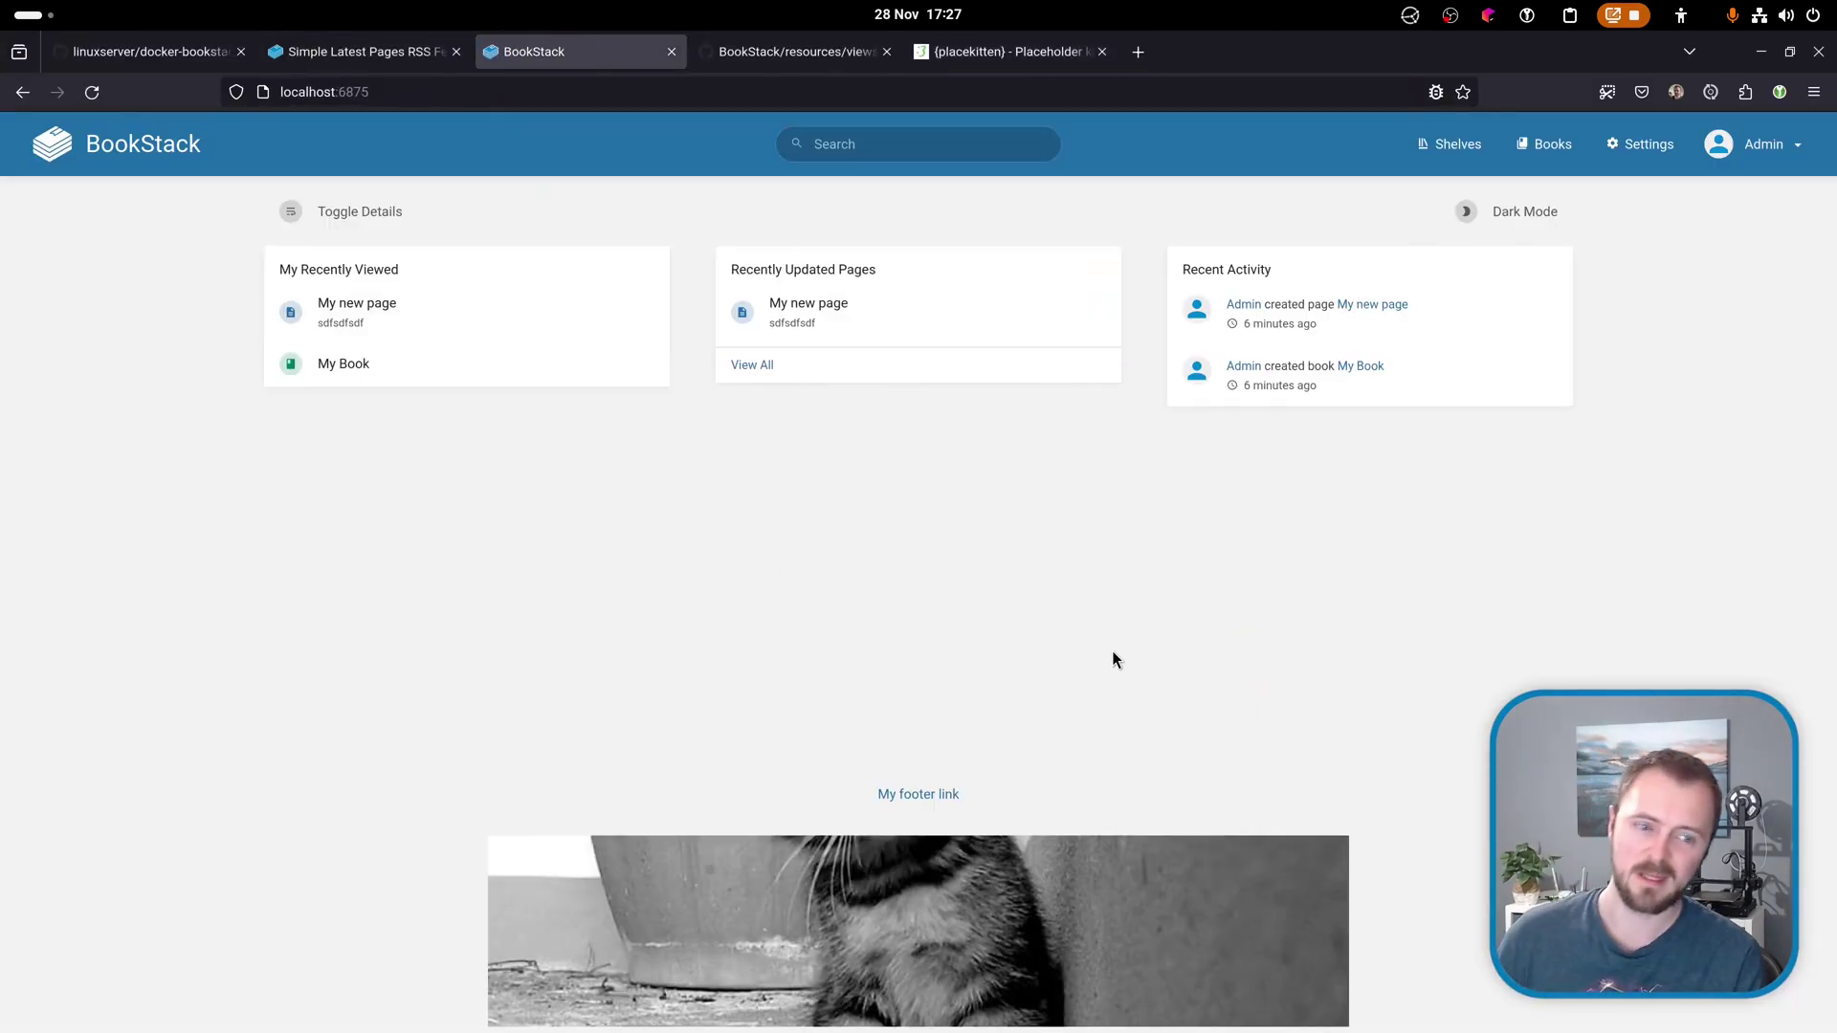
Change the image height to 220, save, reload BookStack, and open My new page.
{"action": "key", "text": "alt+Tab"}
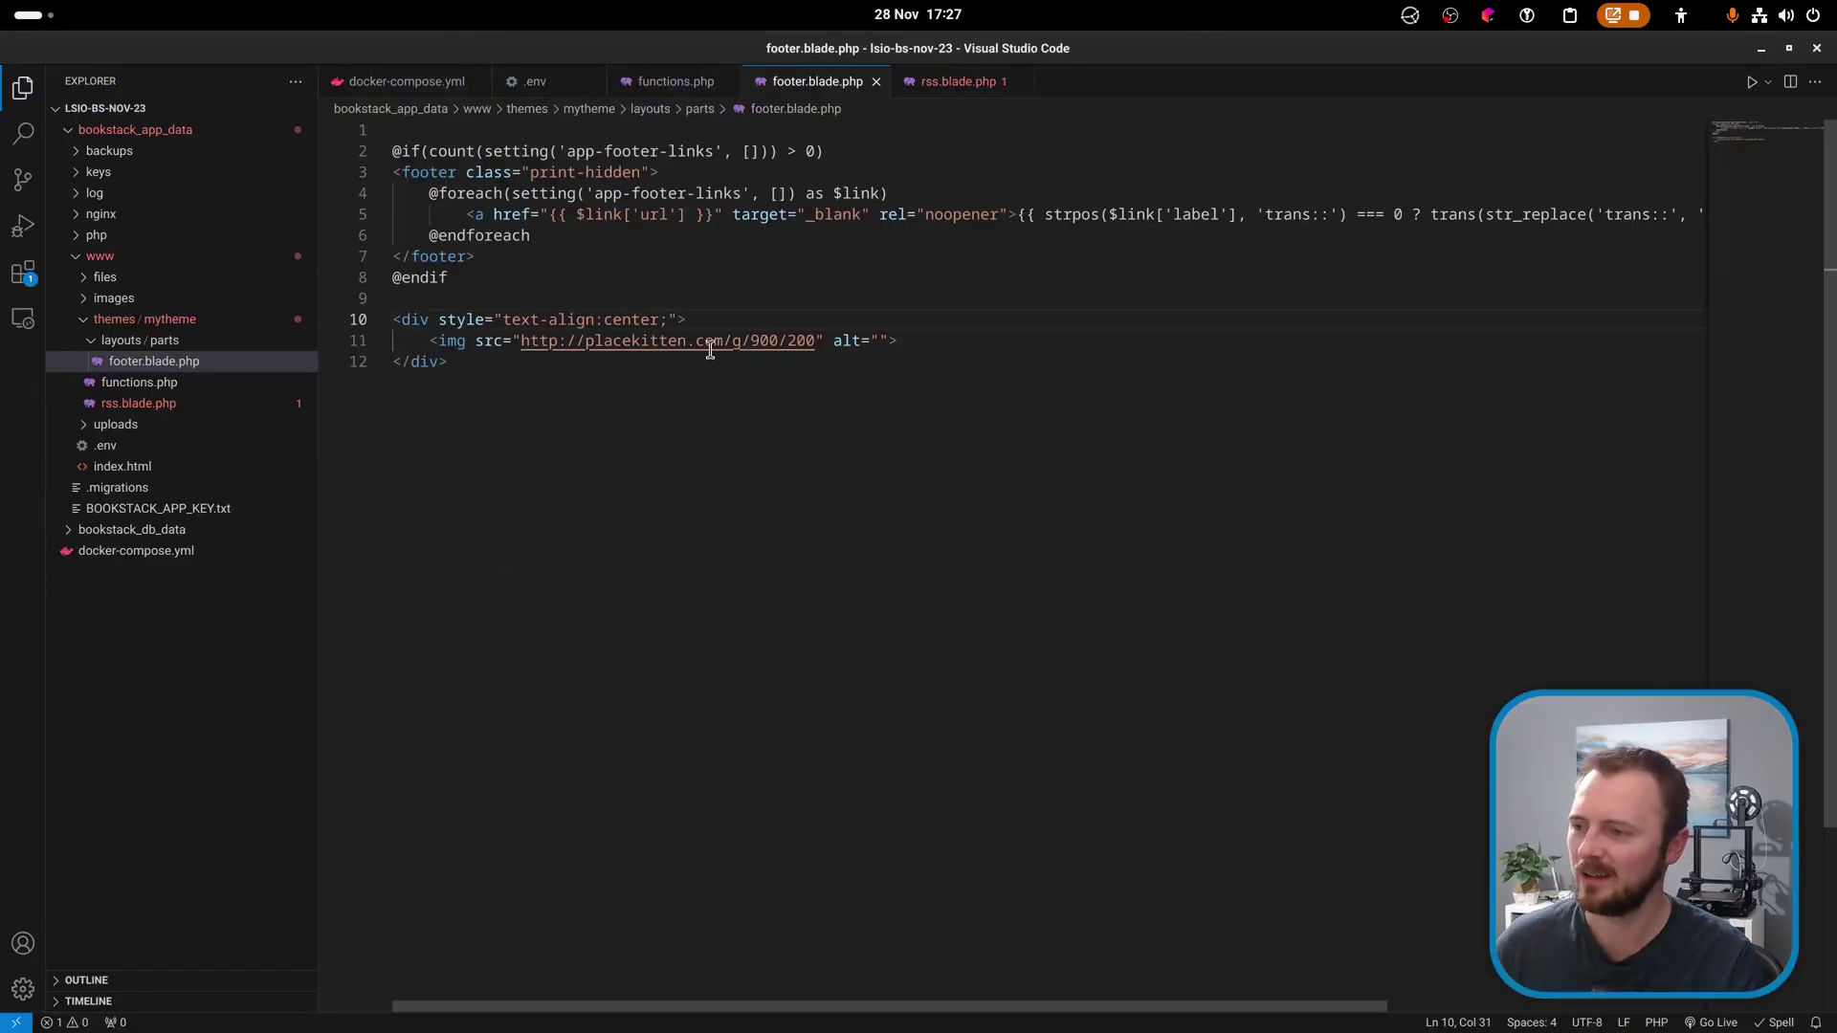
{"action": "left_click", "coordinate": [756, 343]}
{"action": "left_click", "coordinate": [807, 341]}
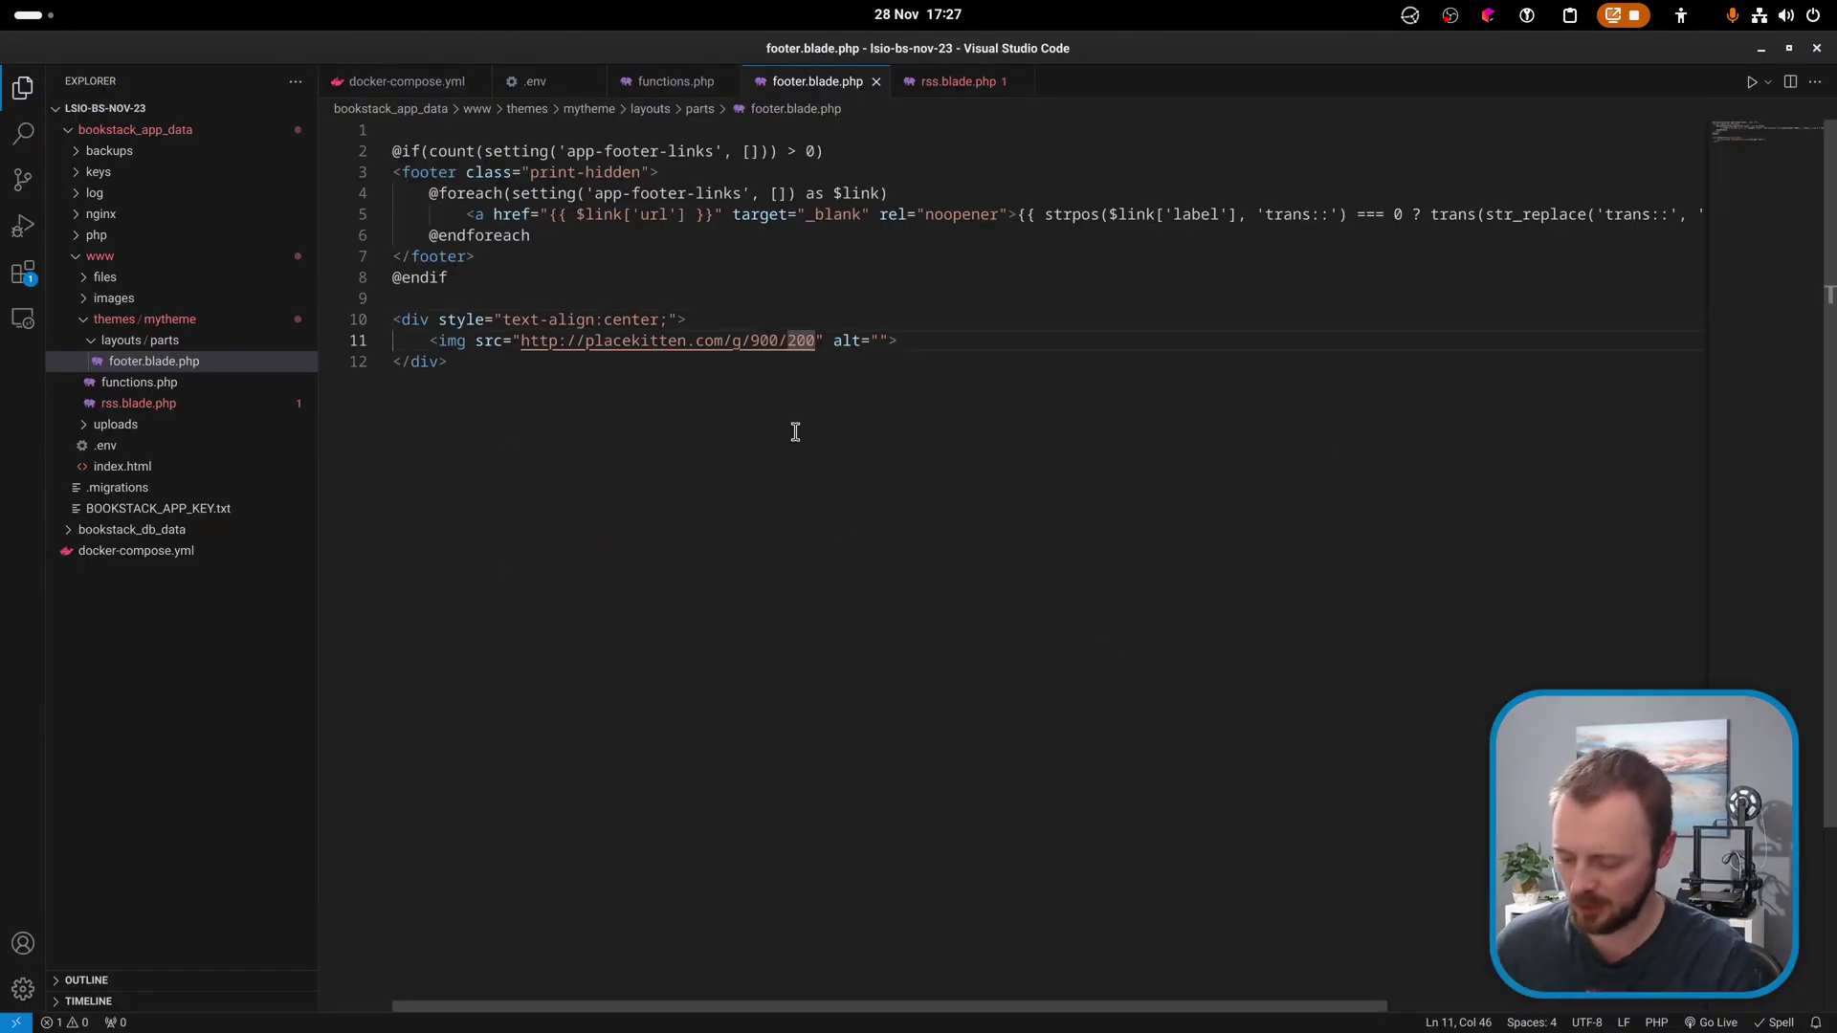
{"action": "key", "text": "BackSpace"}
{"action": "type", "text": "2"}
{"action": "key", "text": "ctrl+s"}
{"action": "key", "text": "alt+Tab"}
{"action": "key", "text": "ctrl+r"}
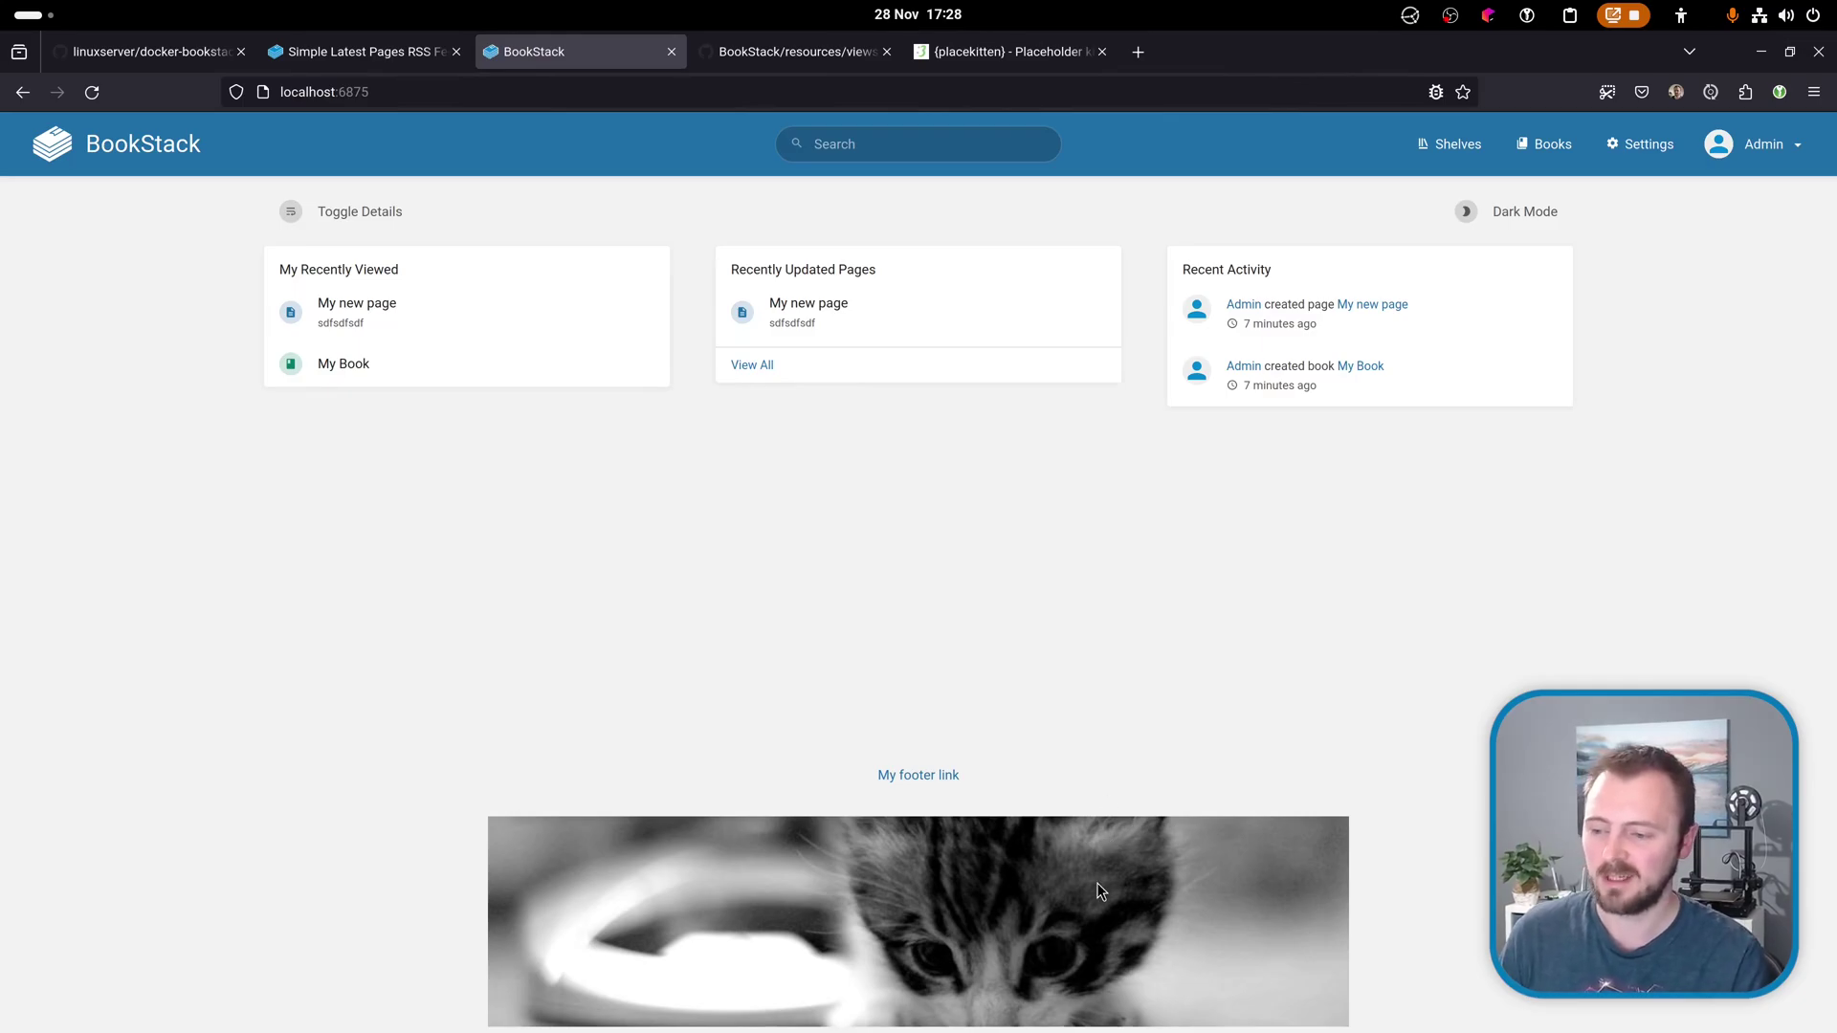
{"action": "left_click", "coordinate": [819, 306]}
Comment out APP_THEME=mytheme in .env with # and reload the page without the kitten.
{"action": "scroll", "coordinate": [1091, 469], "scroll_direction": "down", "scroll_amount": 2}
{"action": "scroll", "coordinate": [1093, 480], "scroll_direction": "up", "scroll_amount": 2}
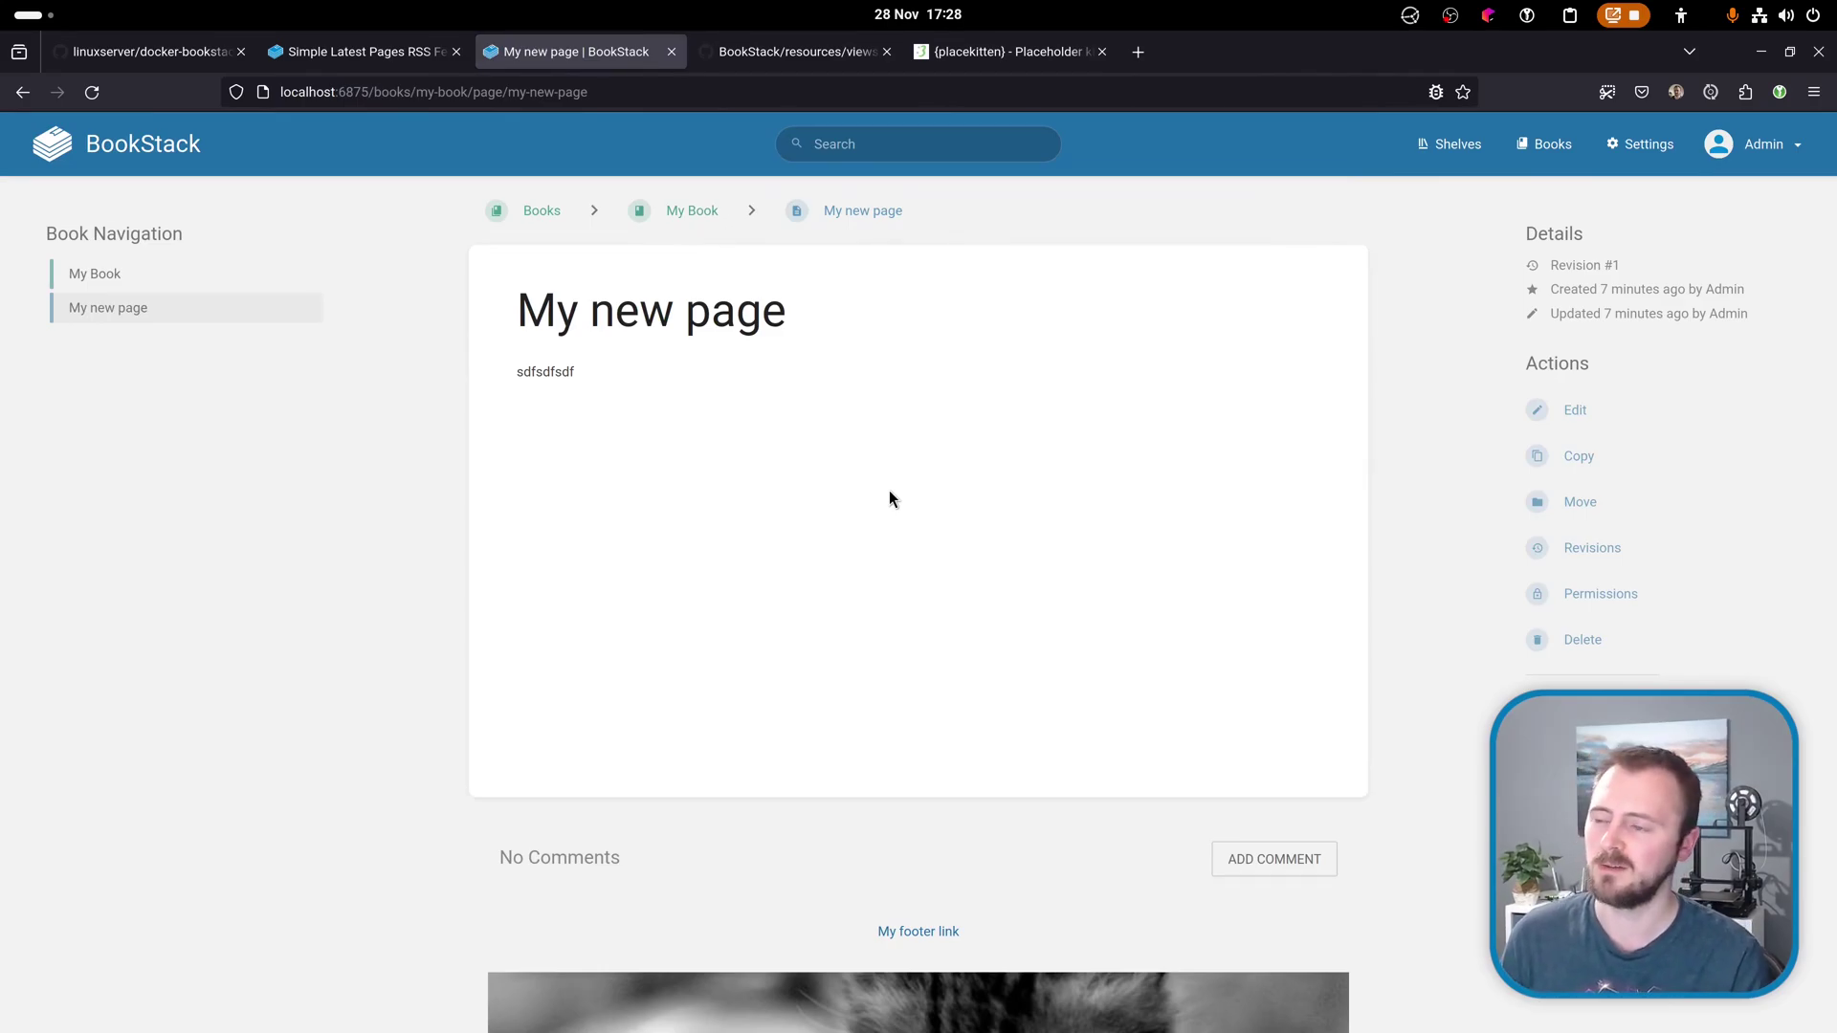
{"action": "key", "text": "alt+Tab"}
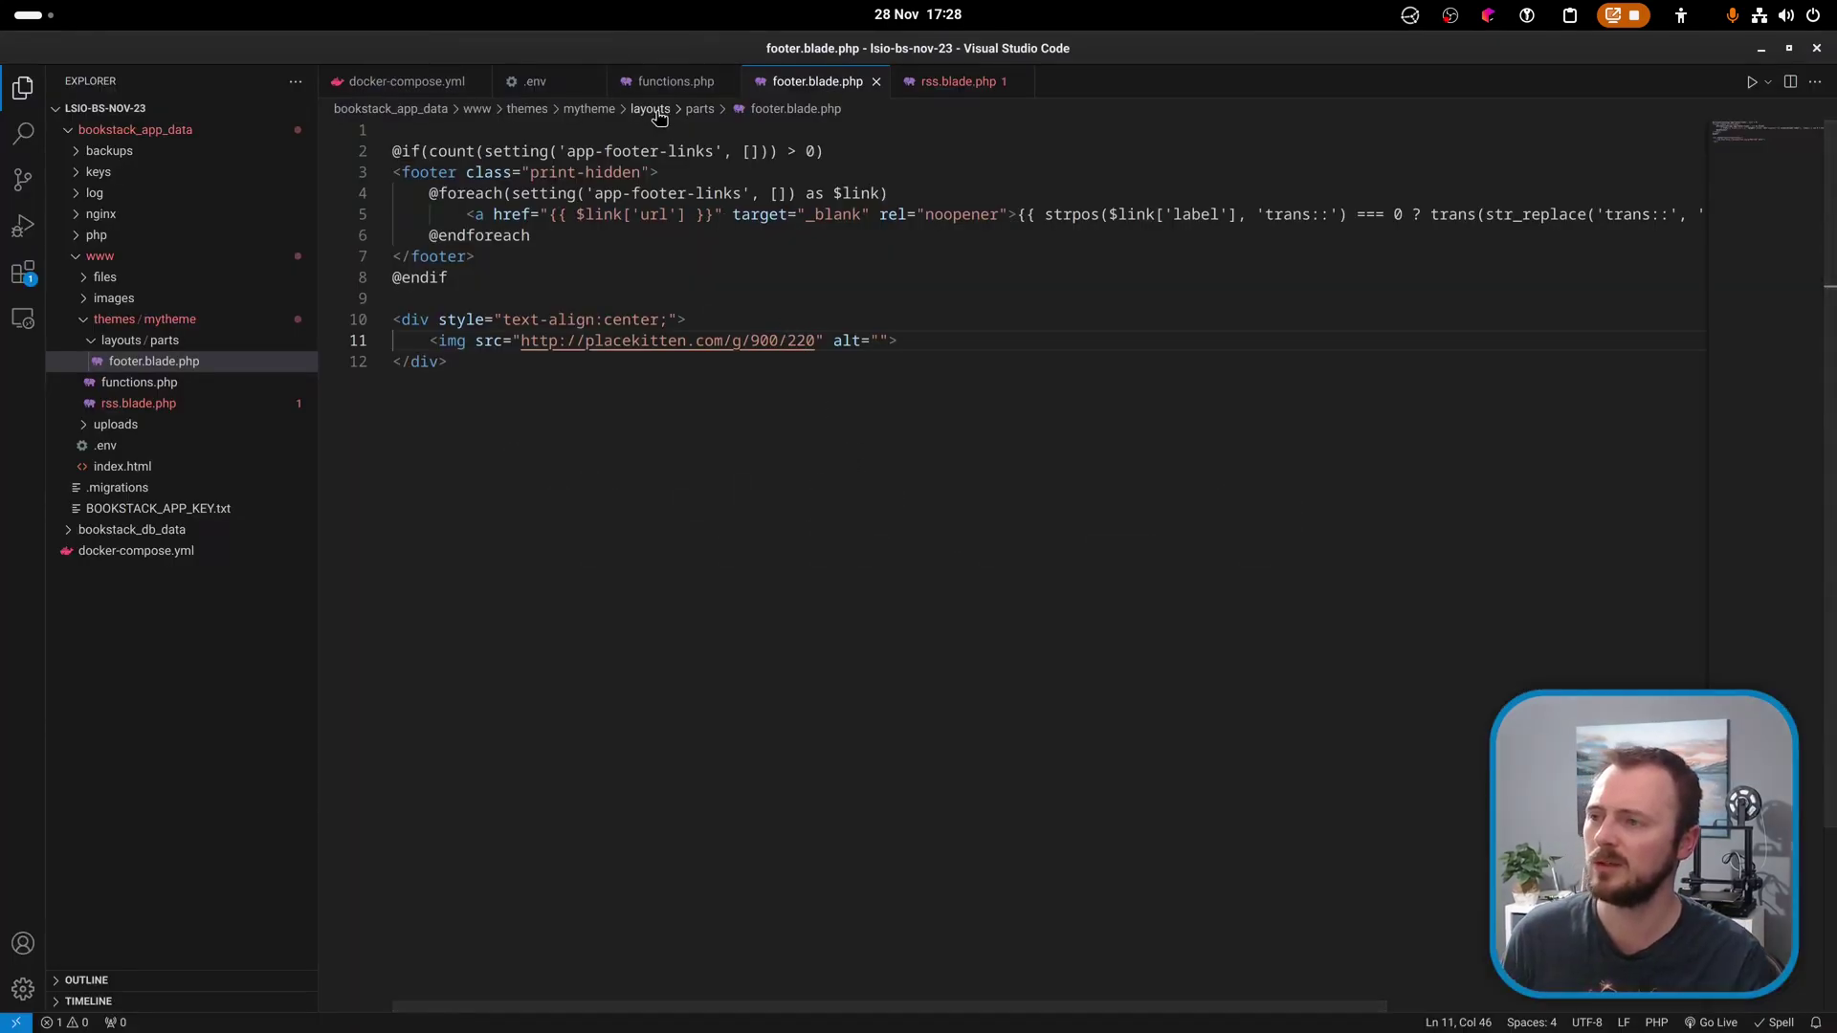
{"action": "left_click", "coordinate": [536, 81]}
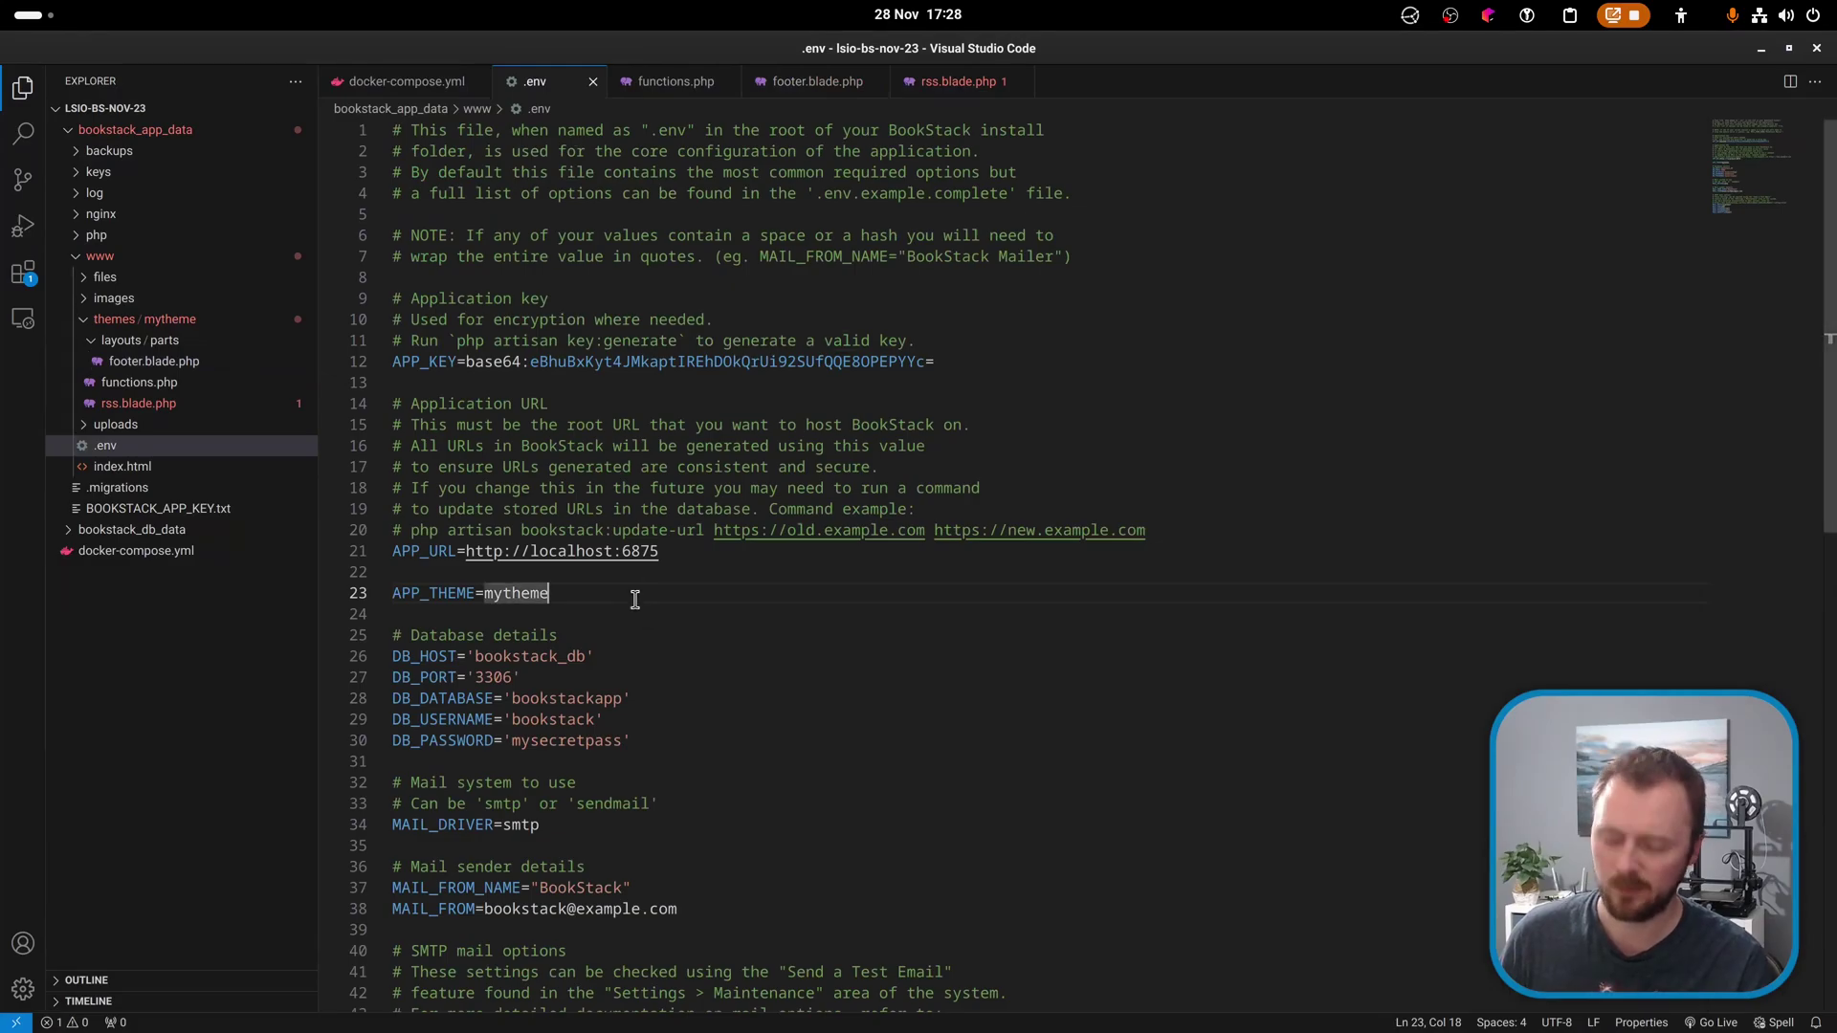
{"action": "key", "text": "Home"}
{"action": "type", "text": "#"}
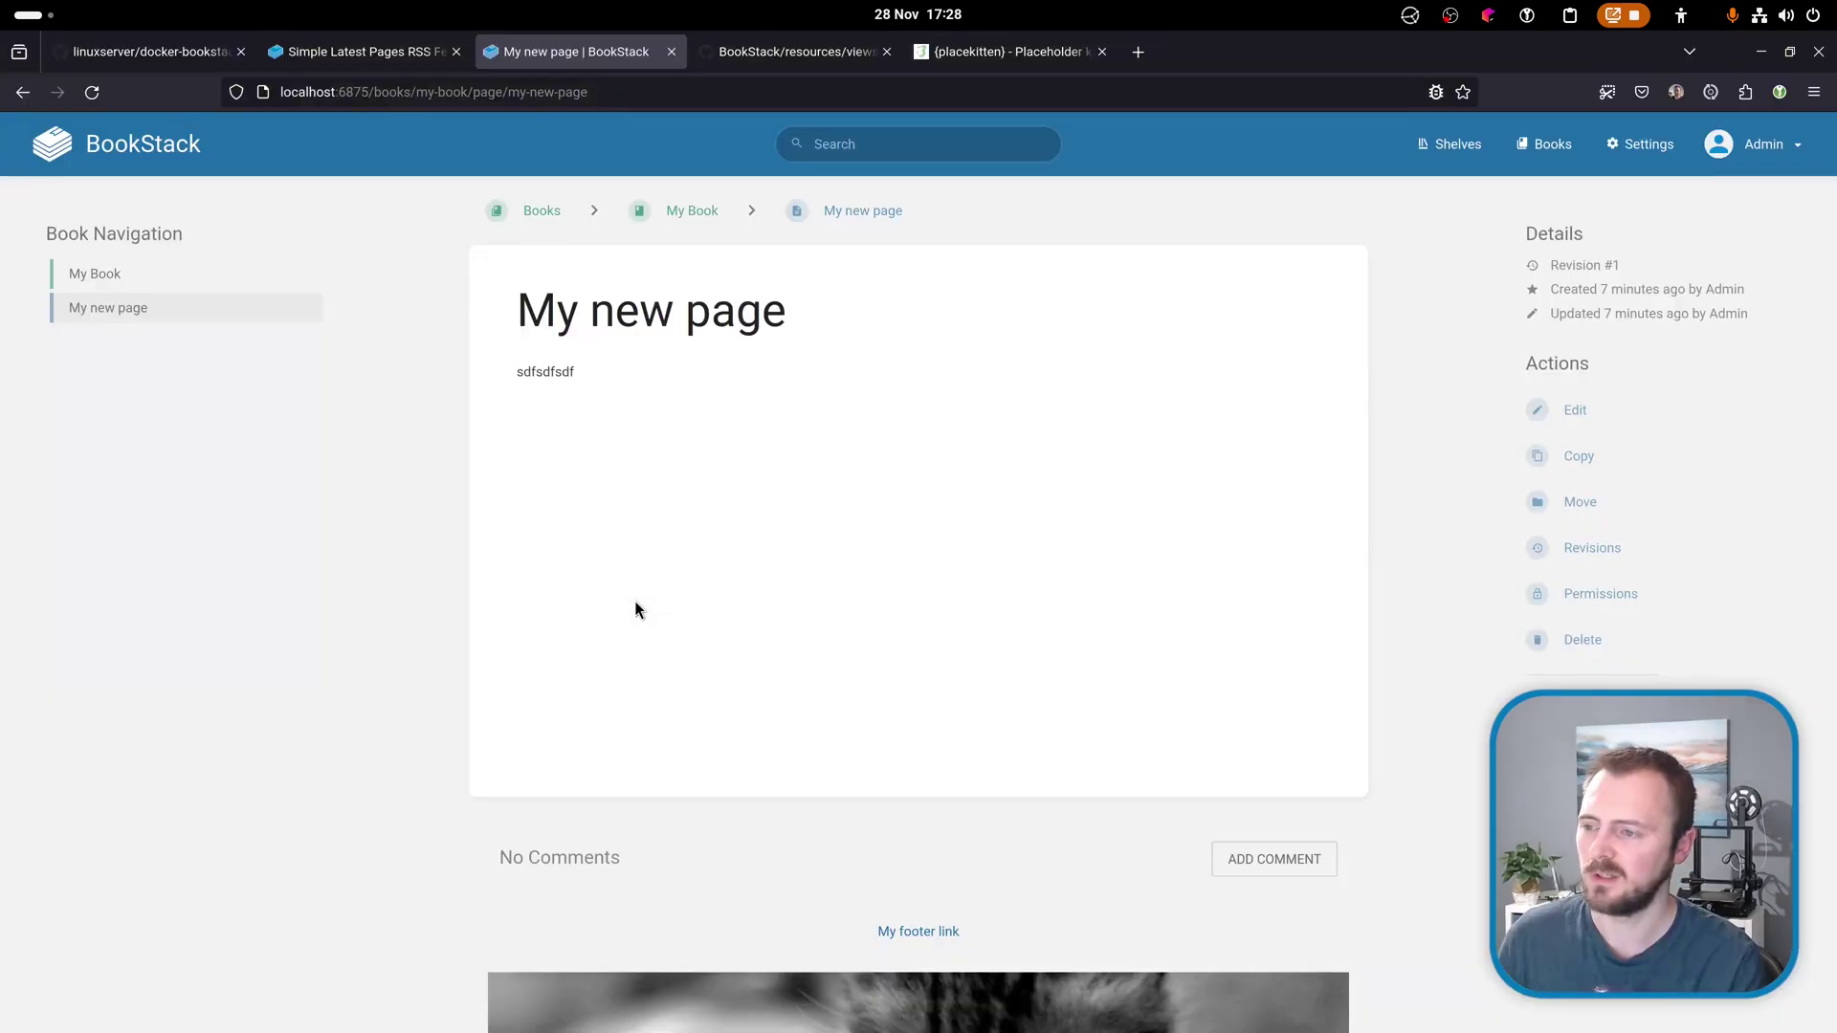
{"action": "key", "text": "F5"}
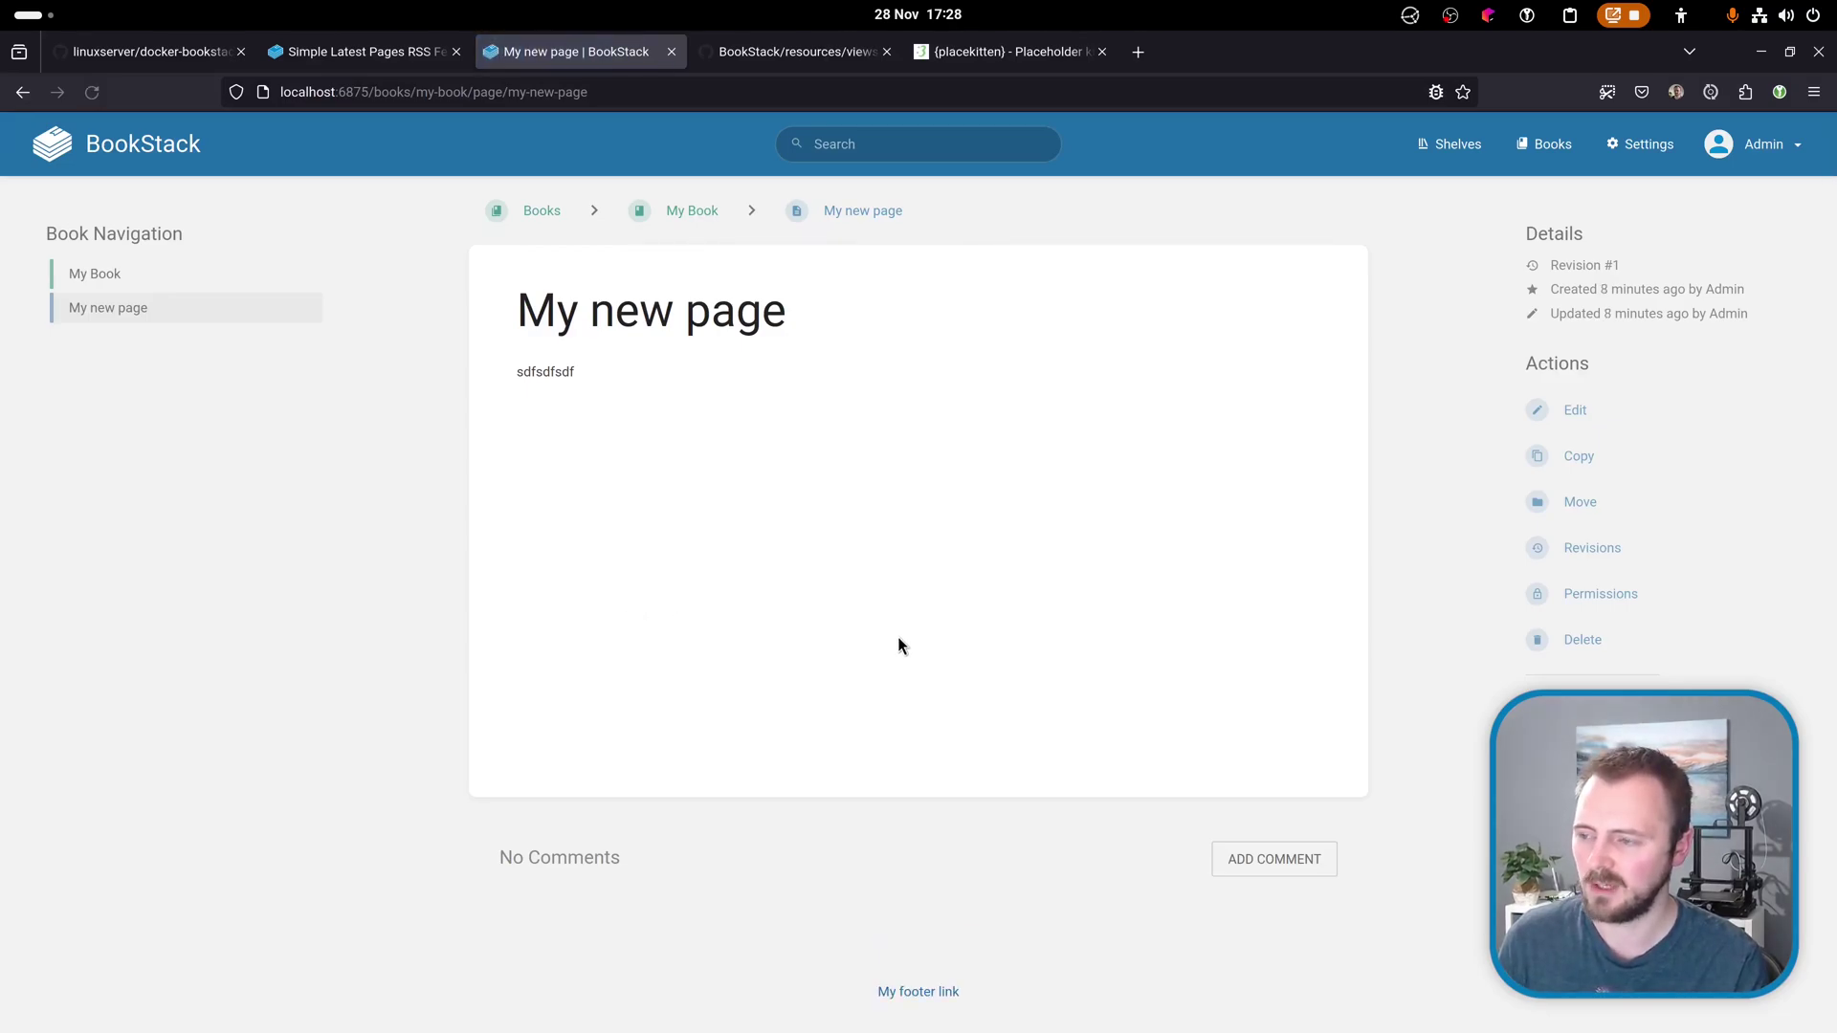